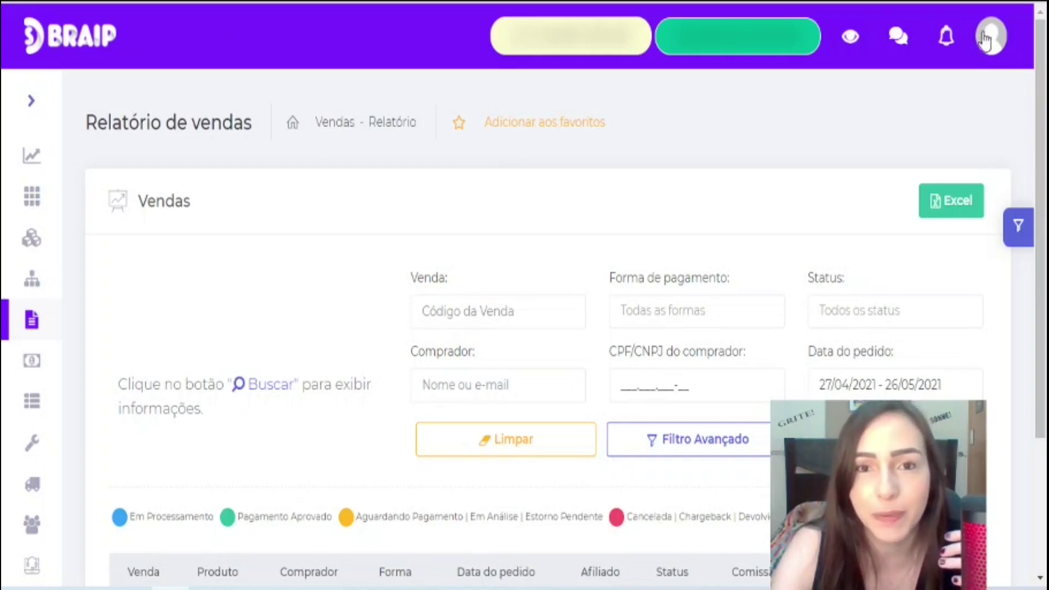
# - Open the store (Loja) and show its digital products (Produtos Digitais)
pyautogui.moveTo(34, 411)
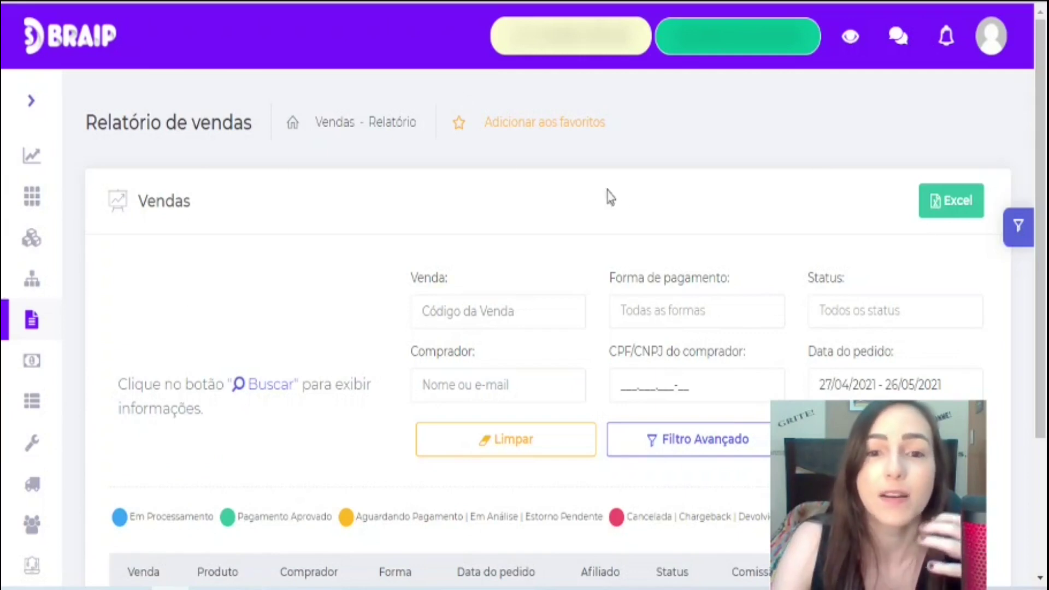
pyautogui.moveTo(41, 153)
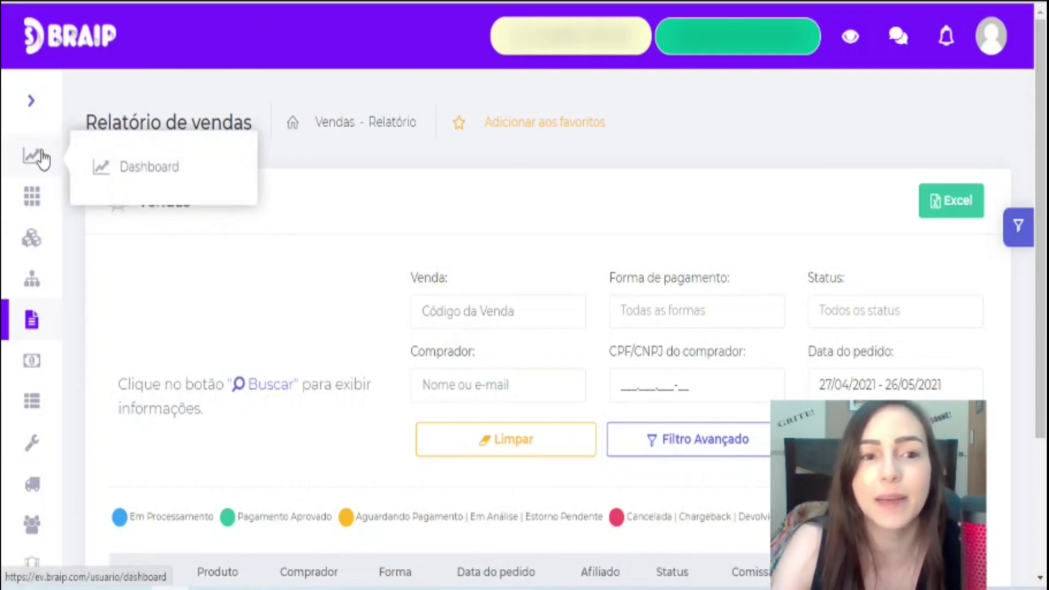
pyautogui.moveTo(36, 202)
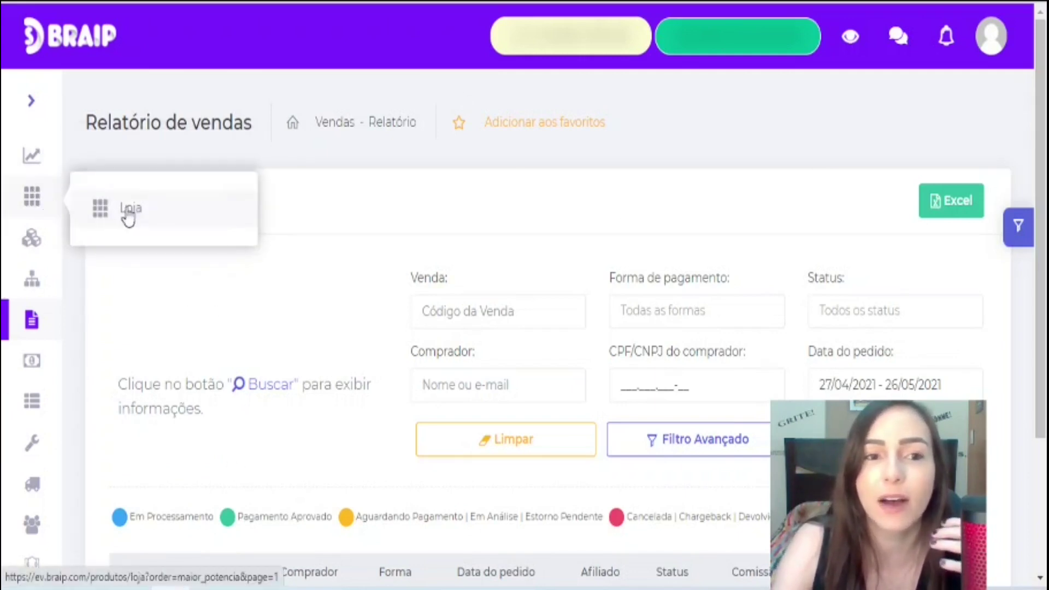
pyautogui.click(44, 207)
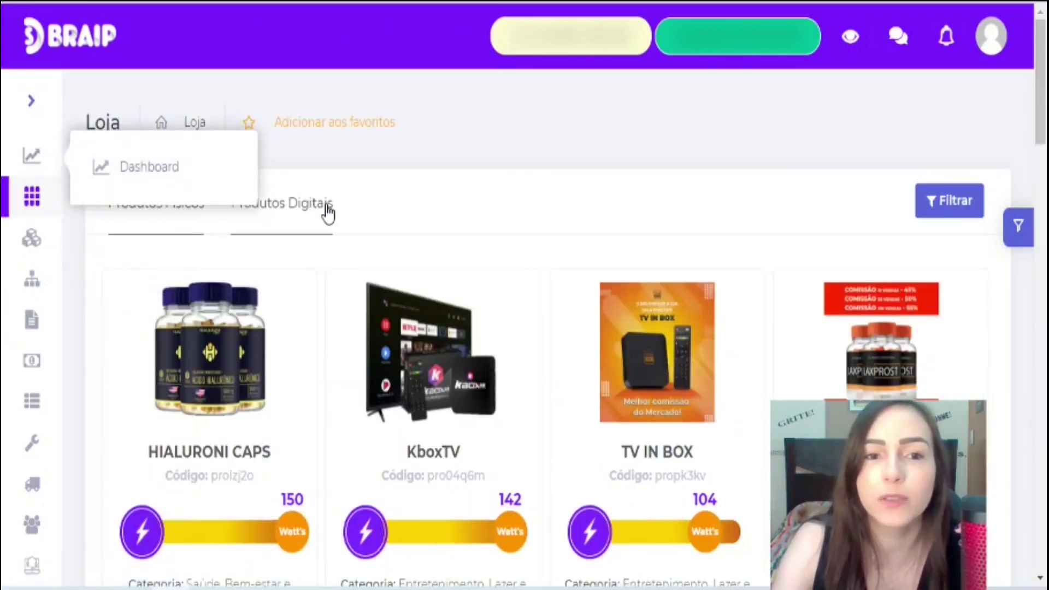
pyautogui.click(331, 211)
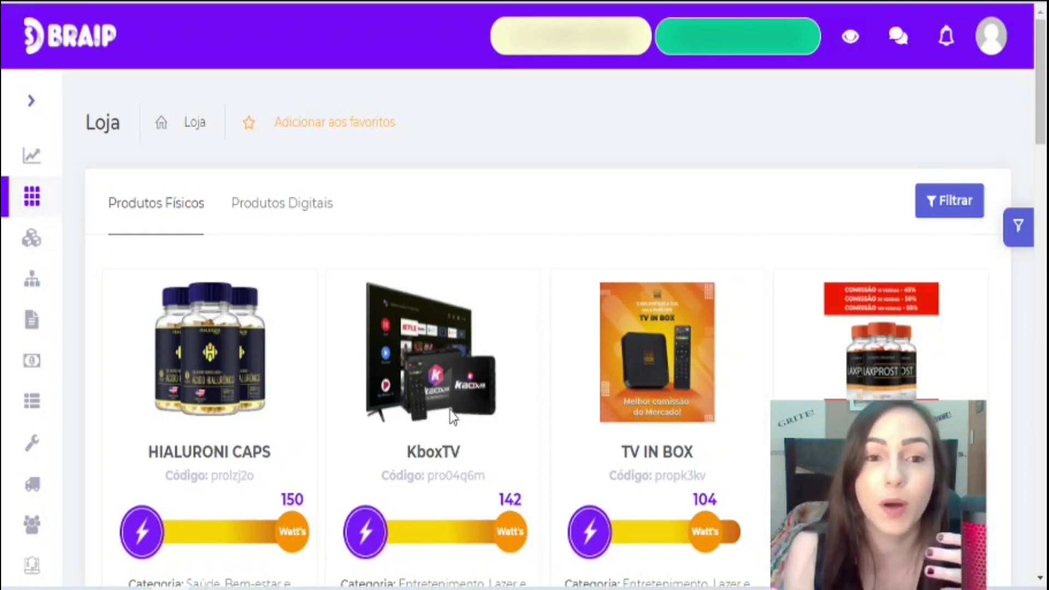
pyautogui.click(303, 204)
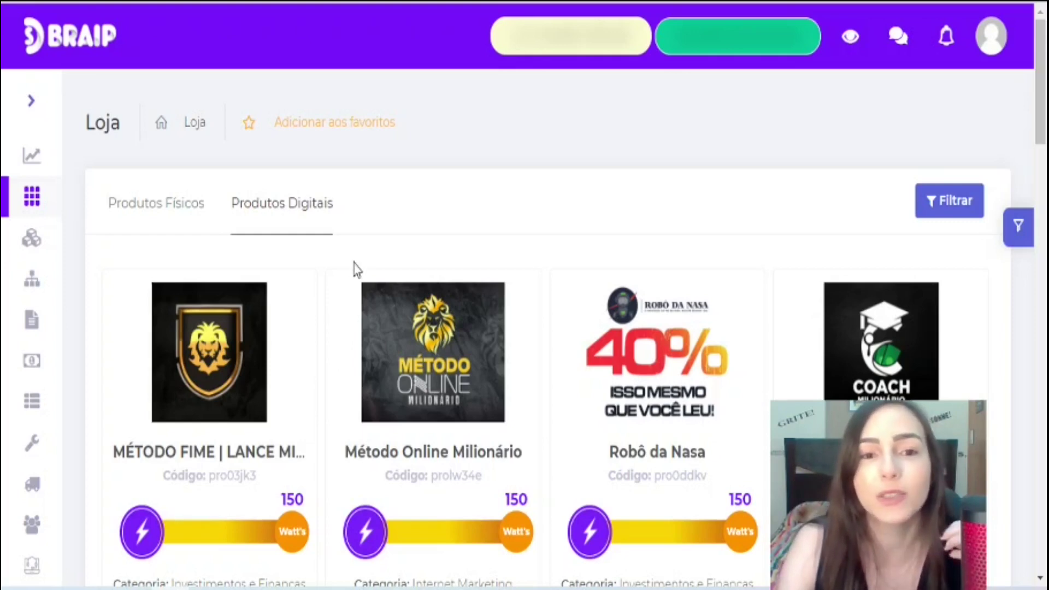
# - Browse the digital products and open the information page of Método RPS 2.0
pyautogui.scroll(-2, 349, 279)
pyautogui.scroll(1, 350, 281)
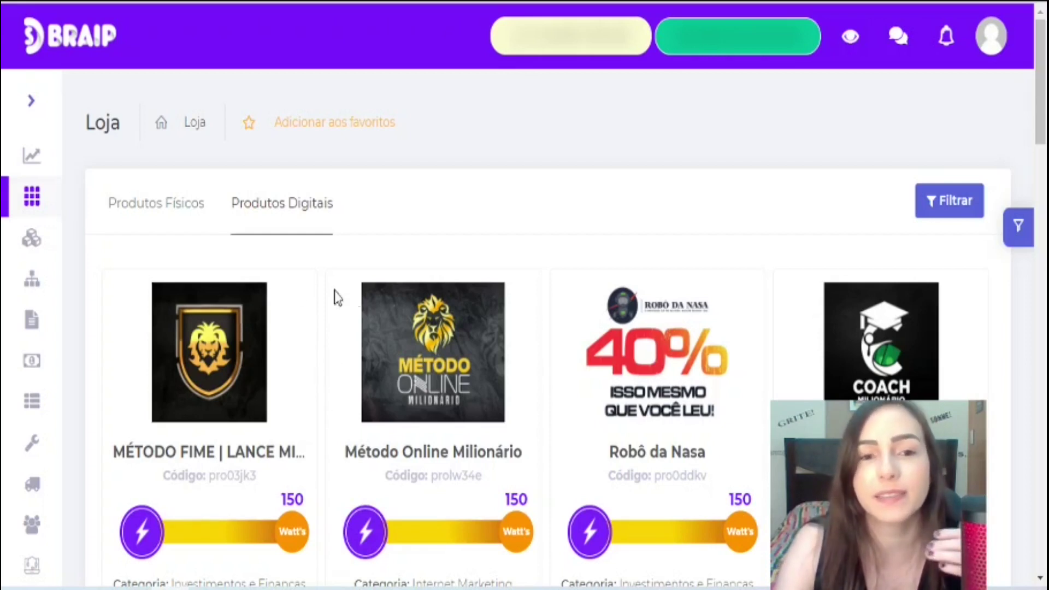
pyautogui.scroll(-3, 611, 337)
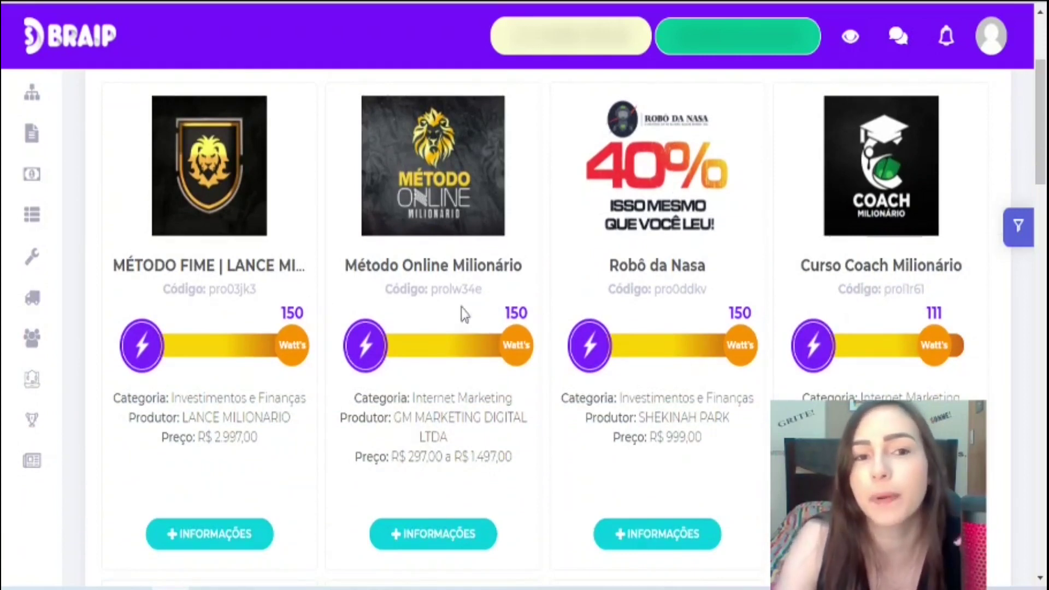
pyautogui.scroll(-7, 712, 317)
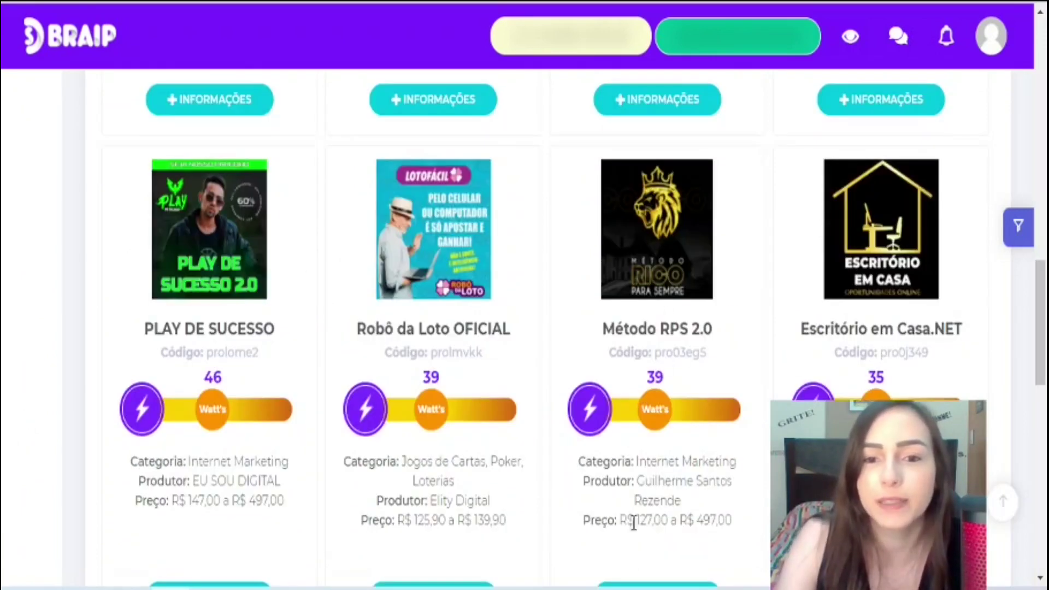
pyautogui.scroll(-3, 650, 486)
pyautogui.click(650, 411)
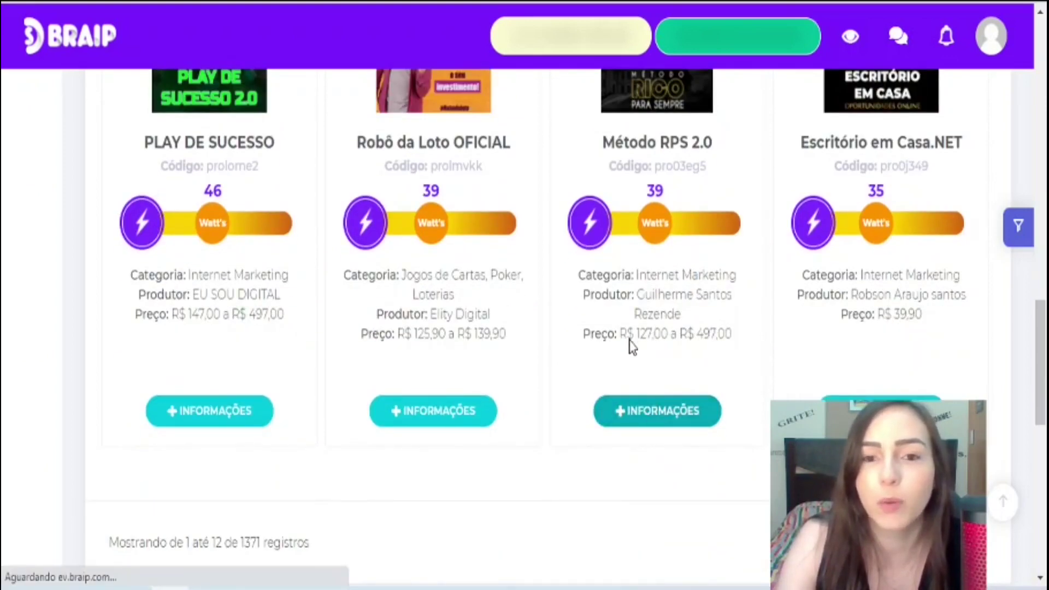
# - Examine the Método RPS 2.0 product page for its price, affiliate commission and promotion status
pyautogui.scroll(-1, 714, 418)
pyautogui.scroll(-10, 715, 418)
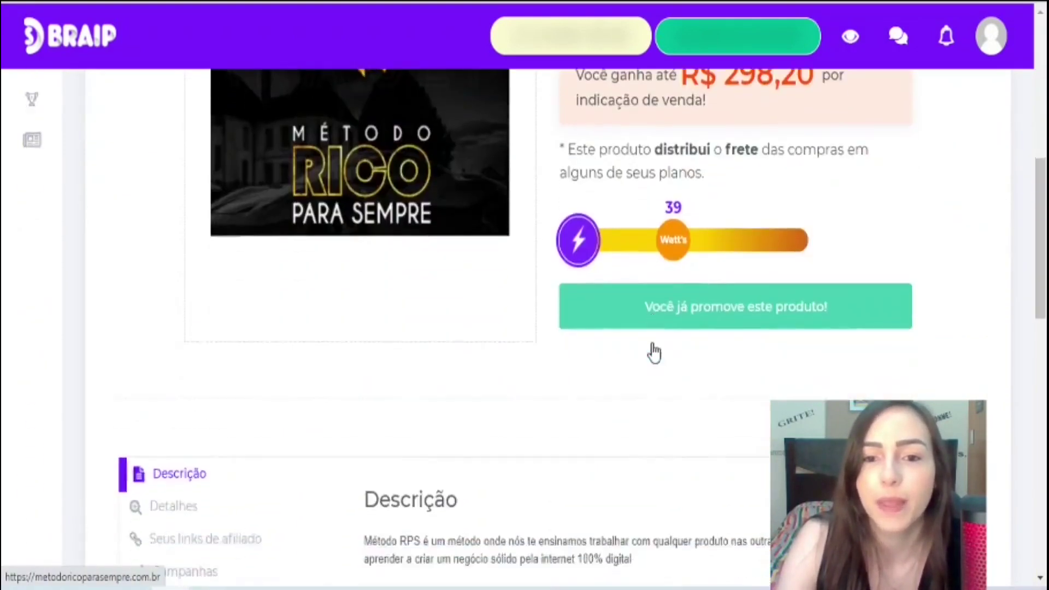
pyautogui.scroll(7, 628, 369)
pyautogui.scroll(-3, 687, 385)
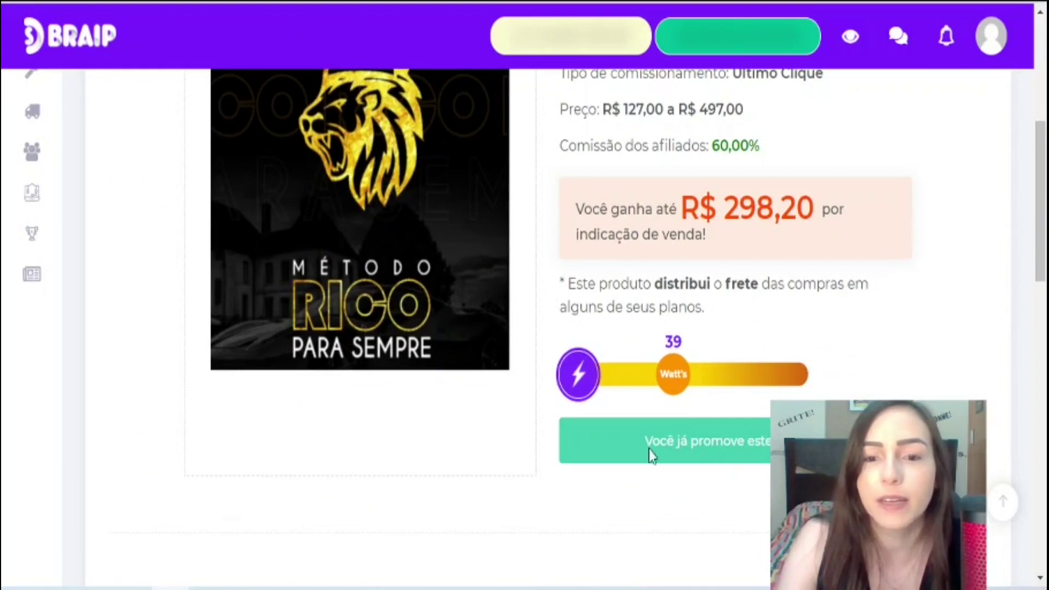
pyautogui.scroll(5, 638, 366)
pyautogui.scroll(-7, 584, 327)
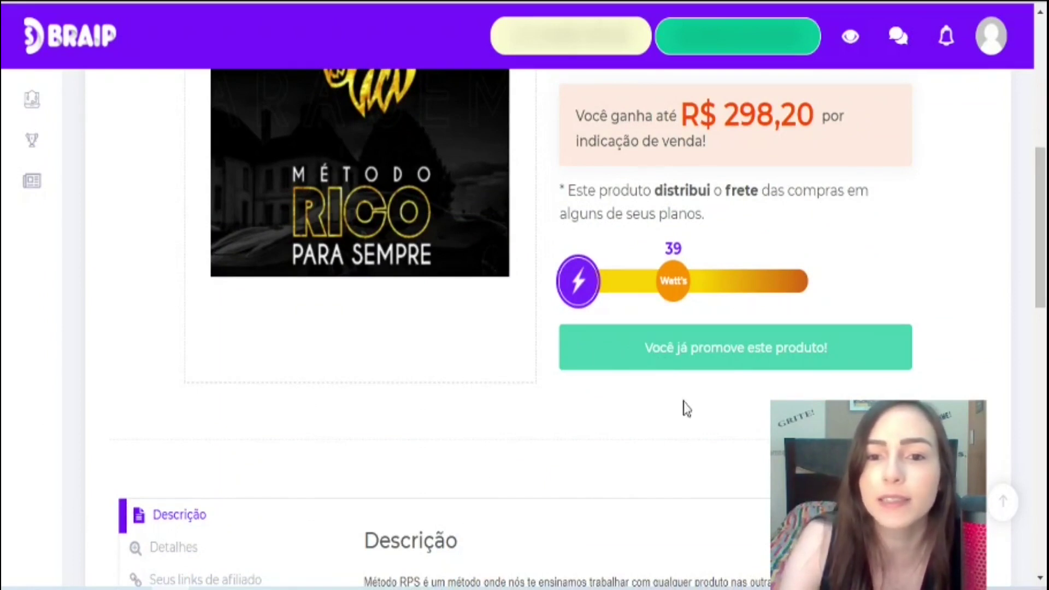
pyautogui.scroll(7, 753, 319)
# - Go to the pixel list among the tools and start registering a new pixel
pyautogui.moveTo(27, 351)
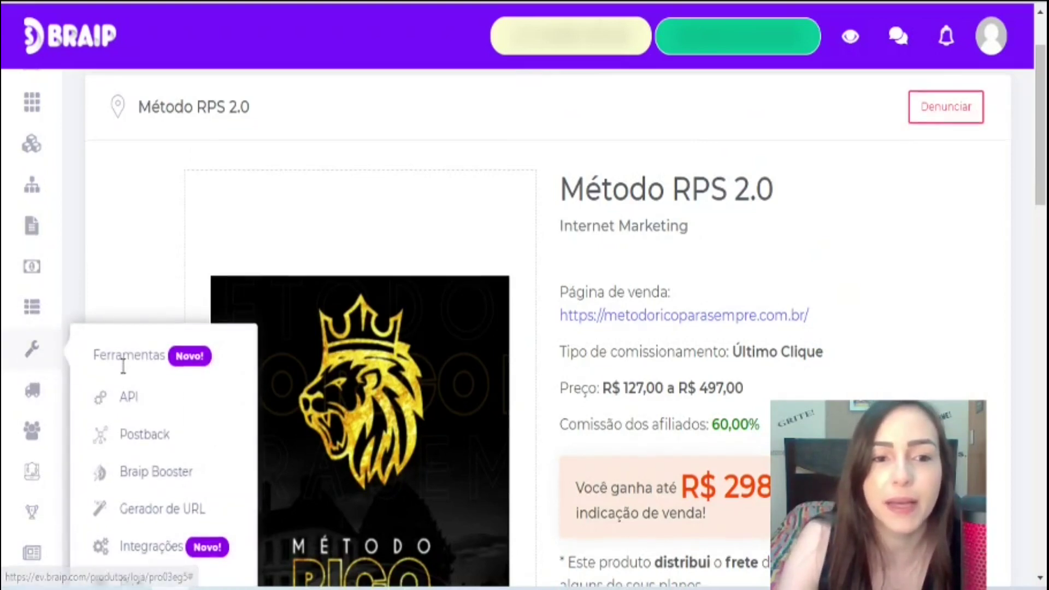
pyautogui.scroll(-3, 122, 365)
pyautogui.click(131, 398)
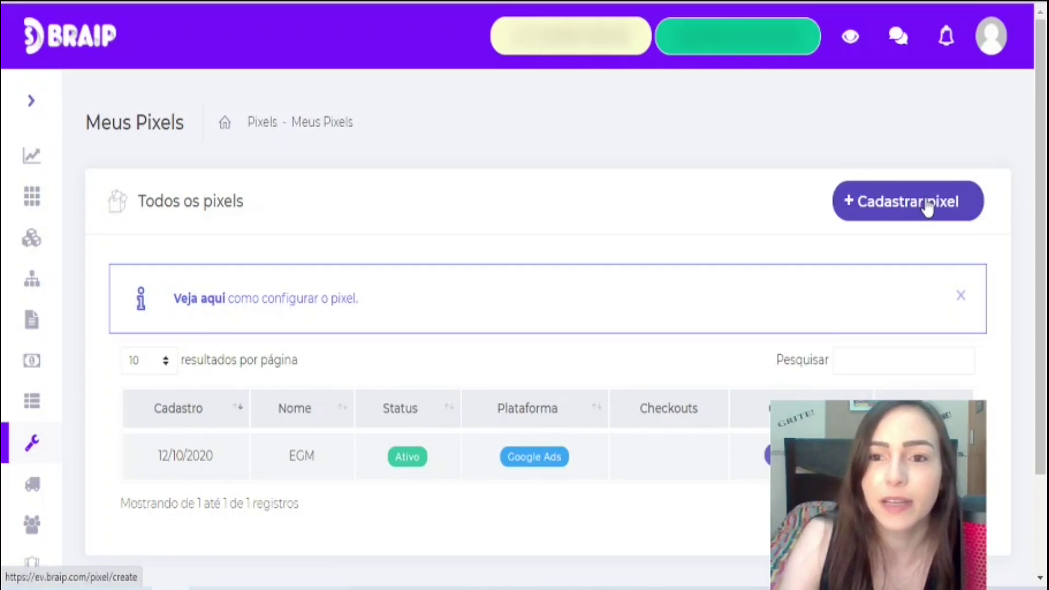
pyautogui.click(927, 207)
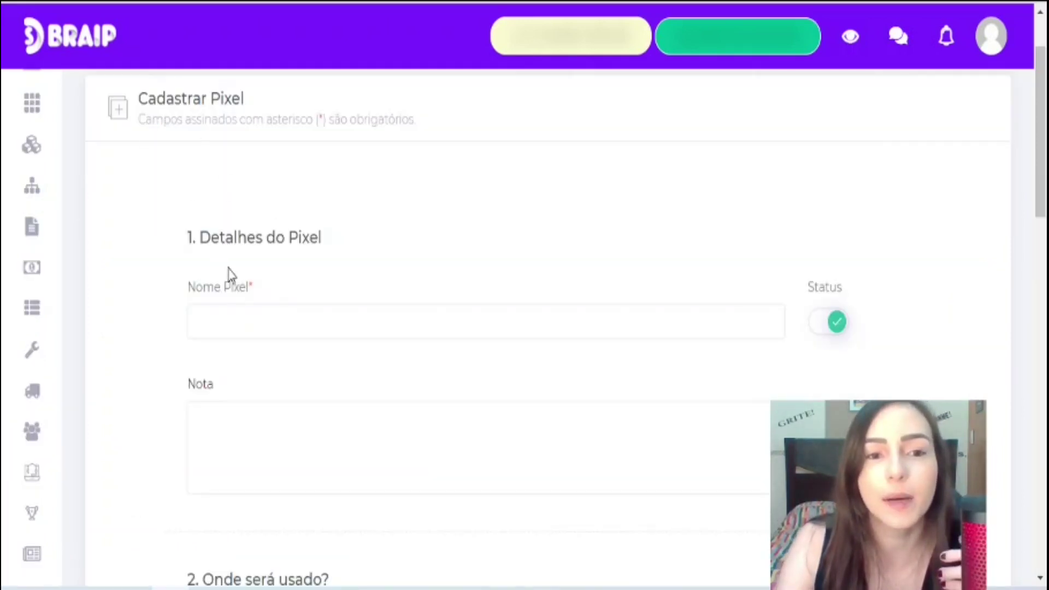
# - Name the new pixel Método RPS
pyautogui.click(219, 323)
pyautogui.write('Método RPS')
pyautogui.moveTo(199, 326); pyautogui.dragTo(295, 328)
pyautogui.scroll(-3, 295, 398)
pyautogui.scroll(-8, 263, 215)
pyautogui.scroll(-6, 265, 197)
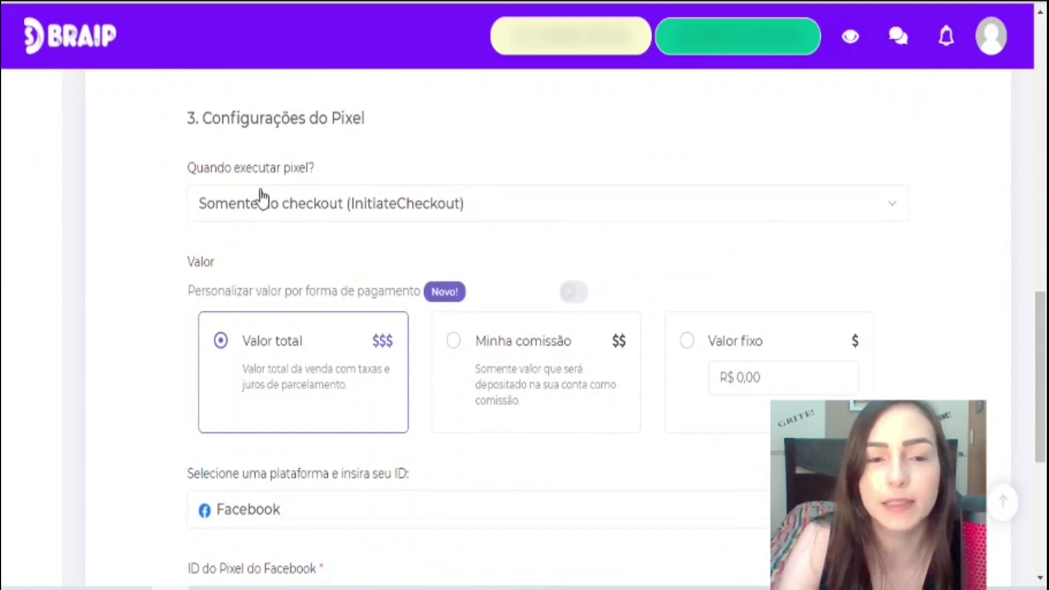
# - Set the pixel to run on Somente na Página de obrigado (Purchase) and its value to Minha comissão
pyautogui.moveTo(212, 118); pyautogui.dragTo(382, 124)
pyautogui.scroll(2, 421, 149)
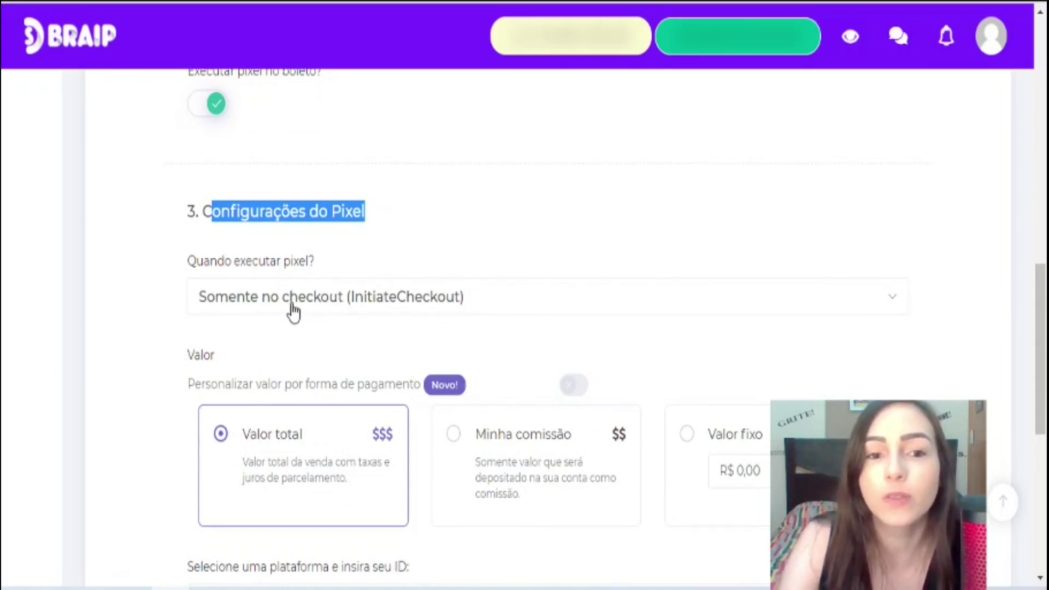
pyautogui.click(331, 309)
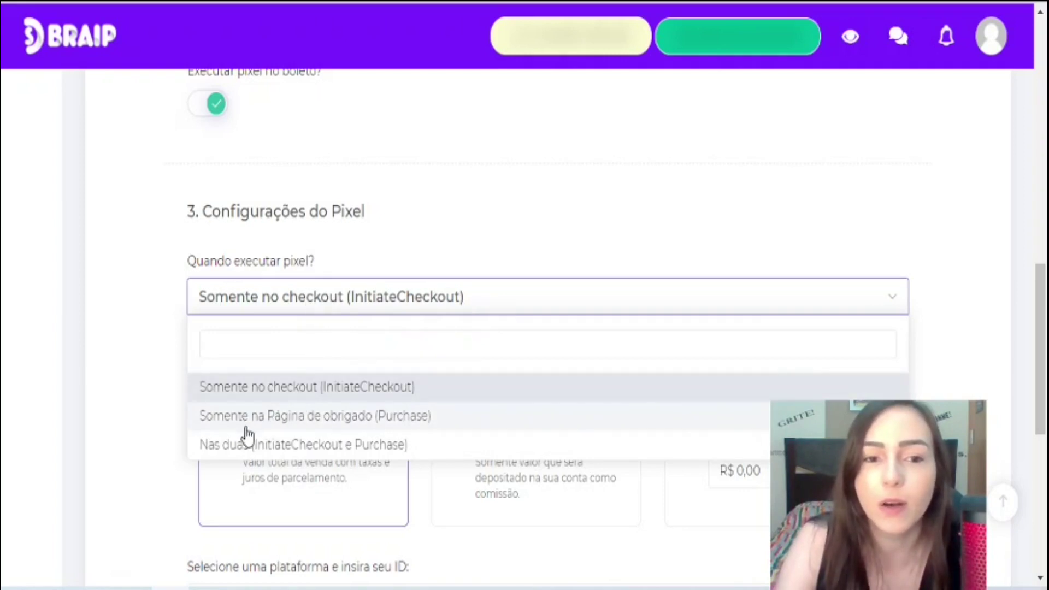
pyautogui.click(359, 424)
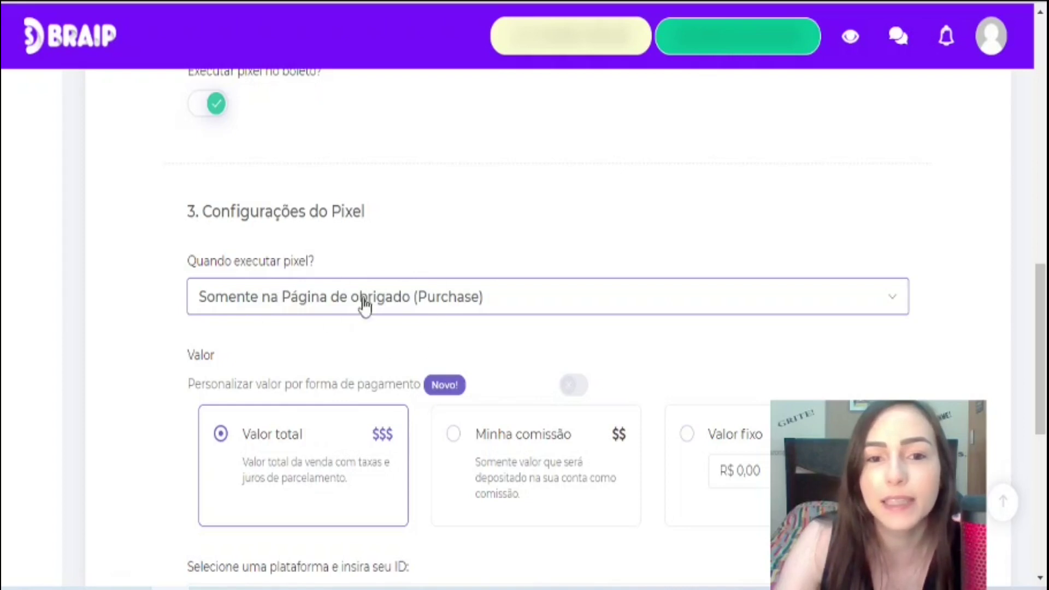
pyautogui.scroll(-2, 240, 382)
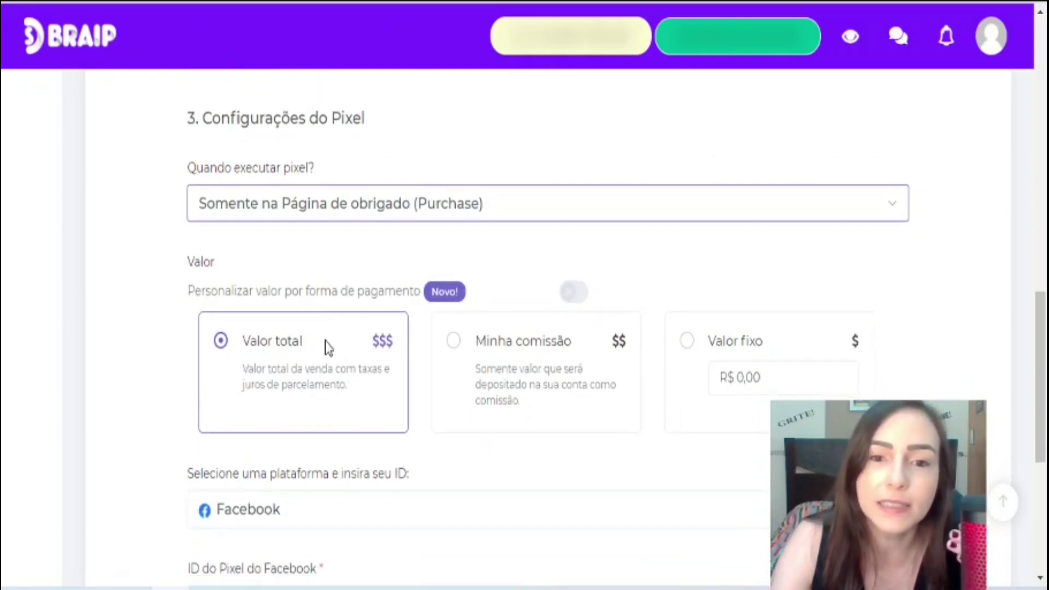
pyautogui.click(454, 343)
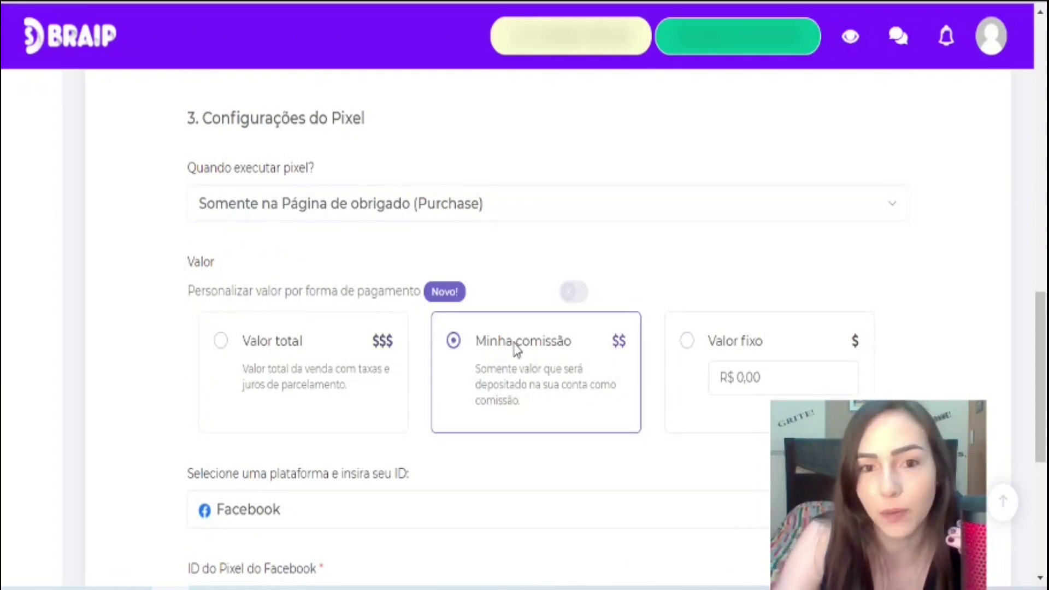
# - Choose Google Ads as the pixel's platform and check its pixel ID field, leaving it empty
pyautogui.scroll(-2, 519, 342)
pyautogui.scroll(-4, 475, 271)
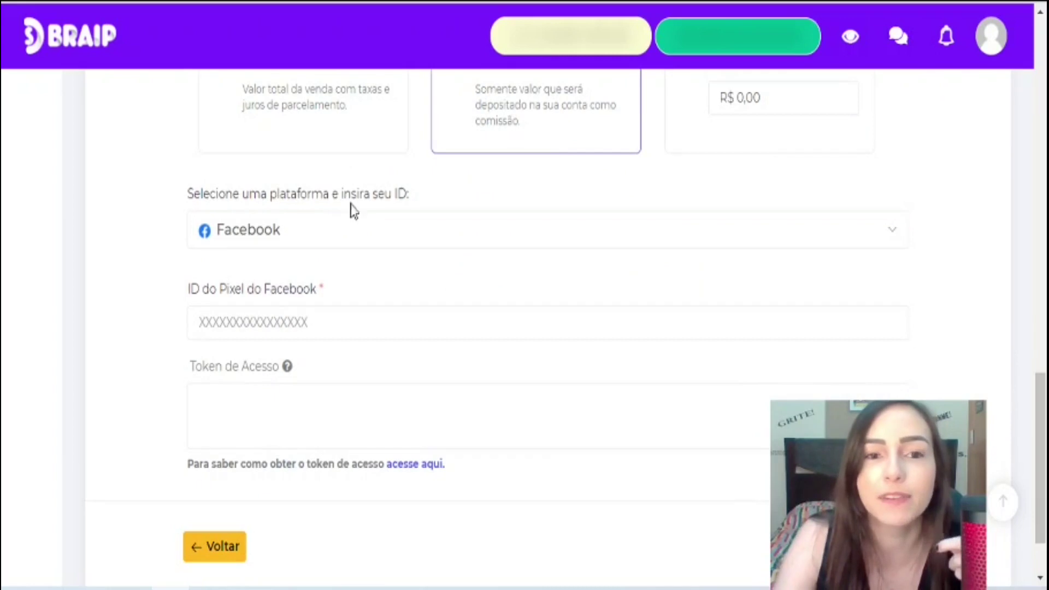
pyautogui.click(293, 238)
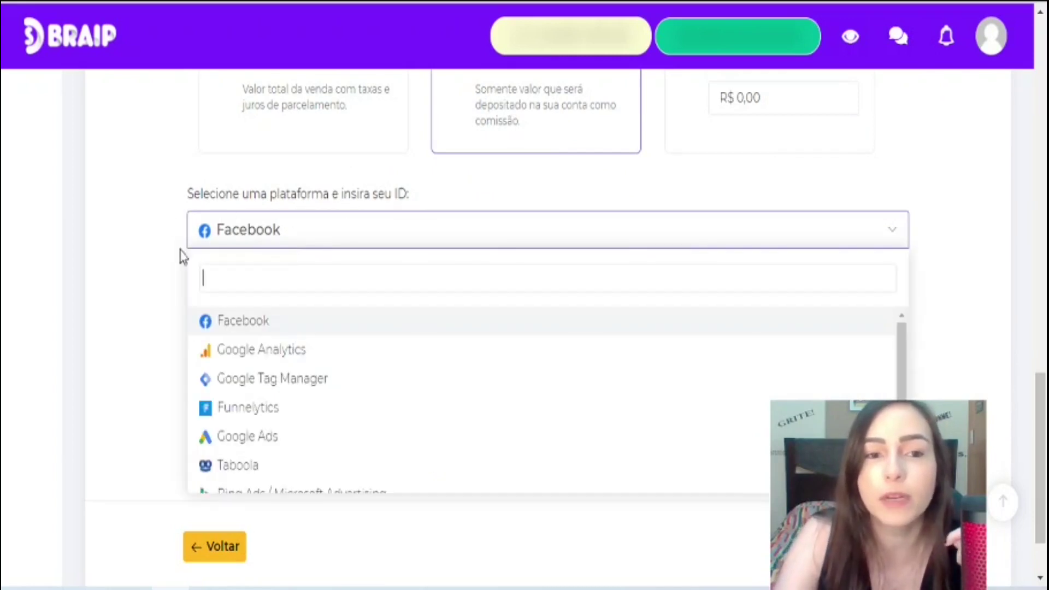
pyautogui.click(271, 440)
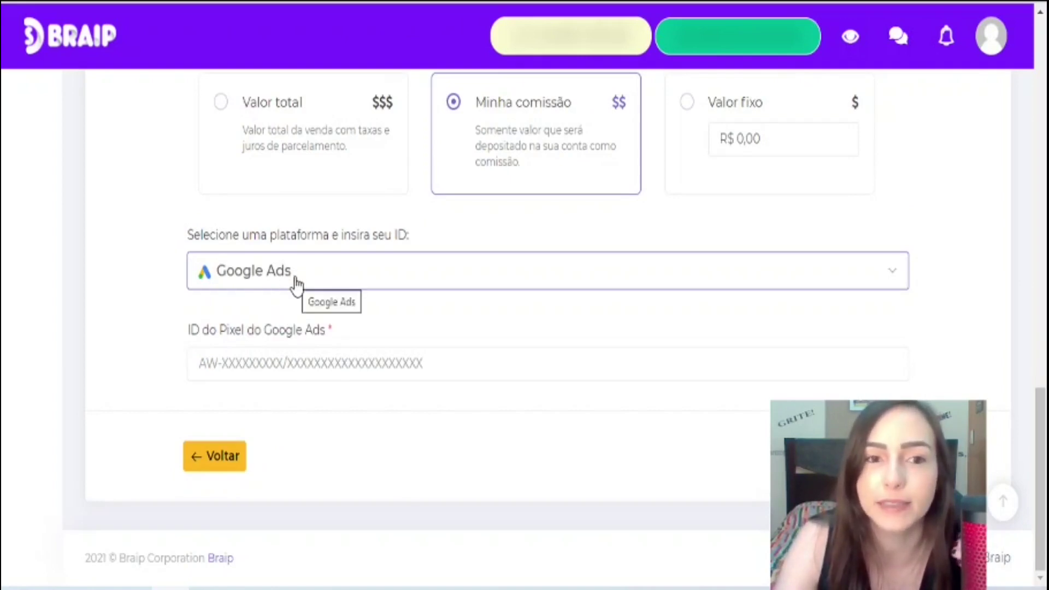
pyautogui.moveTo(192, 334); pyautogui.dragTo(328, 343)
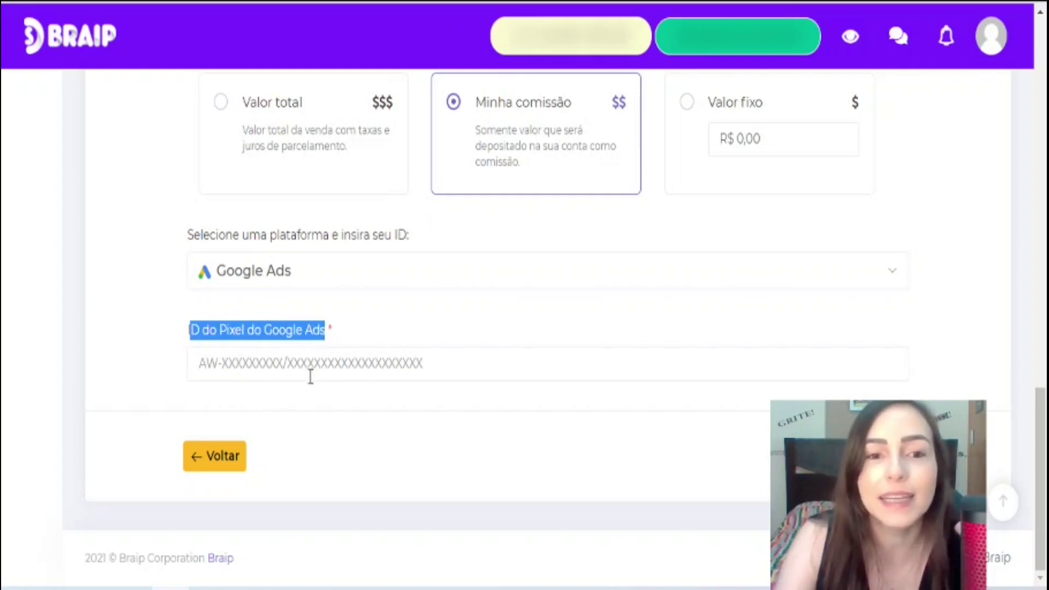
pyautogui.click(202, 361)
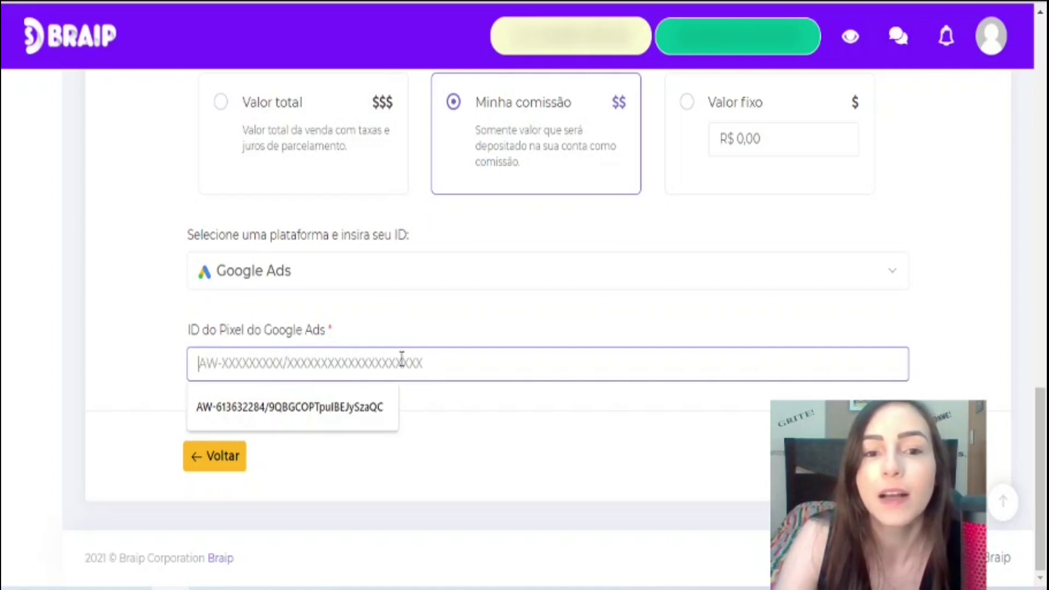
pyautogui.click(377, 331)
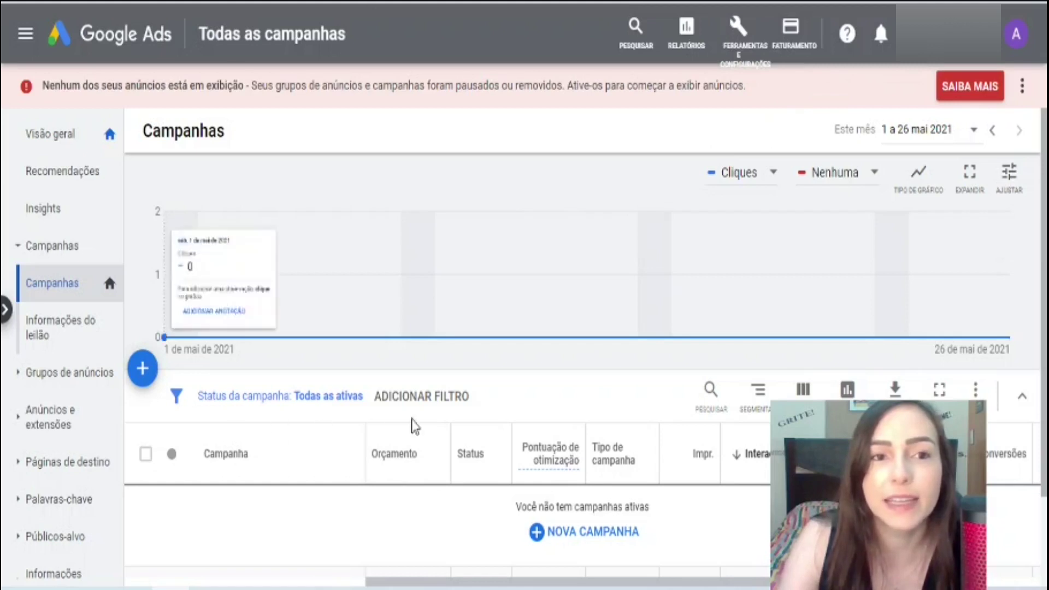
# - Switch to Google Ads and open the account's conversion actions (Conversões)
pyautogui.click(737, 38)
pyautogui.click(738, 40)
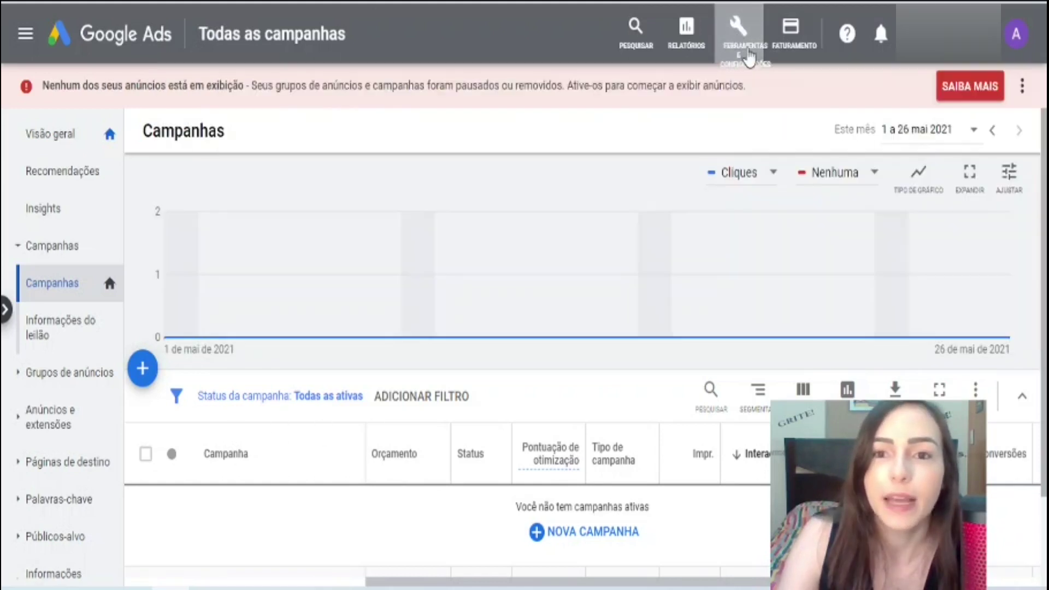
pyautogui.click(741, 36)
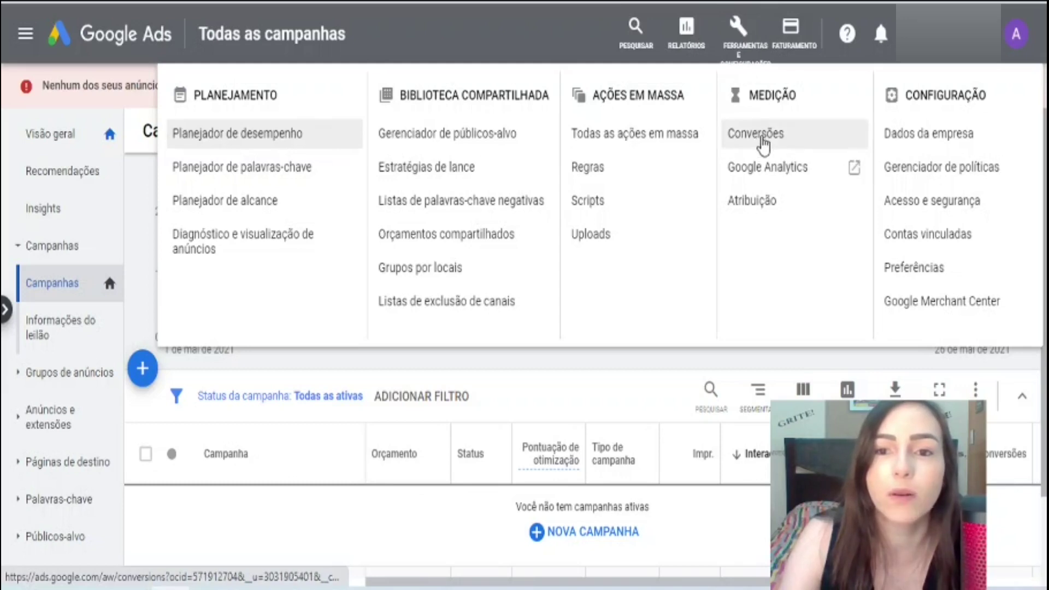
pyautogui.click(762, 144)
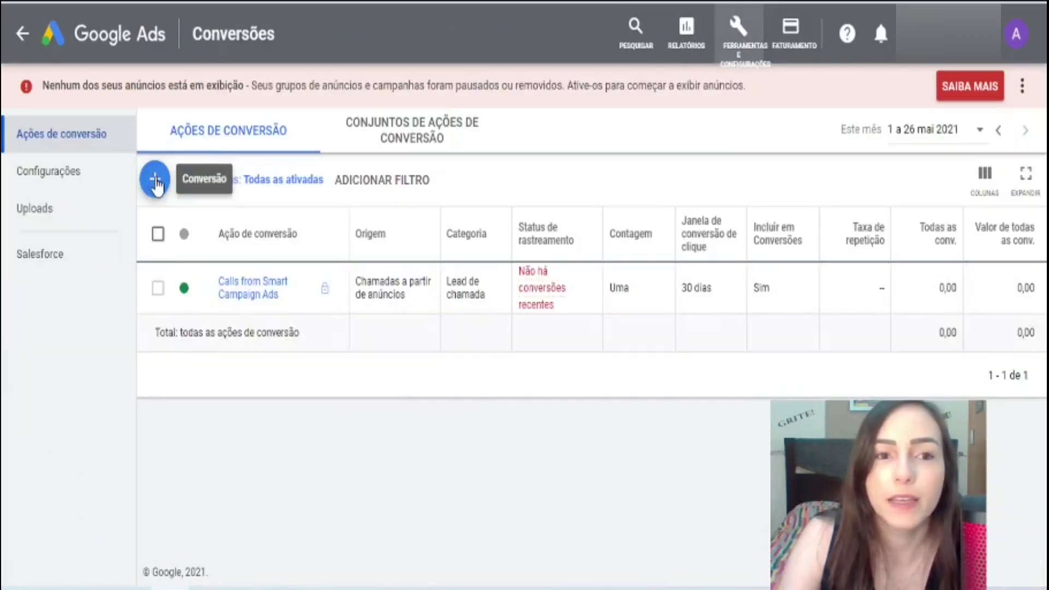
# - Start a new conversion action of type Site and set its category to Compra
pyautogui.click(155, 179)
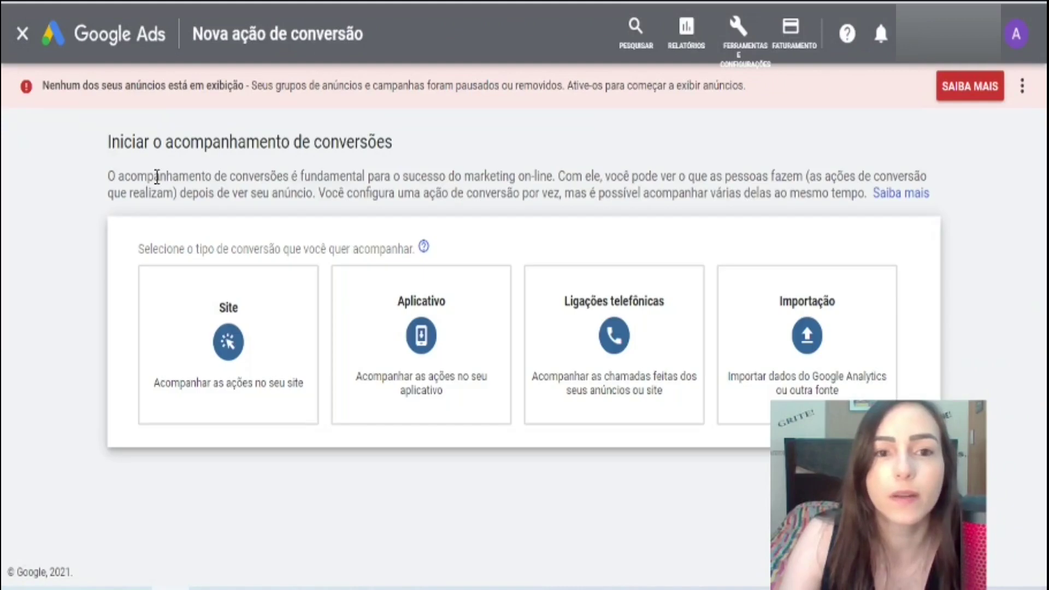
pyautogui.click(228, 353)
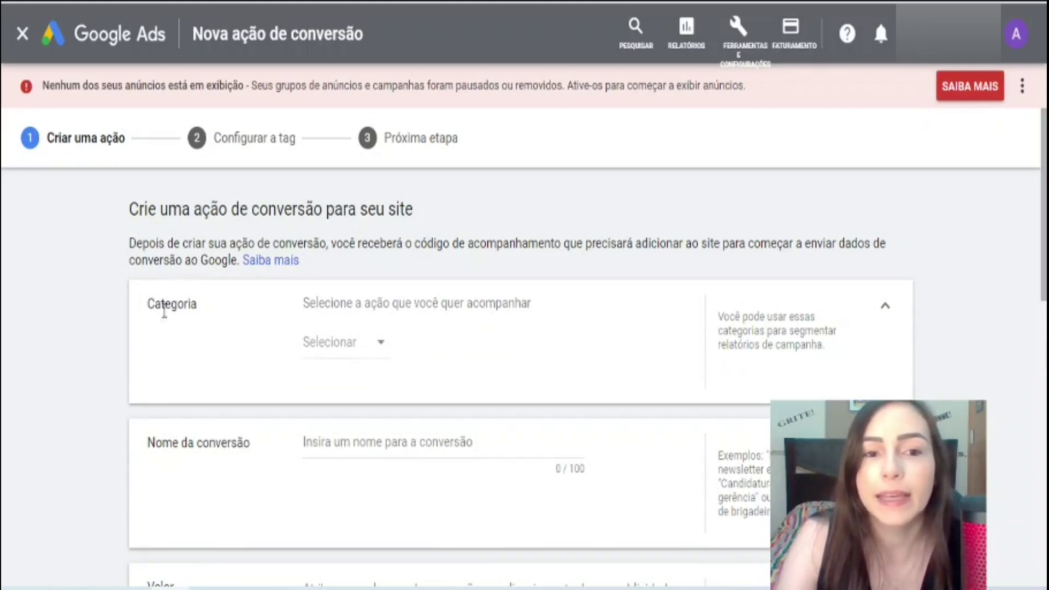
pyautogui.click(377, 349)
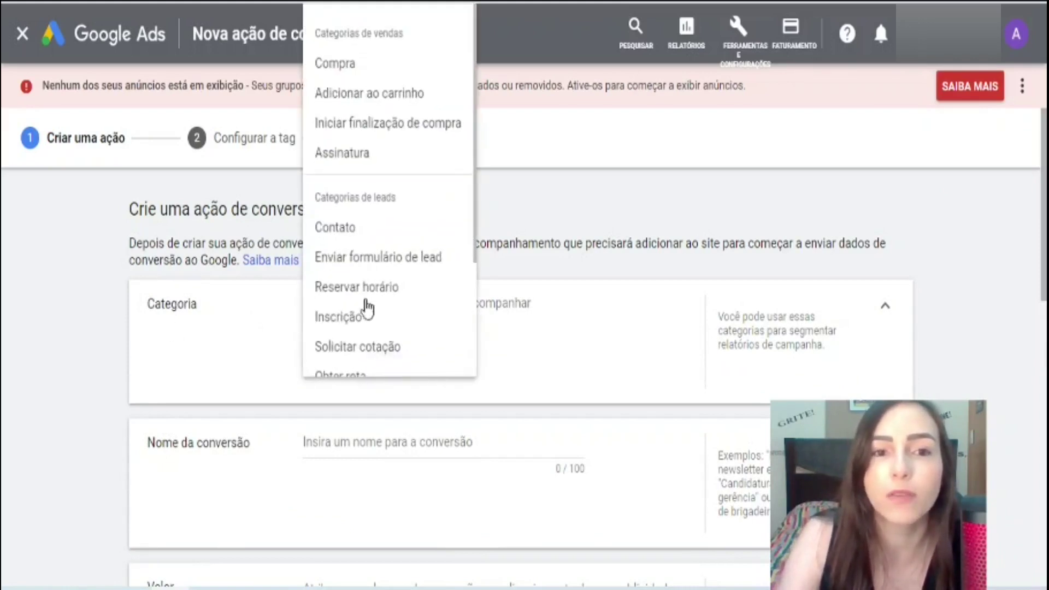
pyautogui.click(339, 65)
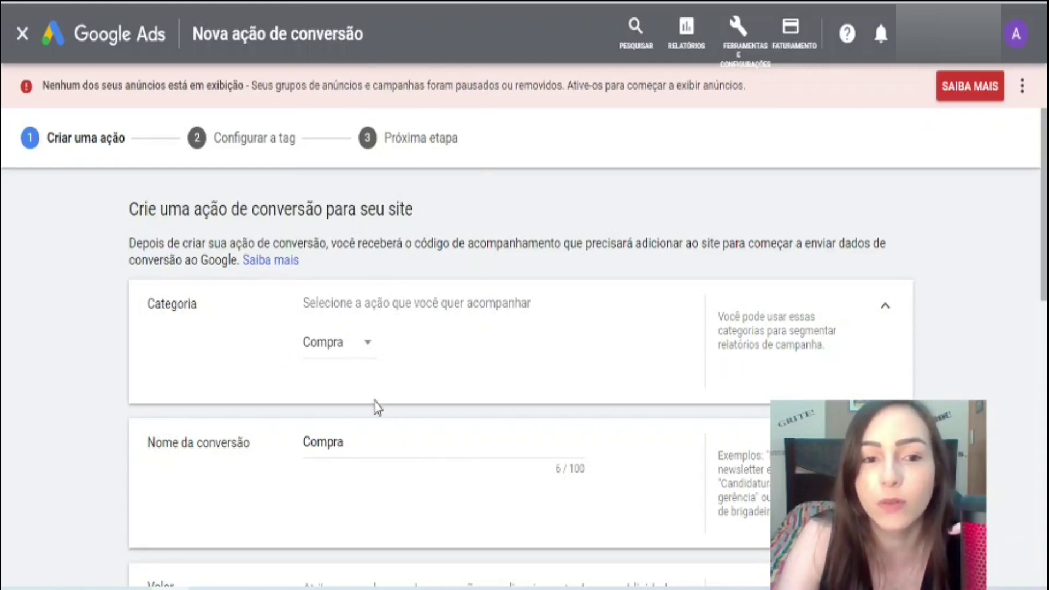
# - Name the conversion action Compra Método RPS and choose not to use a value for this conversion
pyautogui.click(365, 442)
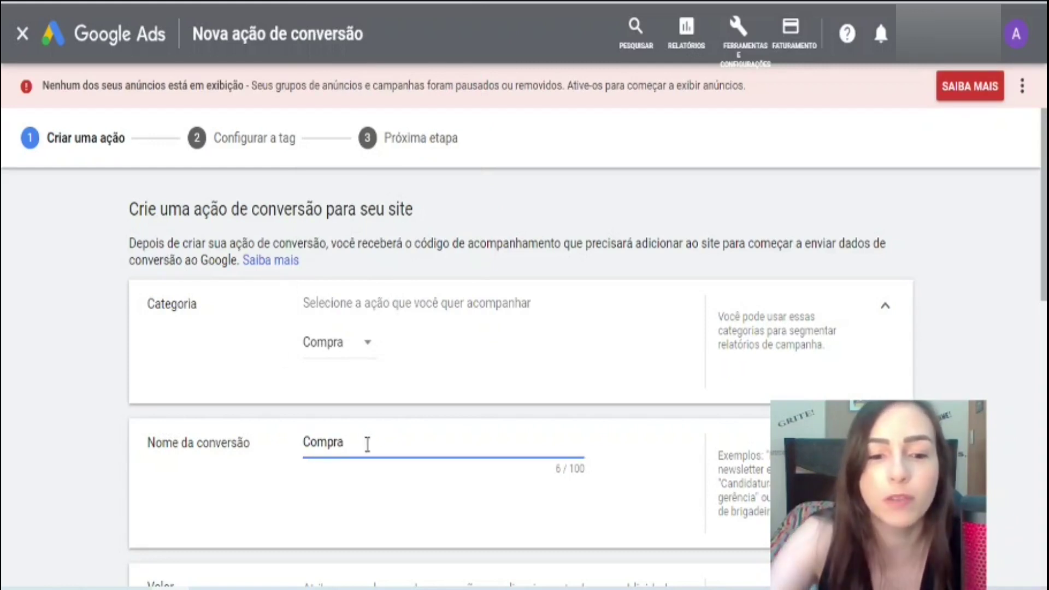
pyautogui.write('Método RPS')
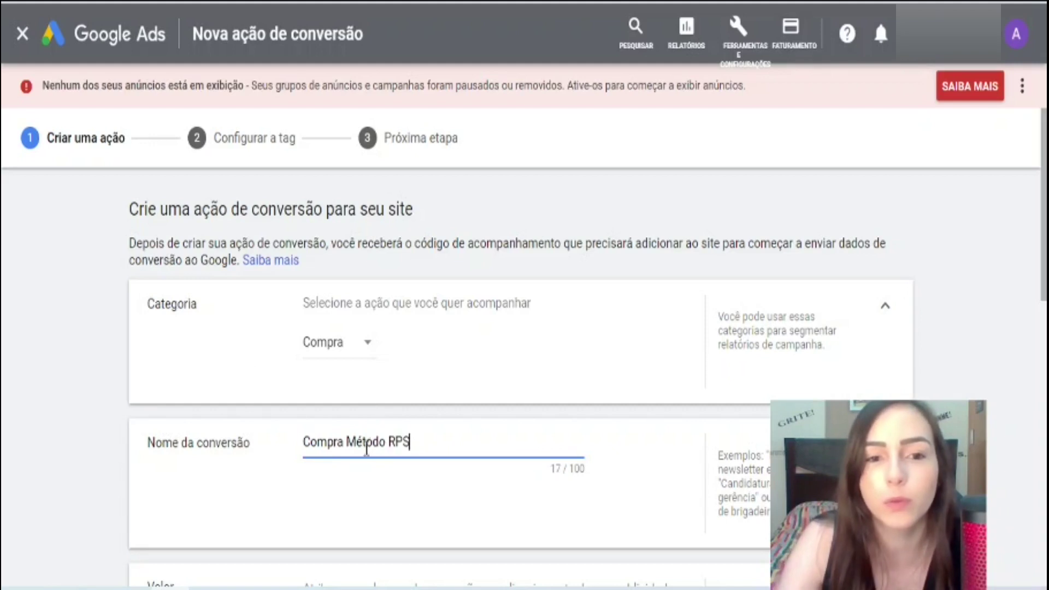
pyautogui.scroll(-5, 480, 394)
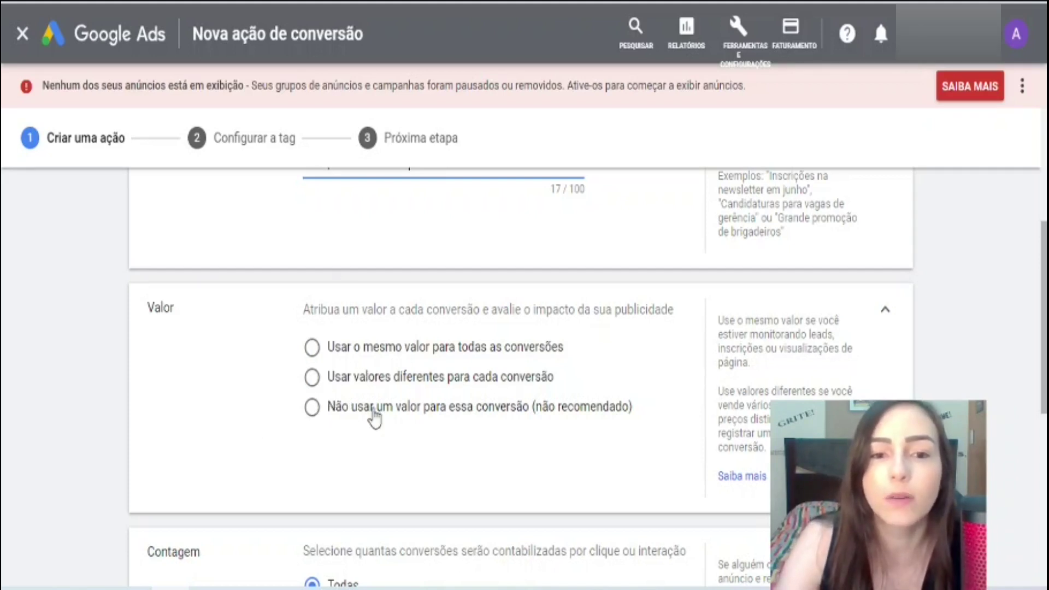
pyautogui.click(312, 410)
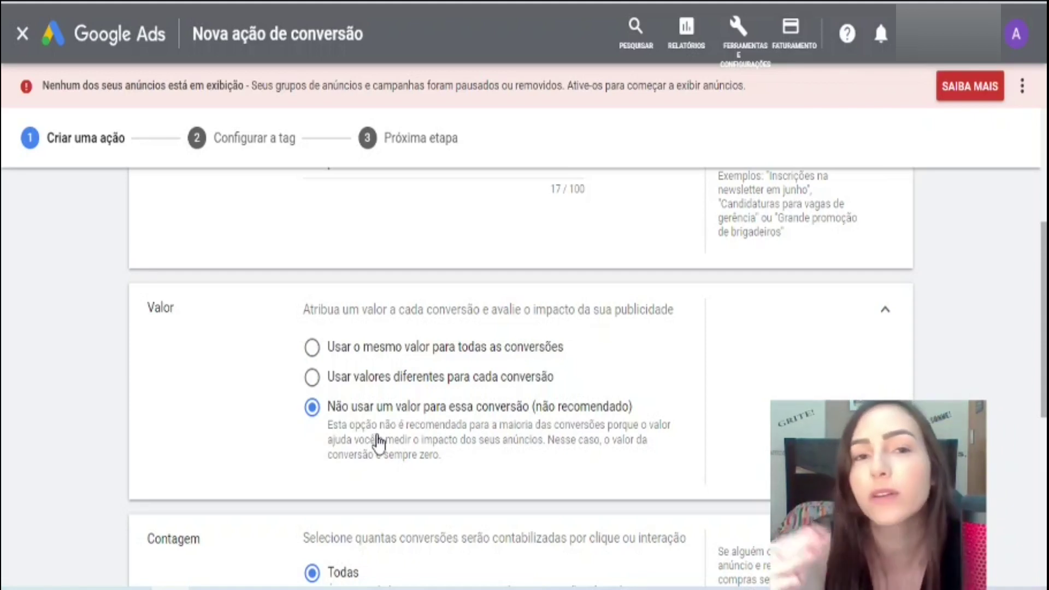
# - Create the conversion action with its count kept at Todas, and choose to install the tag yourself
pyautogui.scroll(-5, 274, 383)
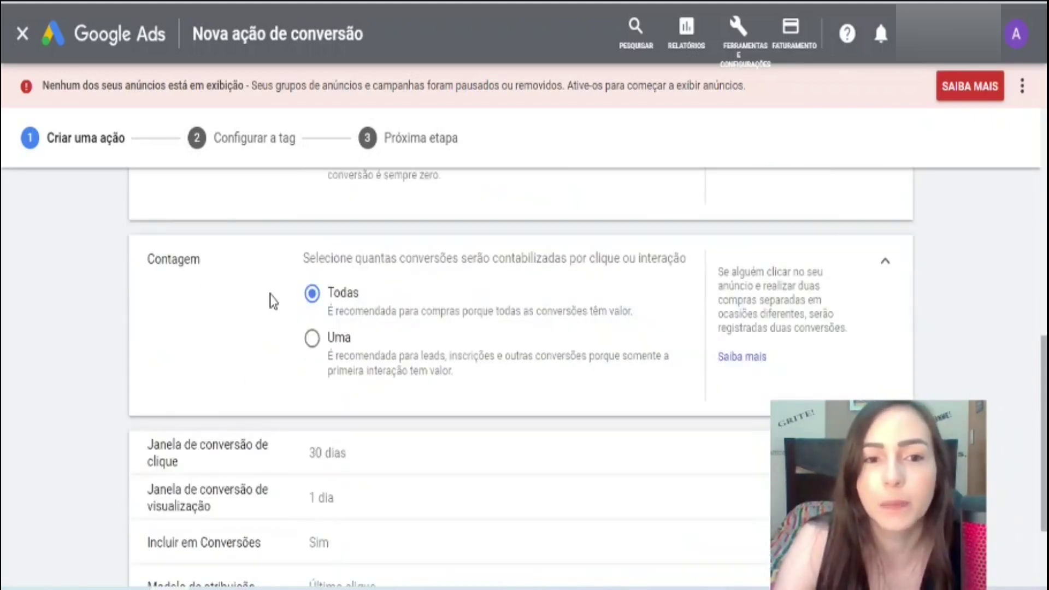
pyautogui.scroll(-2, 246, 297)
pyautogui.scroll(-1, 253, 245)
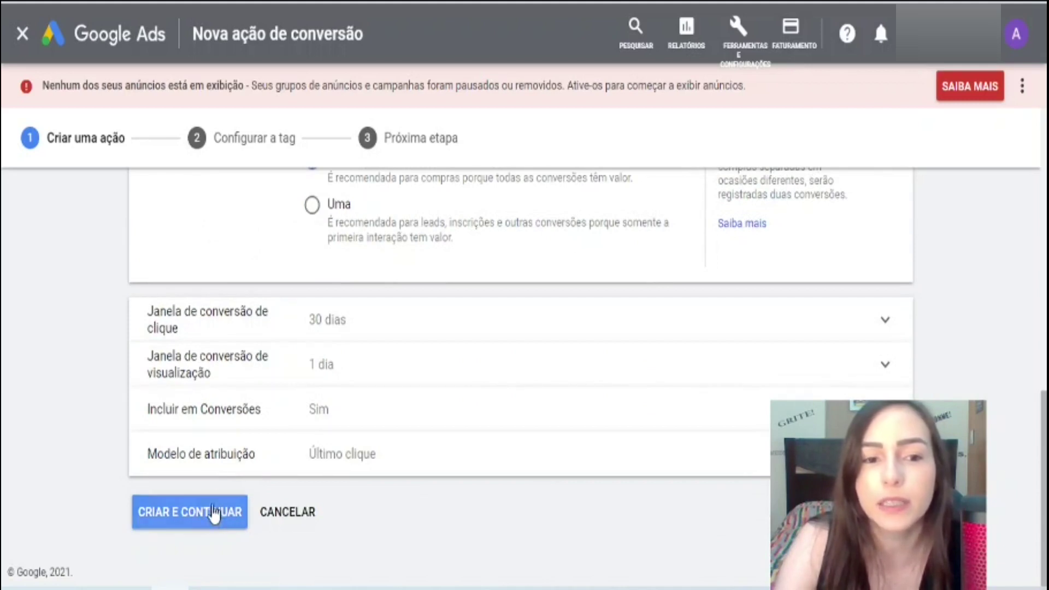
pyautogui.click(209, 521)
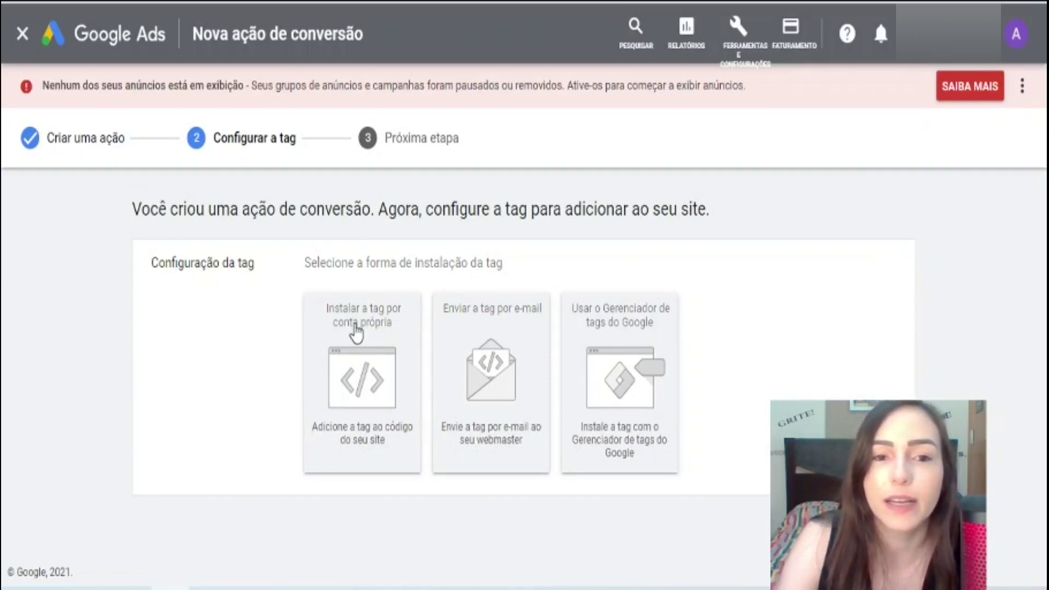
pyautogui.click(356, 343)
# - Copy the whole event snippet of the Compra Método RPS conversion and paste it into the blank Notepad document
pyautogui.scroll(-10, 357, 327)
pyautogui.scroll(-13, 356, 300)
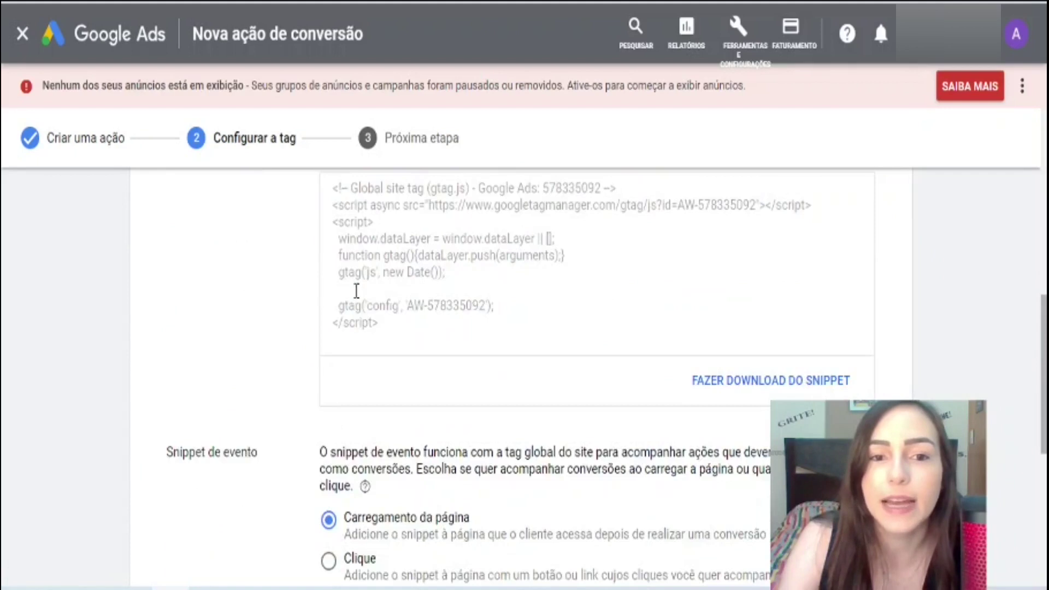
pyautogui.moveTo(383, 375); pyautogui.dragTo(318, 233)
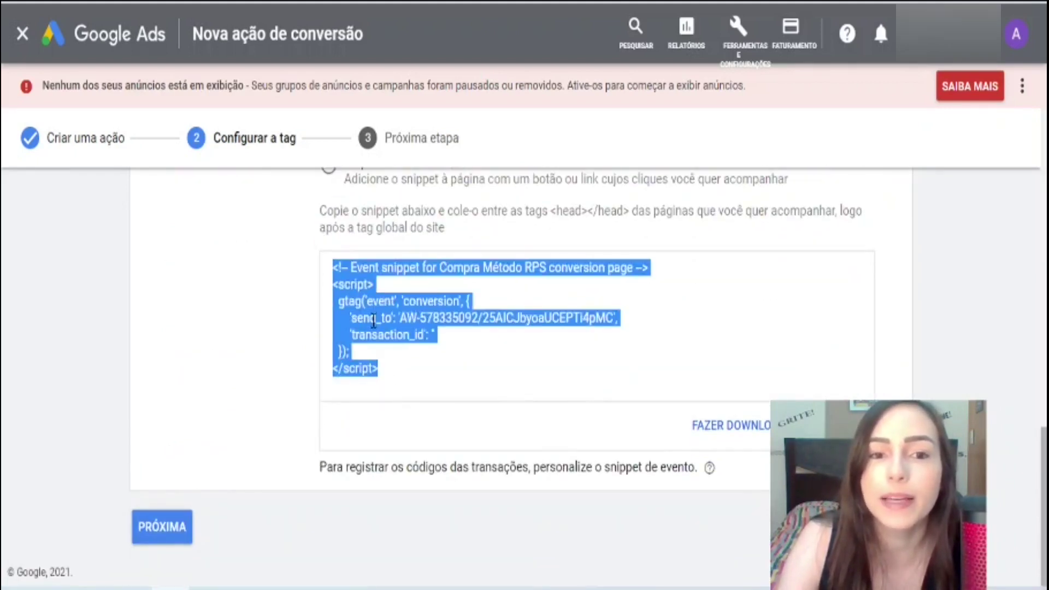
pyautogui.rightClick(373, 319)
pyautogui.click(415, 335)
pyautogui.hotkey('alt', 'Tab')
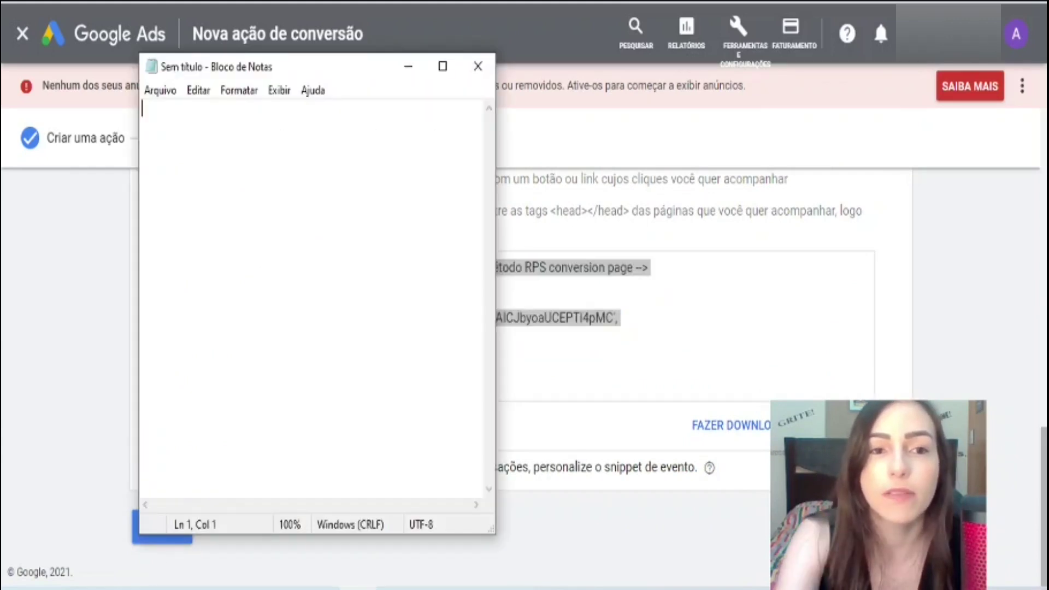
pyautogui.hotkey('ctrl', 'v')
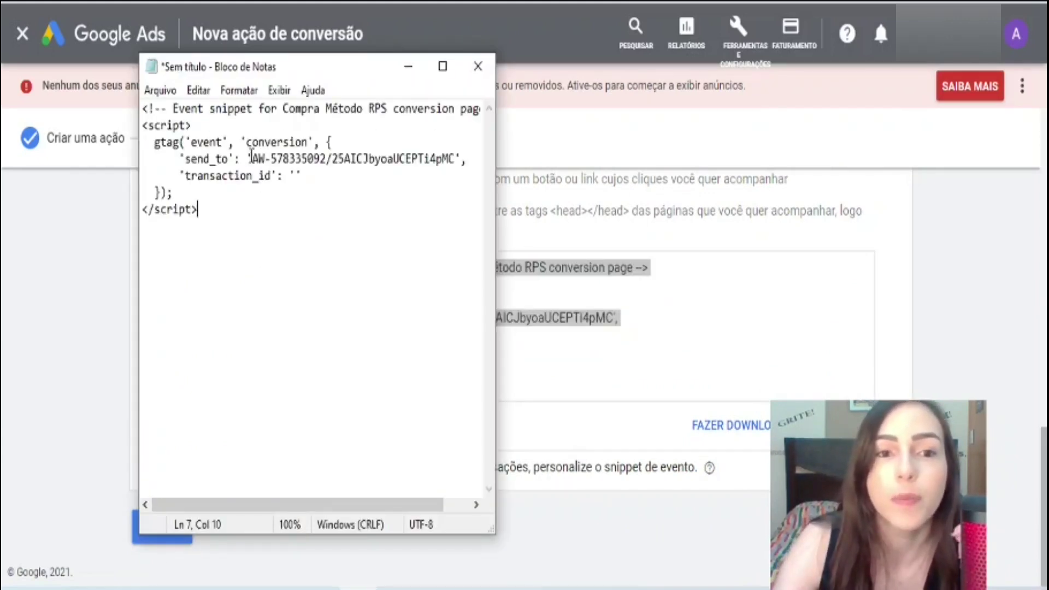
# - Copy only the send_to conversion ID, without its quotation marks, from the snippet in Notepad
pyautogui.moveTo(256, 159); pyautogui.dragTo(449, 162)
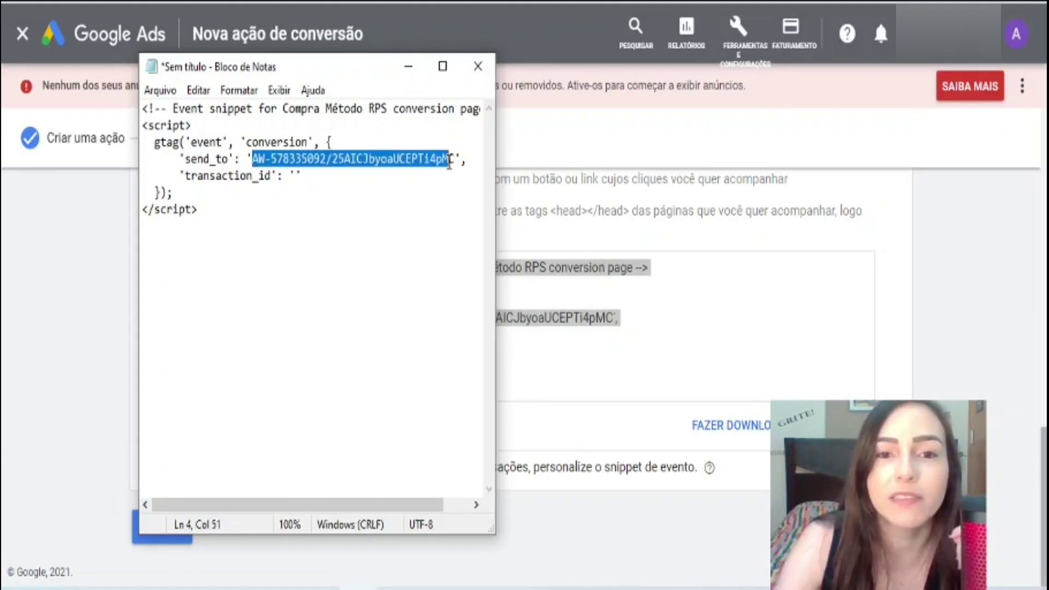
pyautogui.click(384, 207)
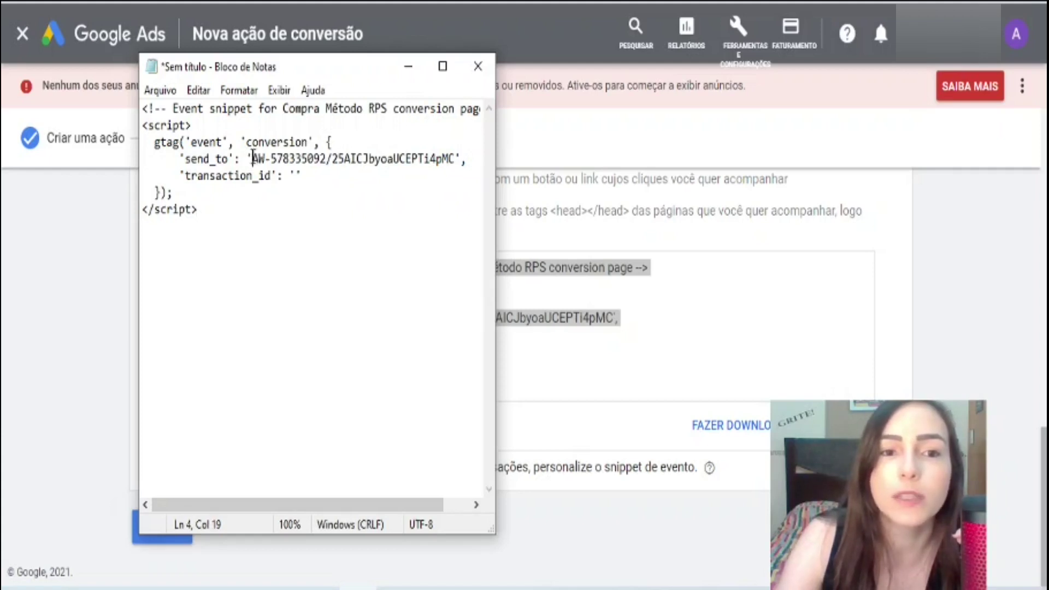
pyautogui.moveTo(255, 159); pyautogui.dragTo(454, 163)
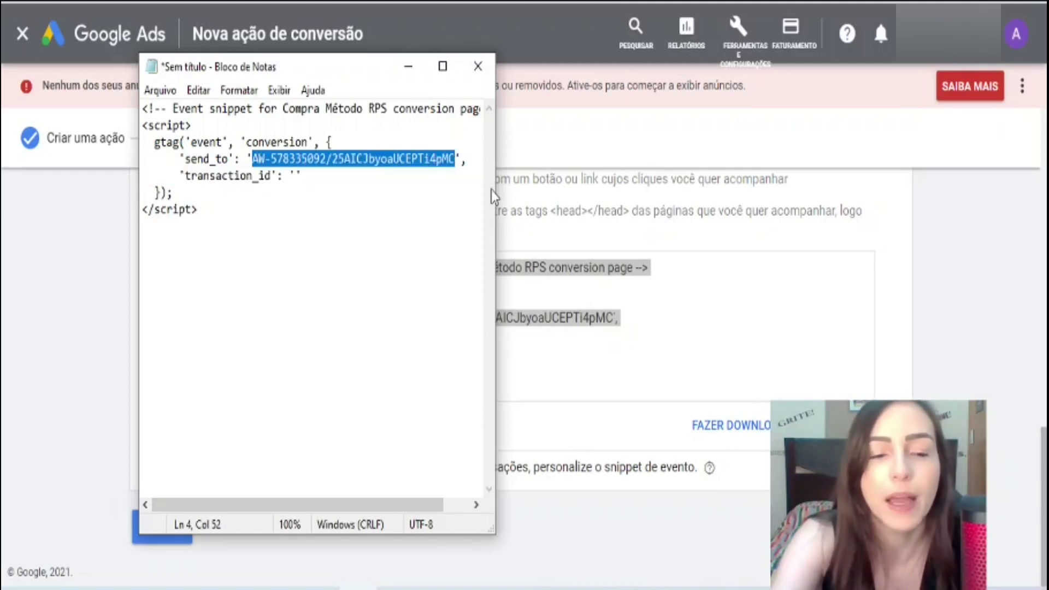
# - Return to Google Ads and complete the remaining stages of the conversion action setup
pyautogui.hotkey('alt', 'Tab')
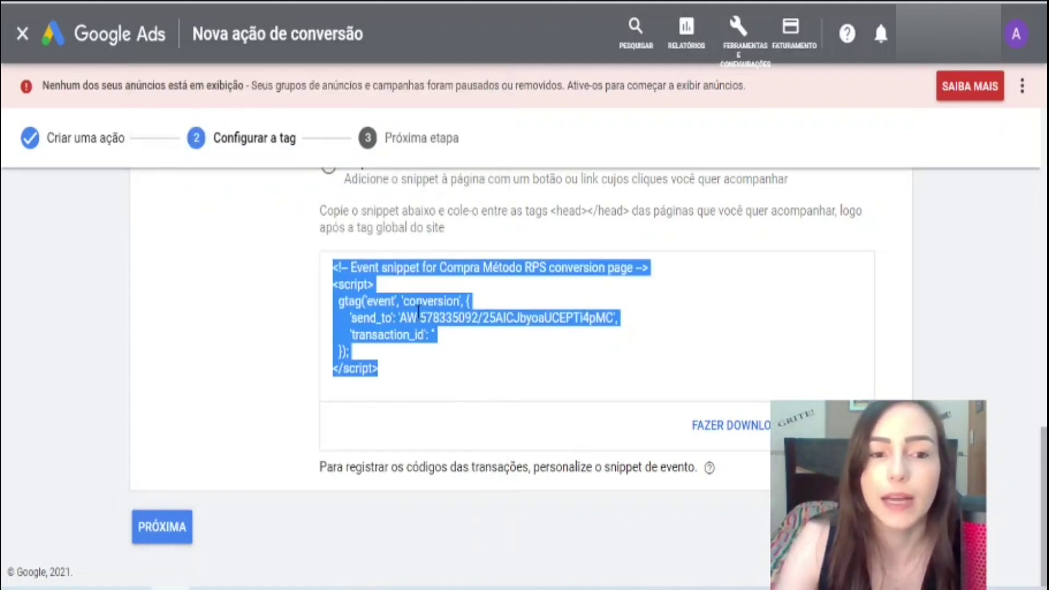
pyautogui.click(158, 528)
pyautogui.click(166, 529)
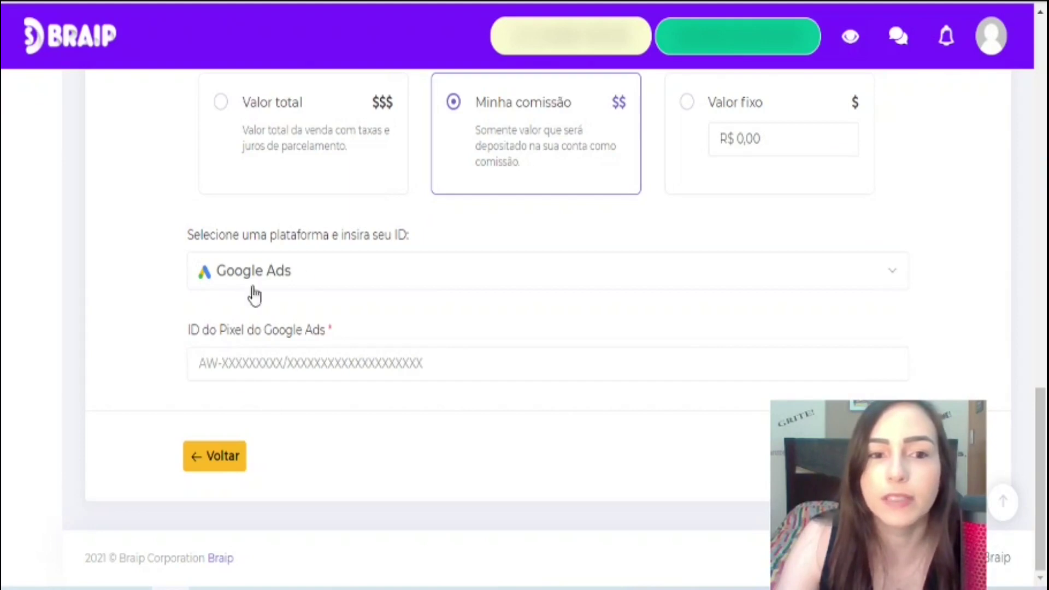
# - In Braip, paste the copied conversion ID as the Google Ads pixel ID and save the pixel
pyautogui.click(224, 371)
pyautogui.hotkey('ctrl', 'v')
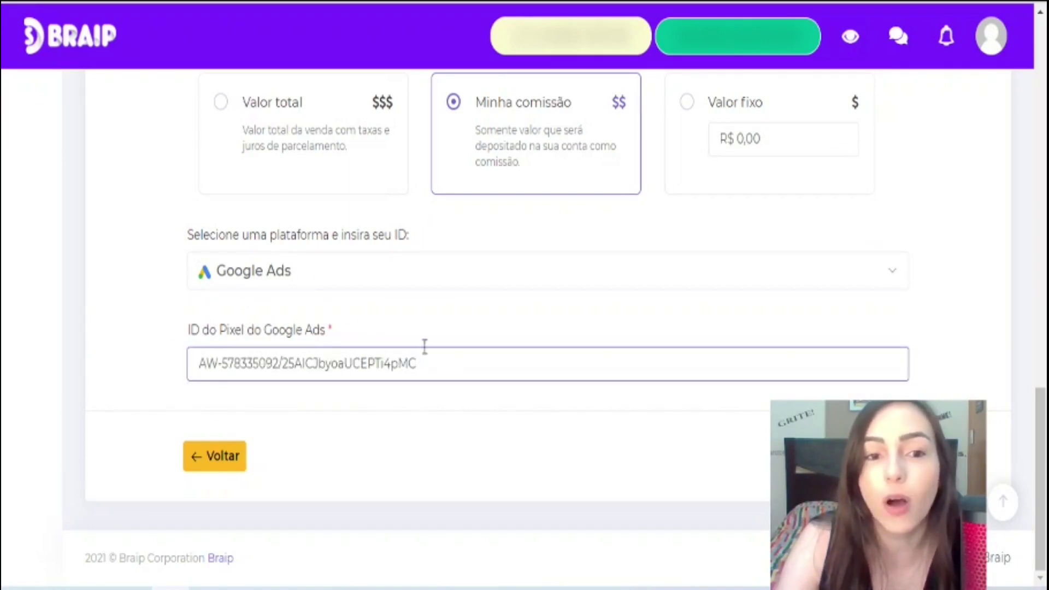
pyautogui.press('Return')
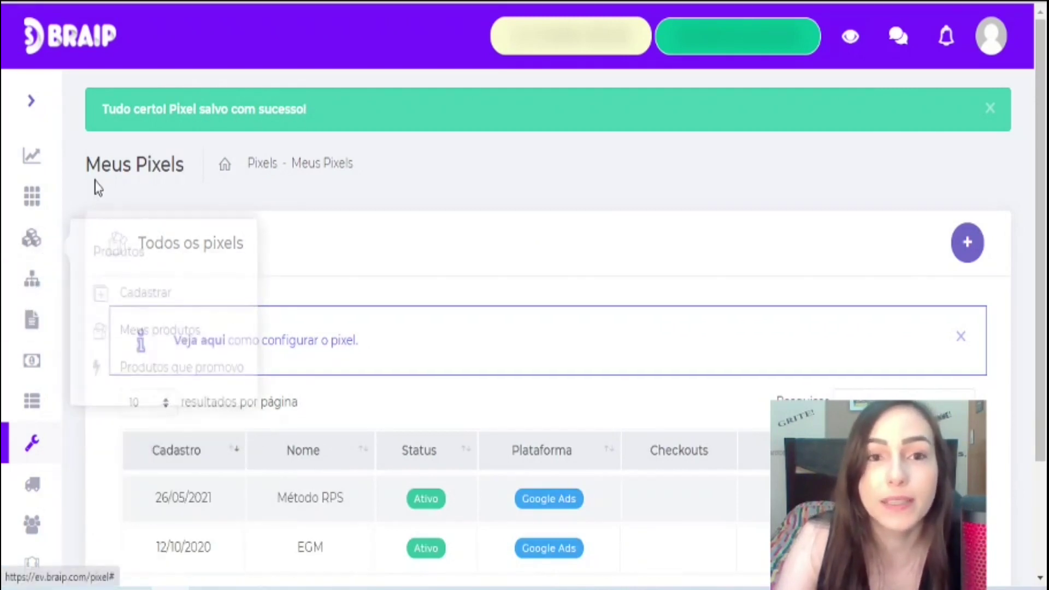
# - Find Método RPS 2.0 among the promoted products by searching for rps and open its details
pyautogui.moveTo(31, 239)
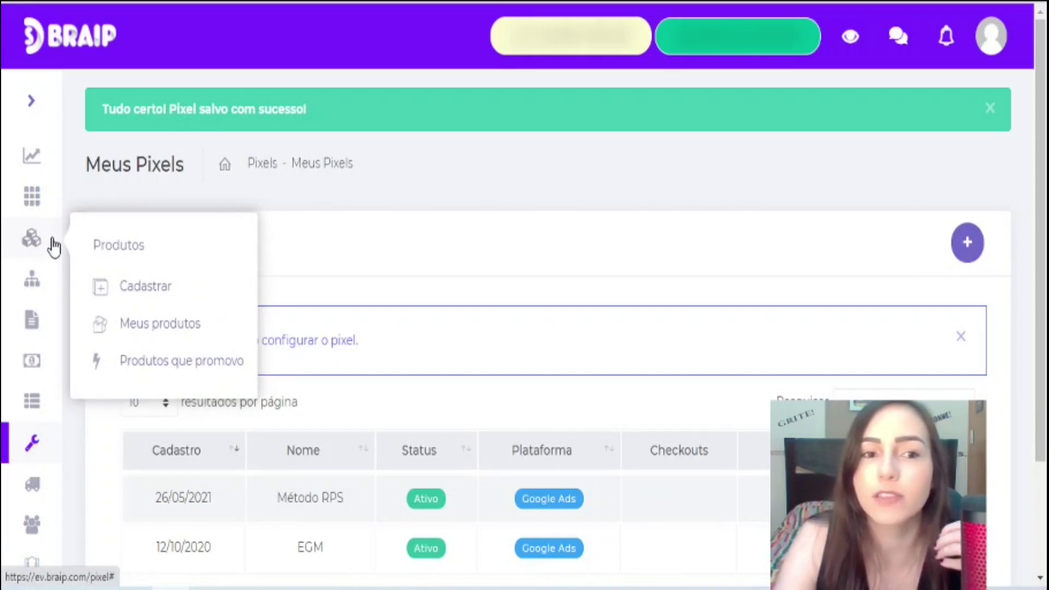
pyautogui.click(158, 369)
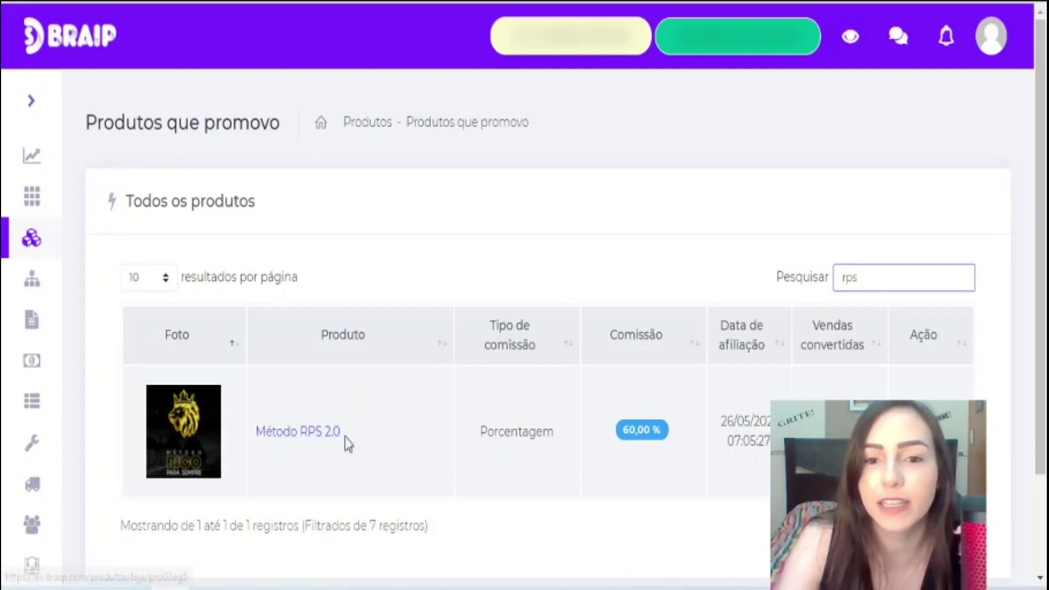
pyautogui.scroll(-2, 370, 383)
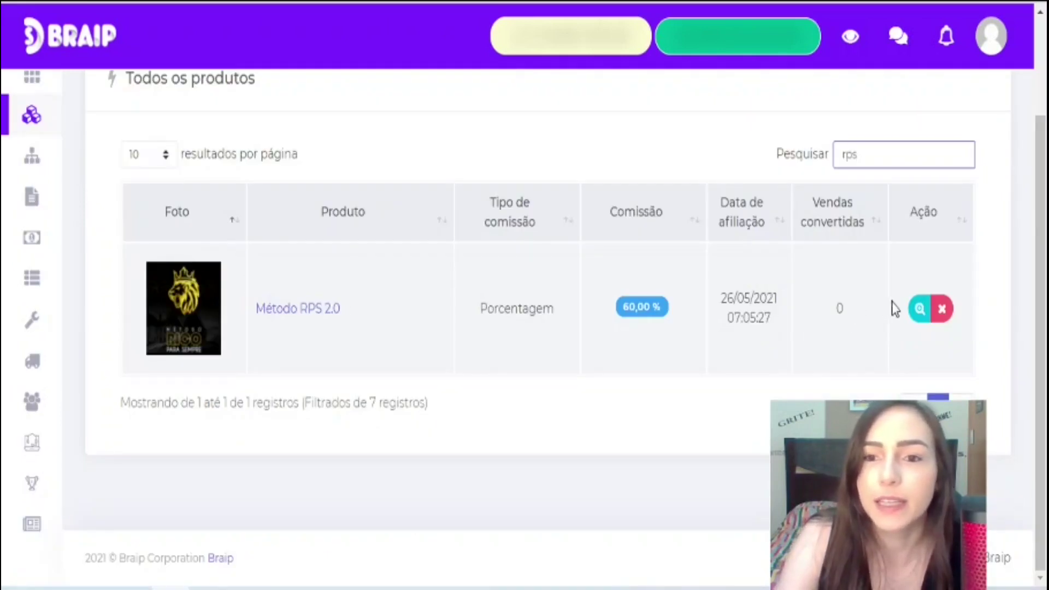
pyautogui.click(918, 314)
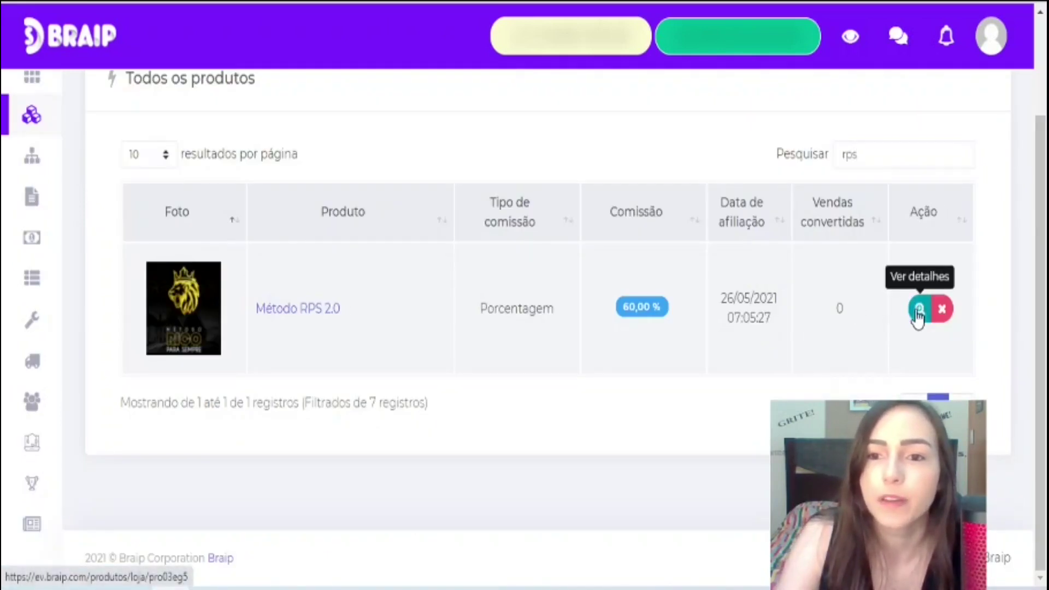
# - Examine the Método RPS 2.0 product description and its rules for promoting the product
pyautogui.scroll(-9, 559, 175)
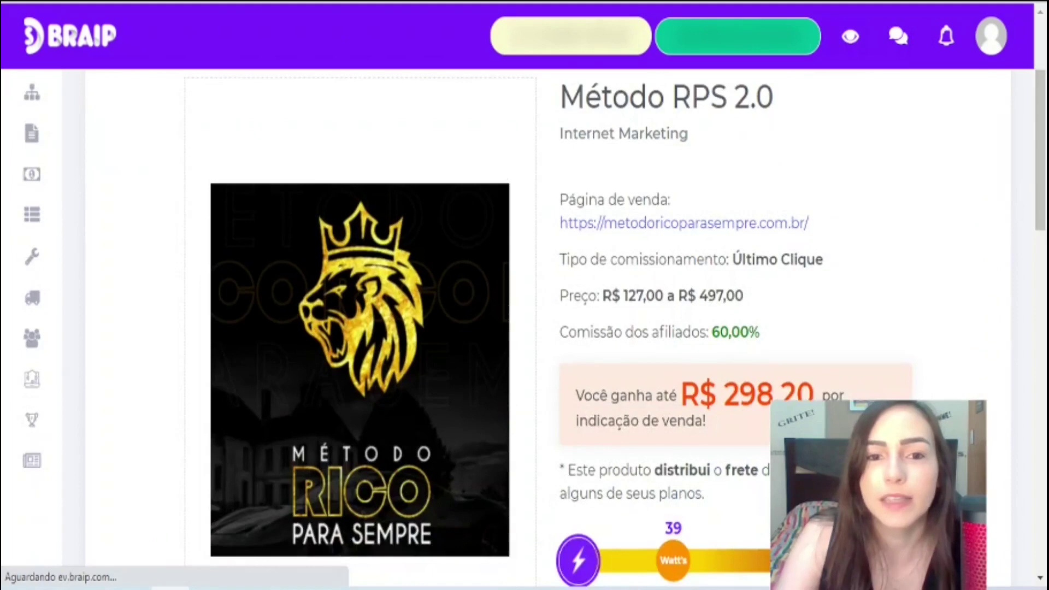
pyautogui.scroll(-8, 643, 158)
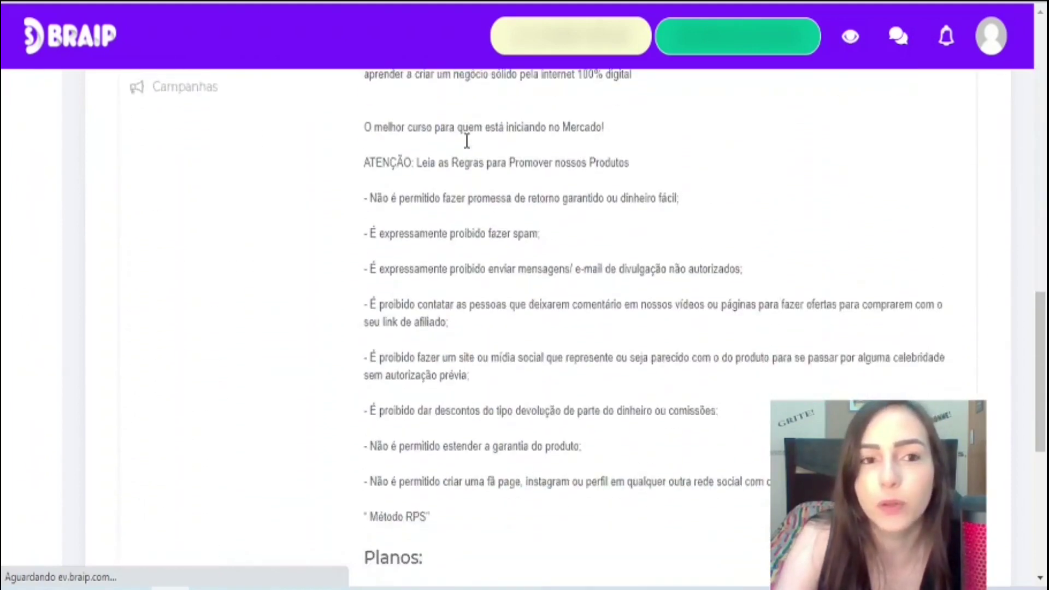
pyautogui.scroll(7, 570, 334)
pyautogui.scroll(-2, 466, 384)
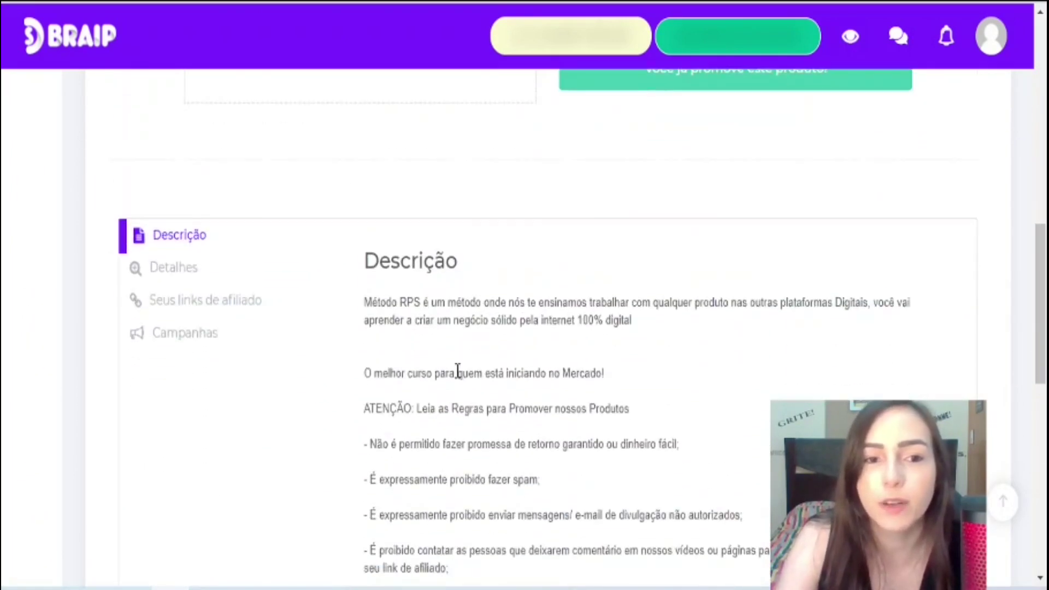
pyautogui.scroll(-2, 458, 371)
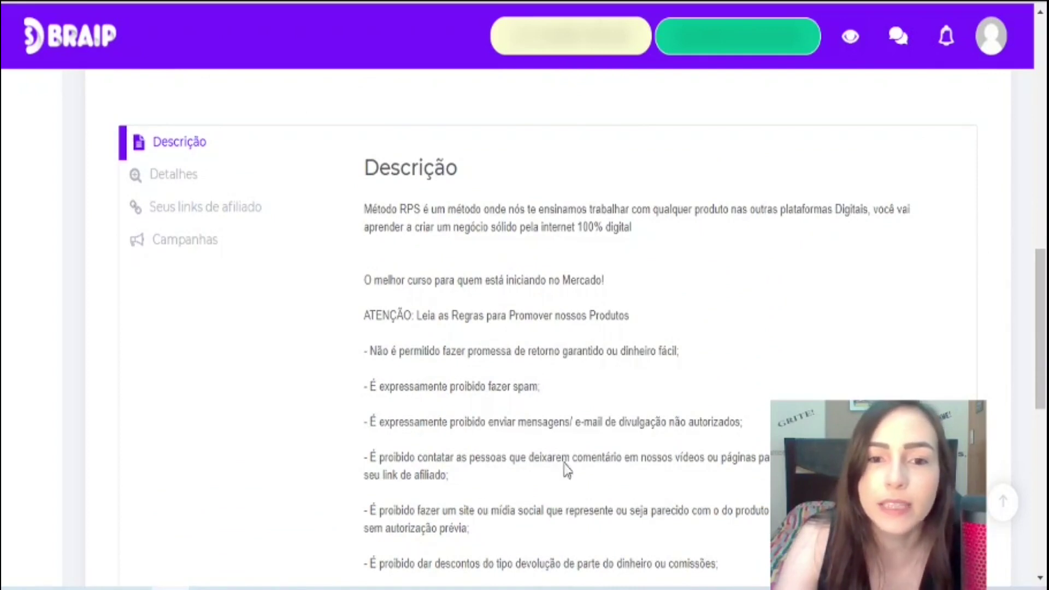
pyautogui.scroll(-4, 491, 328)
pyautogui.moveTo(587, 452); pyautogui.dragTo(417, 167)
pyautogui.click(649, 312)
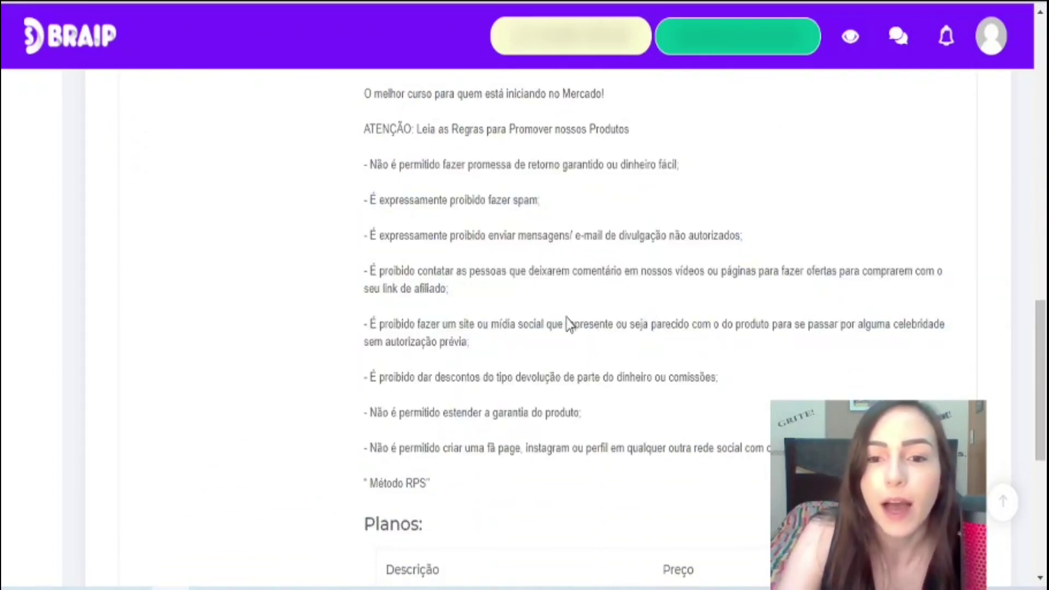
pyautogui.scroll(6, 568, 319)
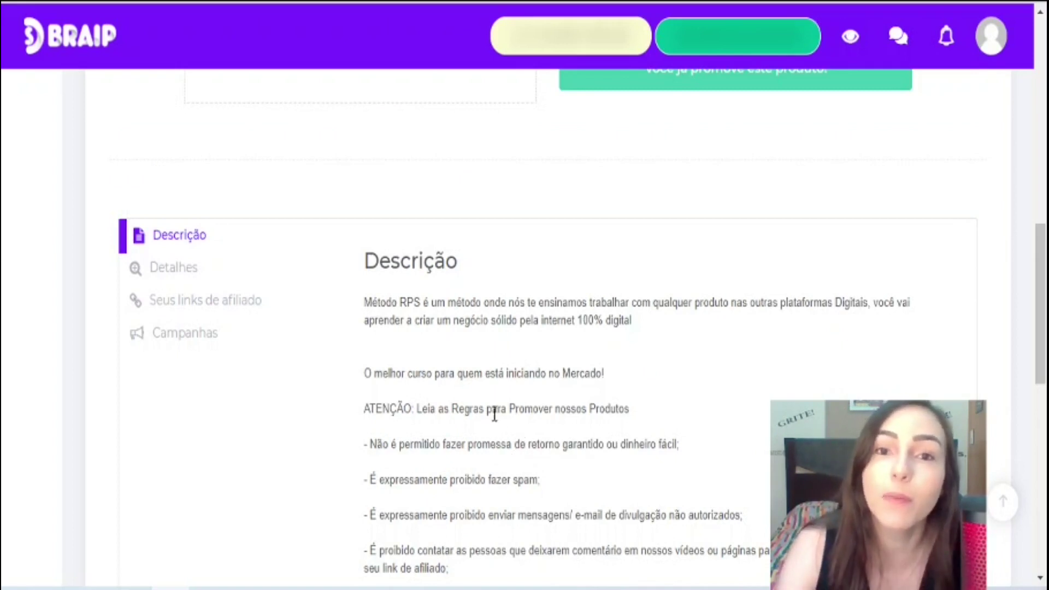
pyautogui.moveTo(484, 409); pyautogui.dragTo(546, 416)
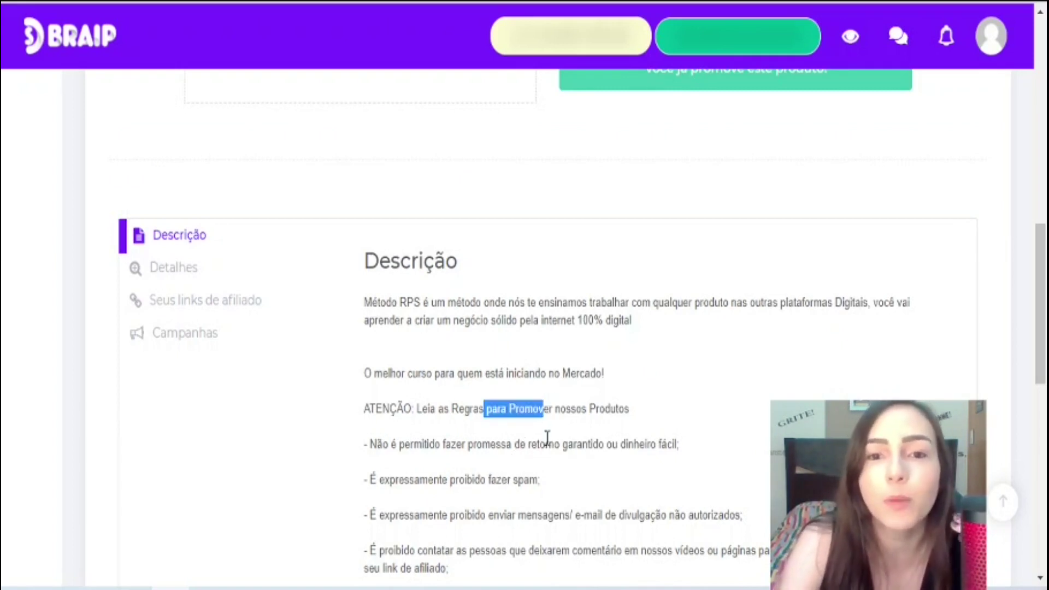
pyautogui.click(547, 437)
pyautogui.scroll(2, 552, 442)
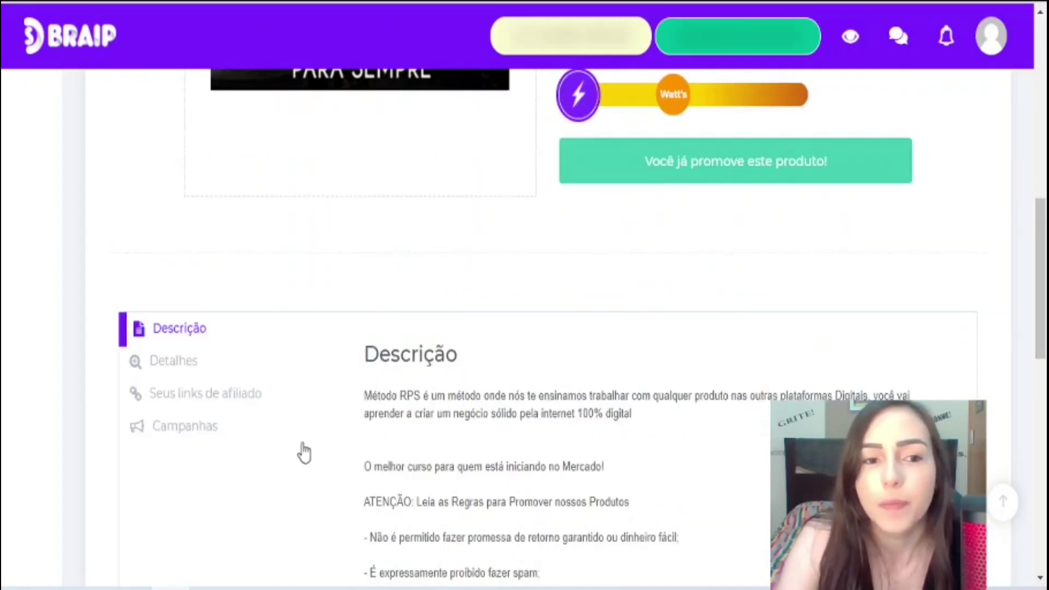
# - Start a new campaign for the product, name it Método RPS and set its destination URL to Página de vendas
pyautogui.click(185, 426)
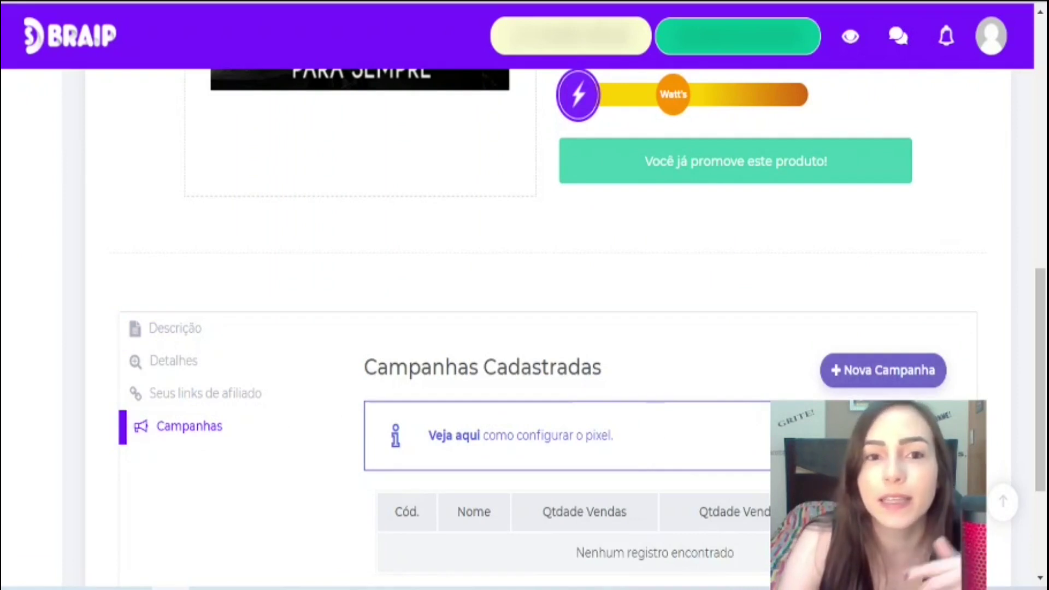
pyautogui.scroll(-3, 729, 396)
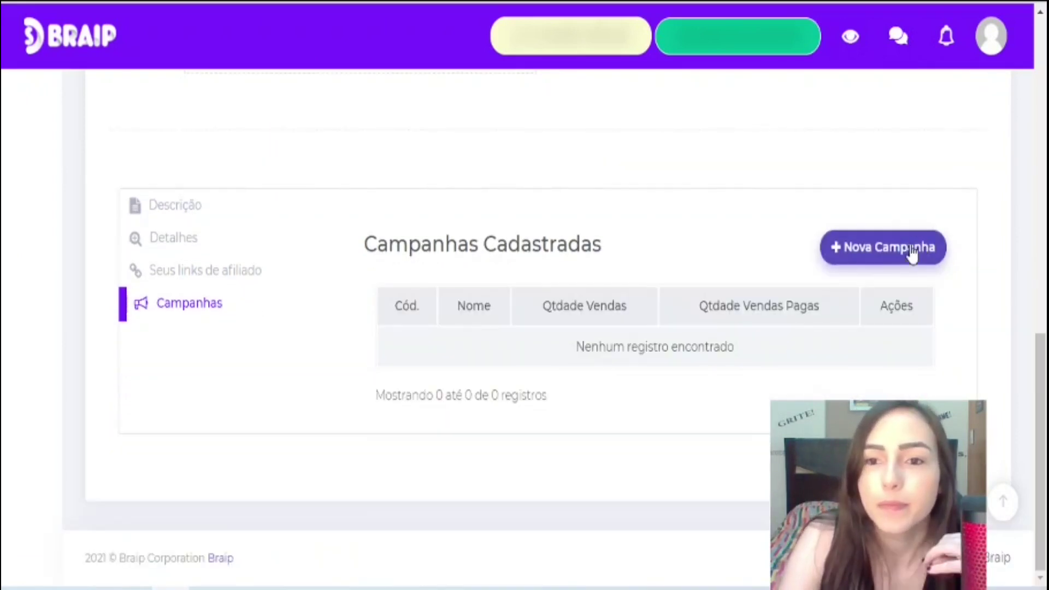
pyautogui.click(874, 261)
pyautogui.click(274, 212)
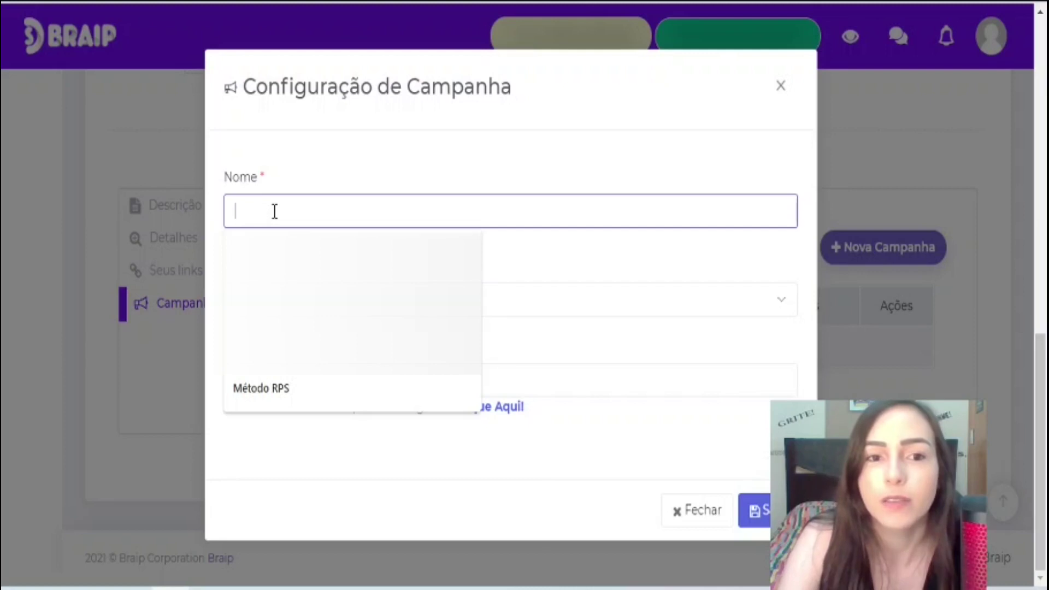
pyautogui.click(300, 405)
pyautogui.click(333, 305)
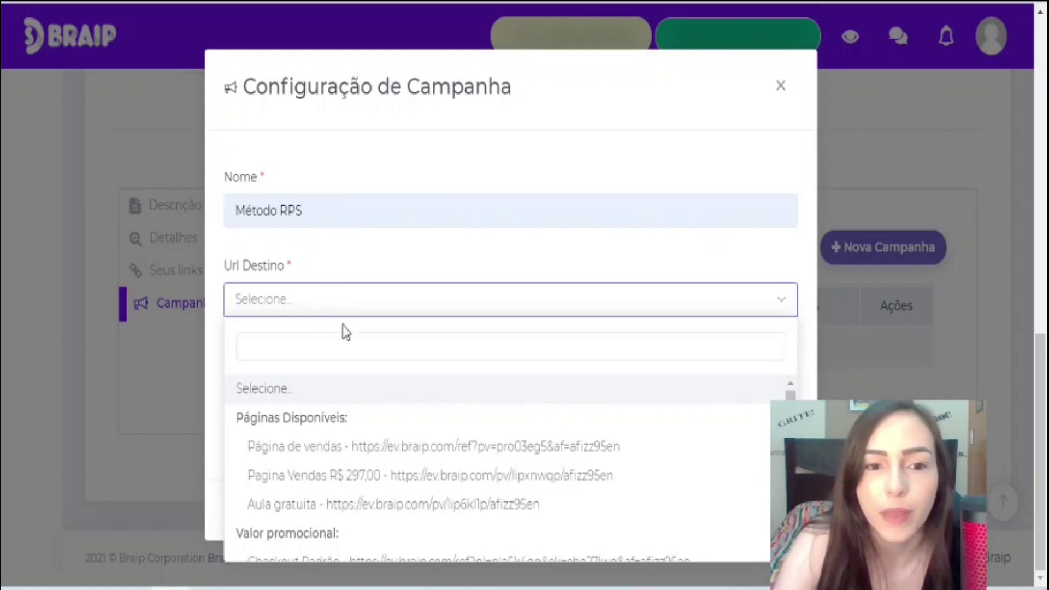
pyautogui.click(424, 454)
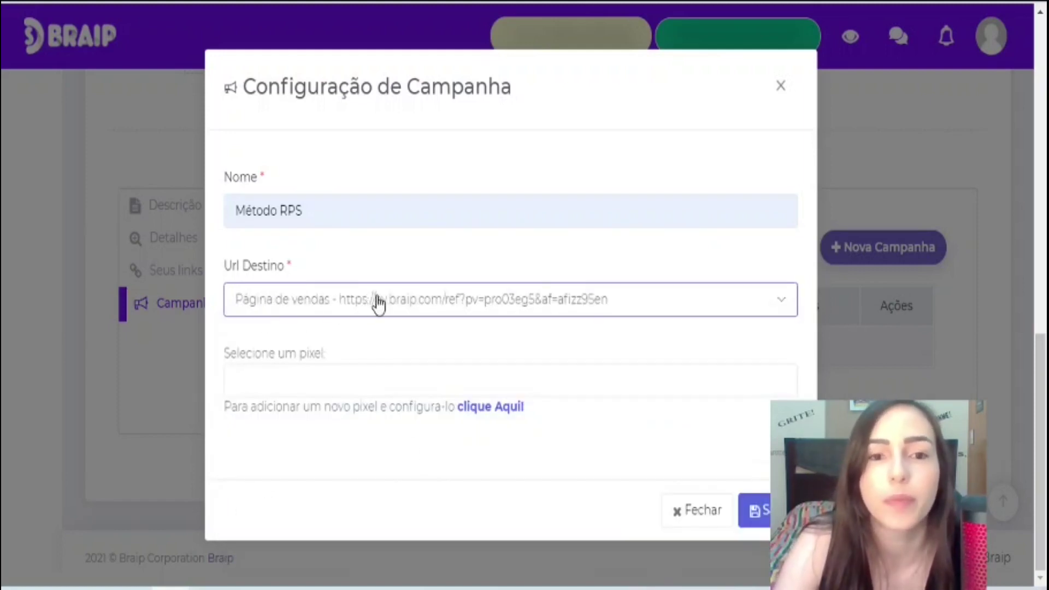
# - Attach the Método RPS - Google Ads pixel to the campaign and save the campaign configuration
pyautogui.click(302, 358)
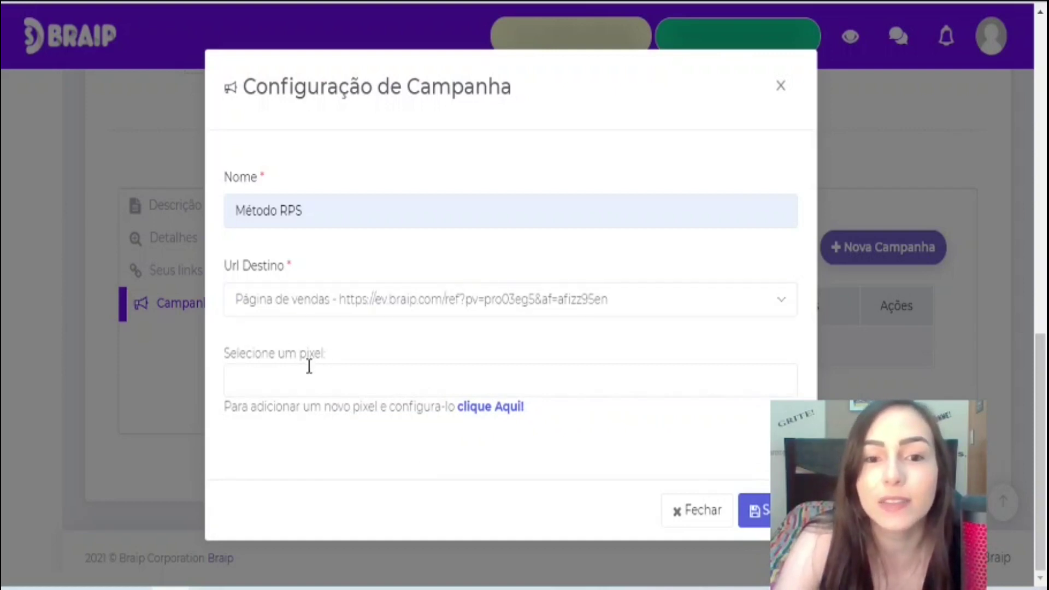
pyautogui.click(368, 380)
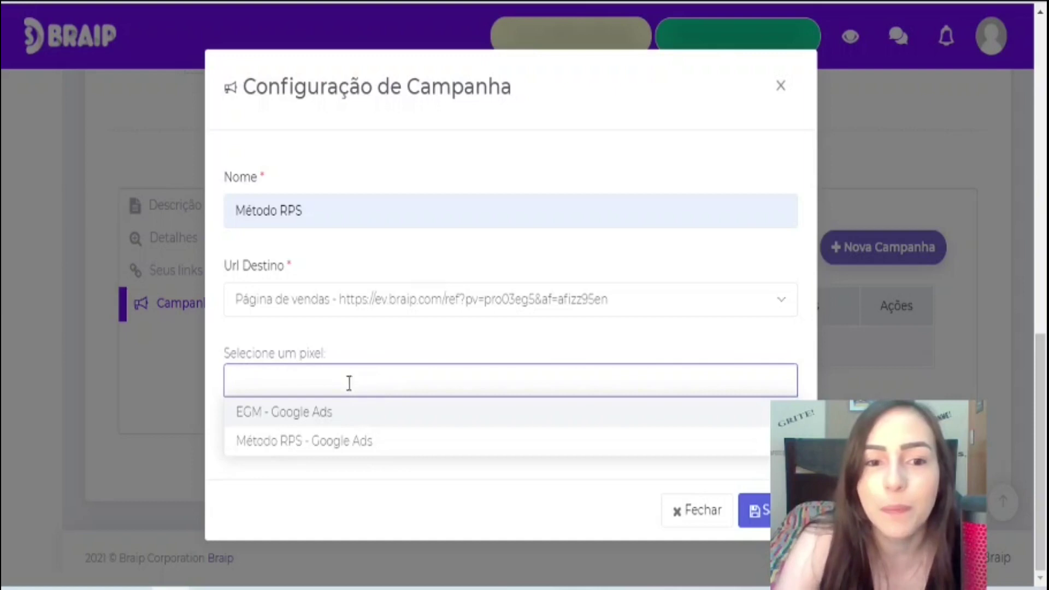
pyautogui.click(333, 443)
pyautogui.click(755, 510)
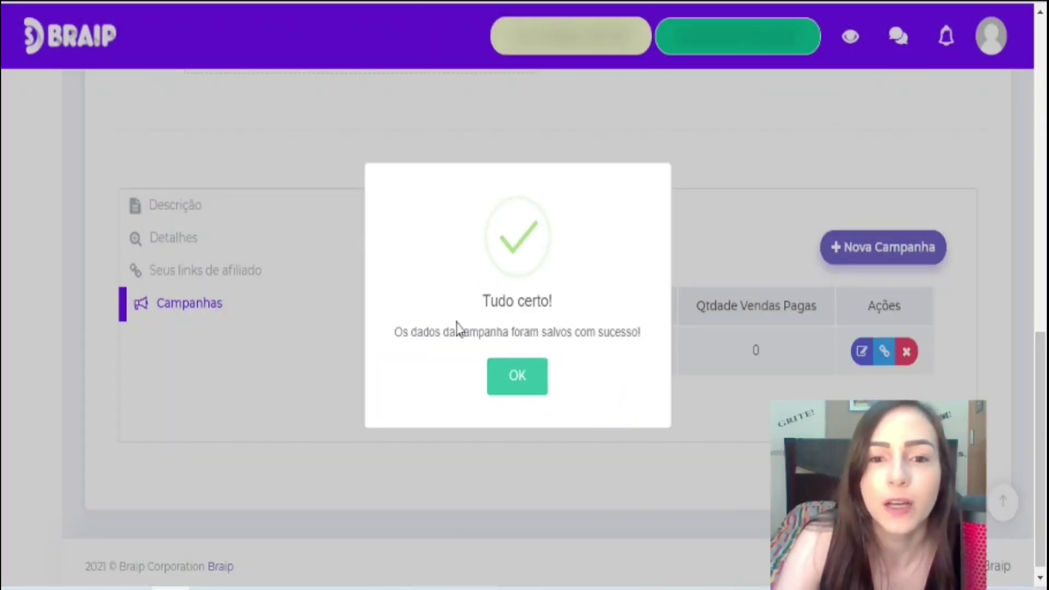
pyautogui.click(531, 385)
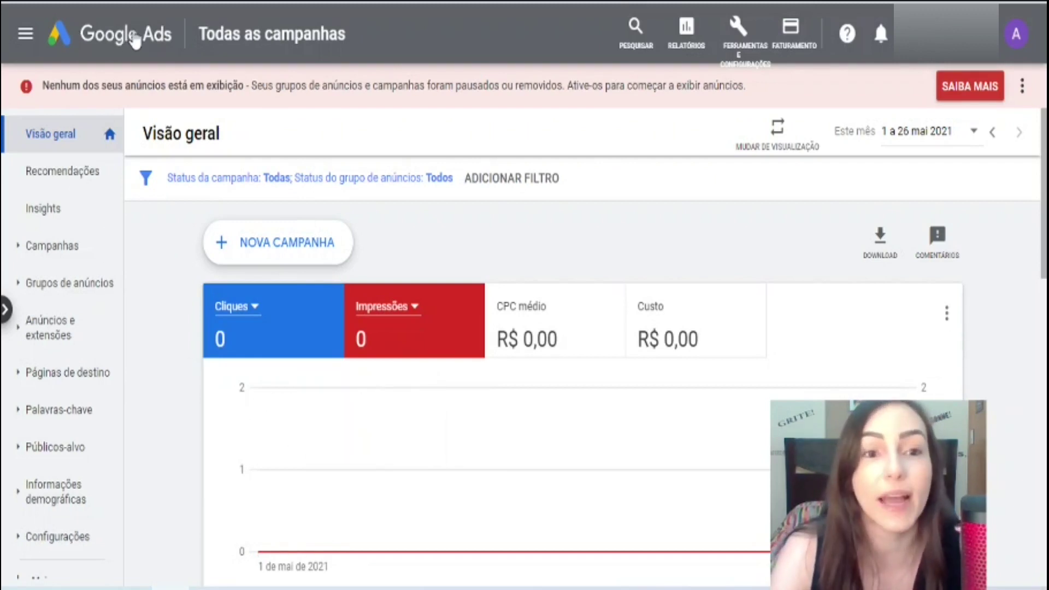
# - In Google Ads, start a new campaign with the Vendas goal and the Rede de pesquisa campaign type
pyautogui.click(277, 253)
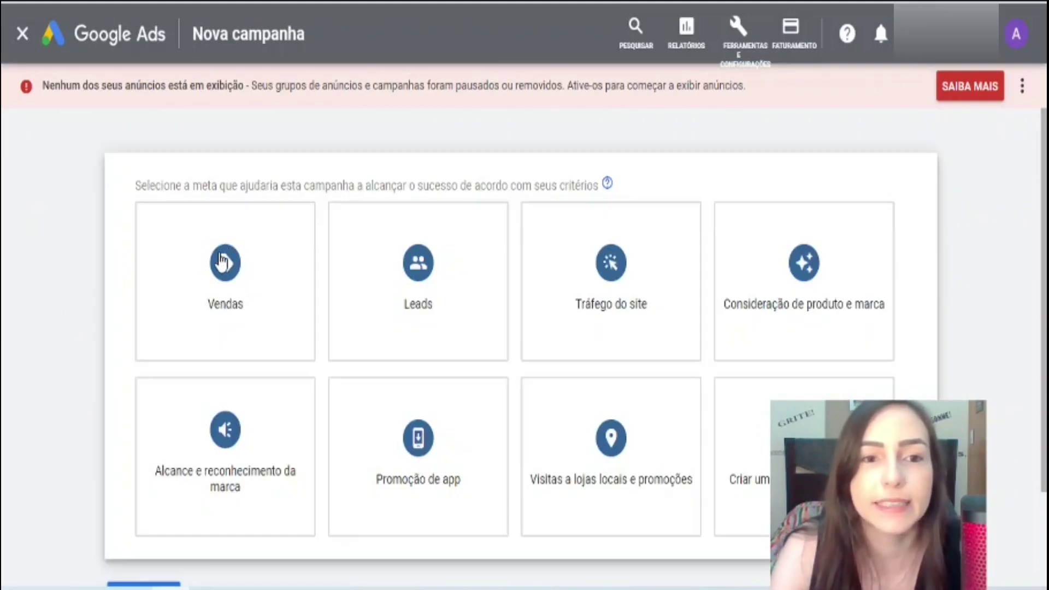
pyautogui.click(221, 262)
pyautogui.click(220, 244)
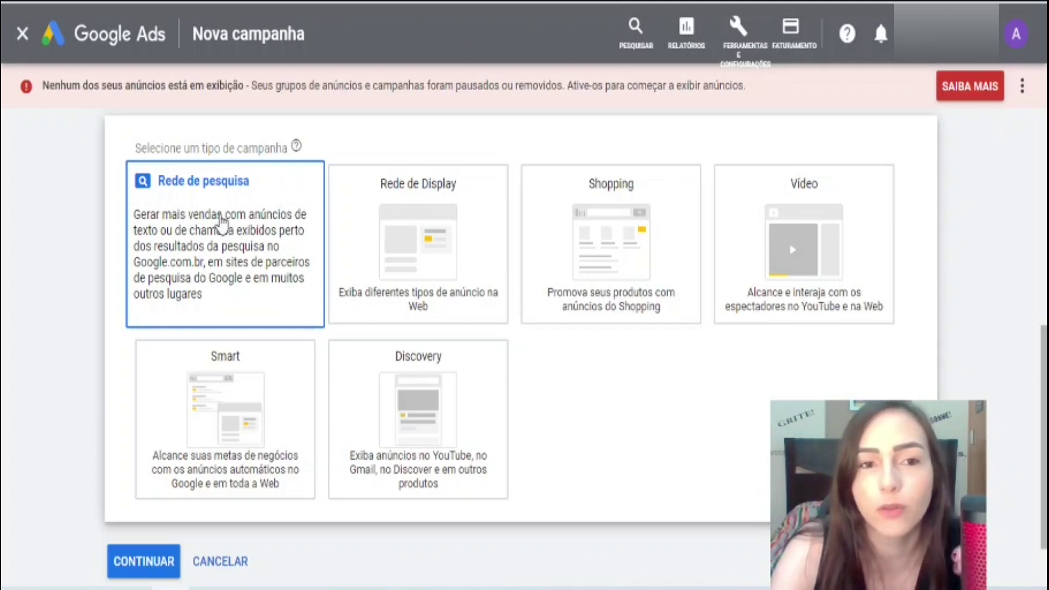
# - Choose Visitas ao site as the way to reach the goal and continue to the campaign settings
pyautogui.scroll(-5, 218, 230)
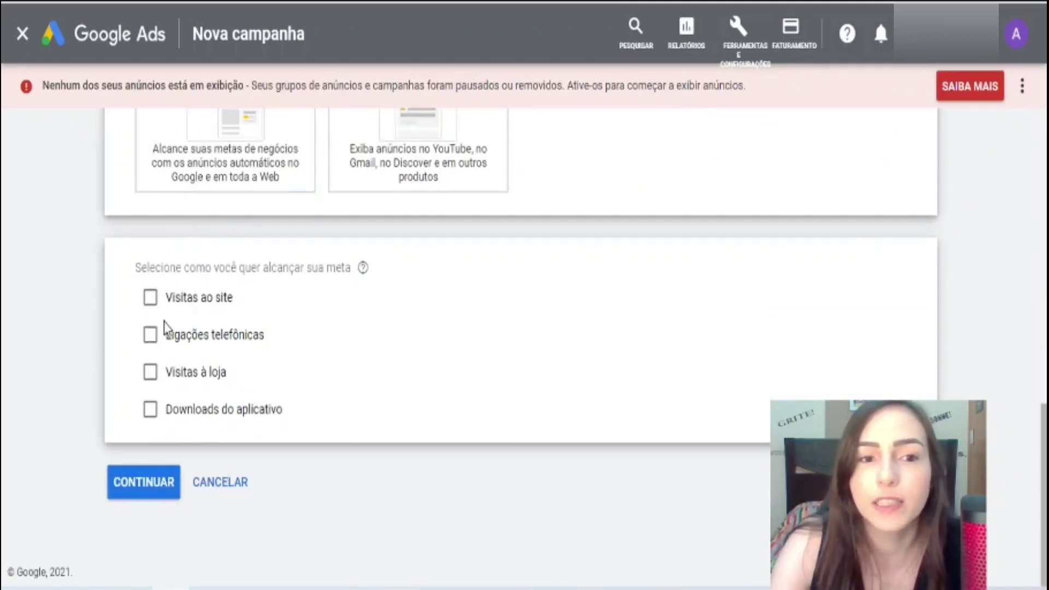
pyautogui.moveTo(283, 268); pyautogui.dragTo(327, 268)
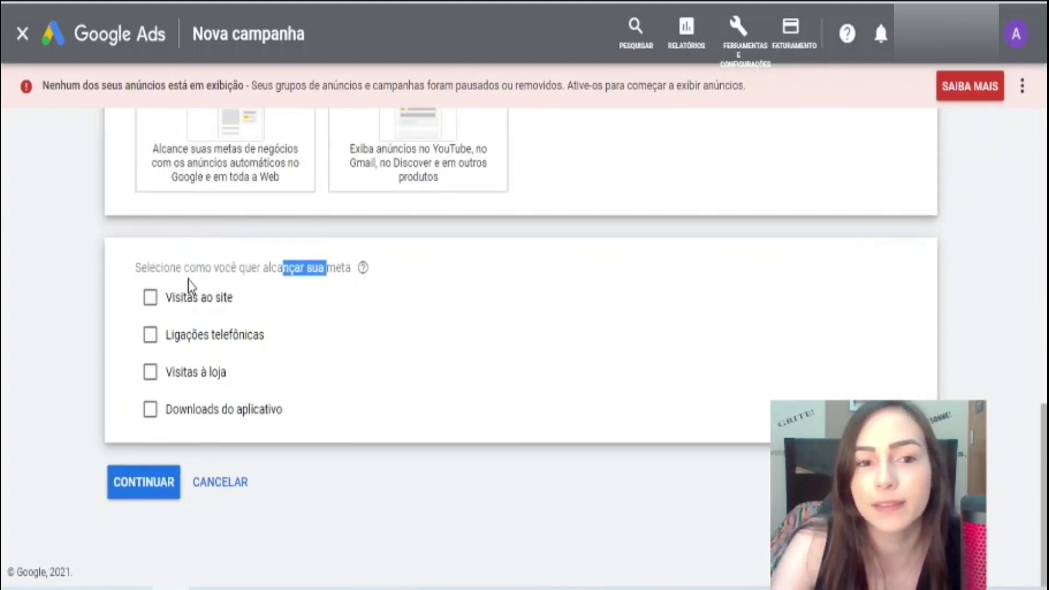
pyautogui.click(154, 301)
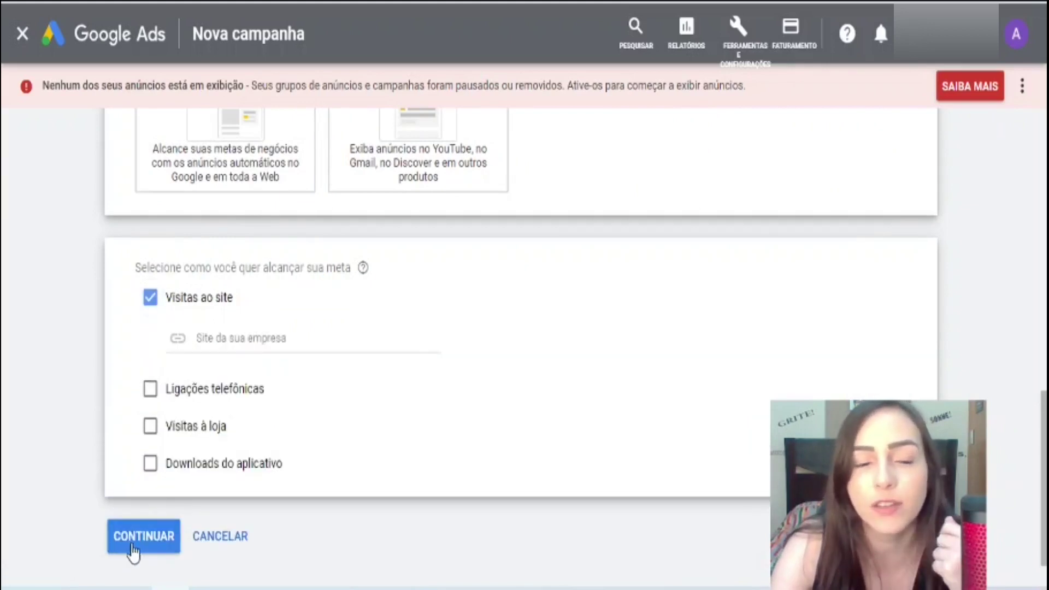
pyautogui.scroll(-1, 295, 344)
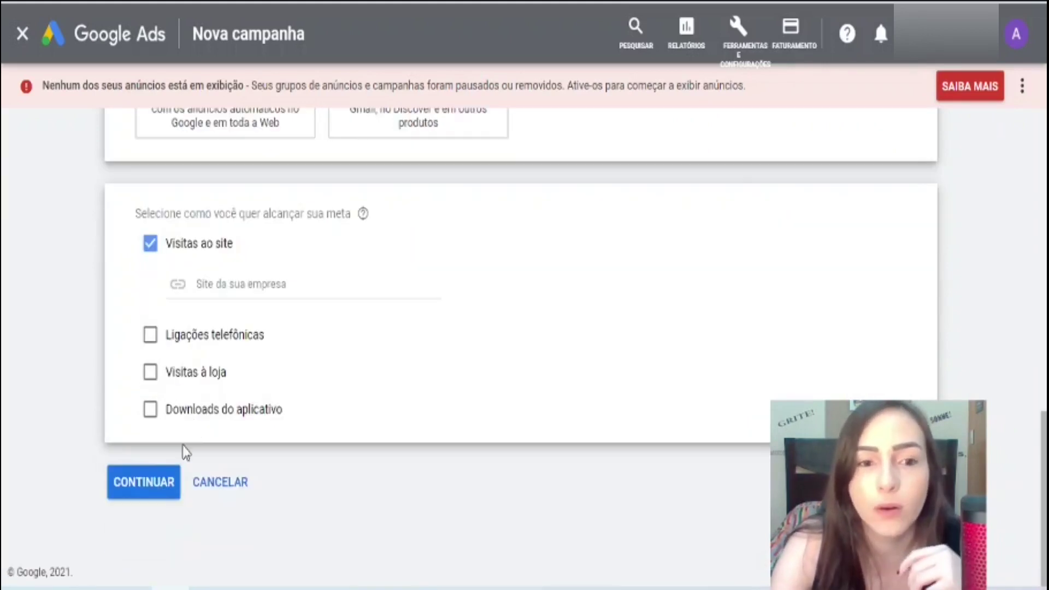
pyautogui.click(156, 490)
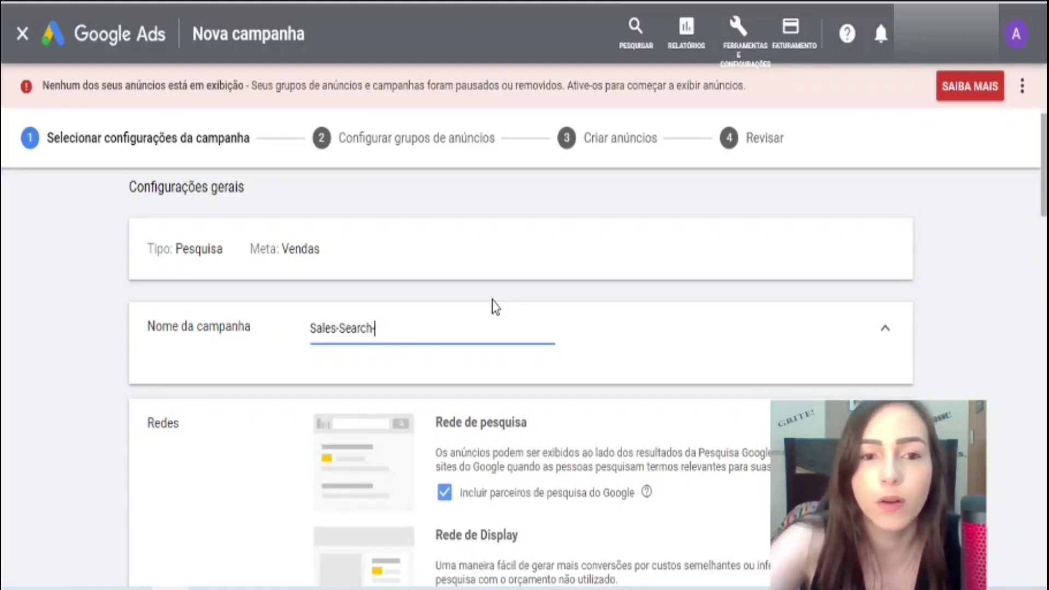
# - Replace the default campaign name with Método RPS
pyautogui.press('BackSpace')
pyautogui.press('BackSpace')
pyautogui.press('BackSpace')
pyautogui.press('BackSpace')
pyautogui.press('BackSpace')
pyautogui.press('BackSpace')
pyautogui.press('BackSpace')
pyautogui.press('BackSpace')
pyautogui.press('BackSpace')
pyautogui.press('BackSpace')
pyautogui.press('BackSpace')
pyautogui.press('BackSpace')
pyautogui.press('BackSpace')
pyautogui.write('Método RPS')
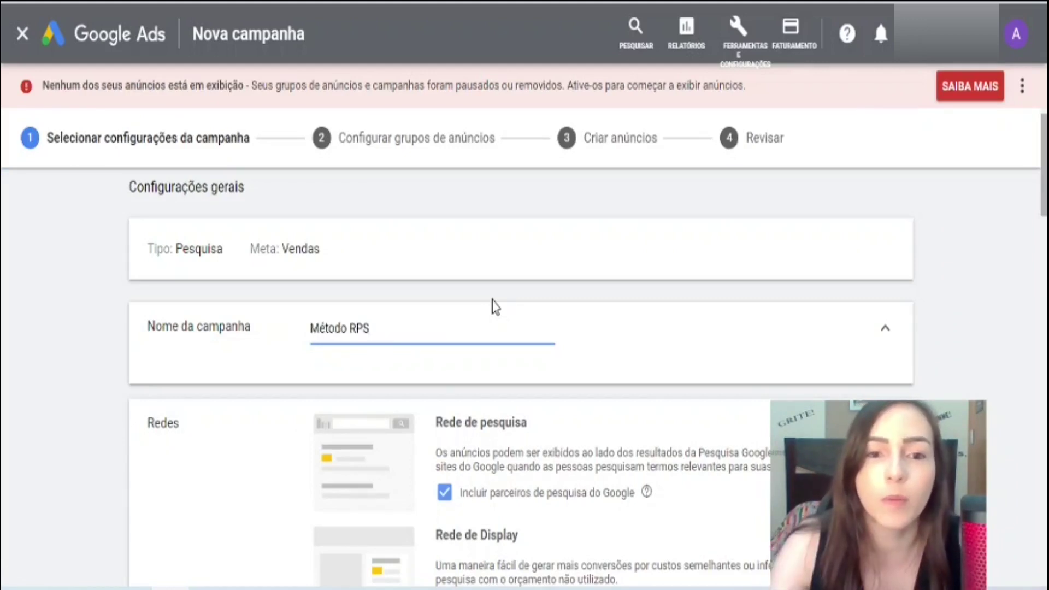
# - Exclude Google search partners and the Google Display Network from the campaign's networks
pyautogui.scroll(-3, 222, 323)
pyautogui.scroll(2, 342, 330)
pyautogui.scroll(-2, 355, 348)
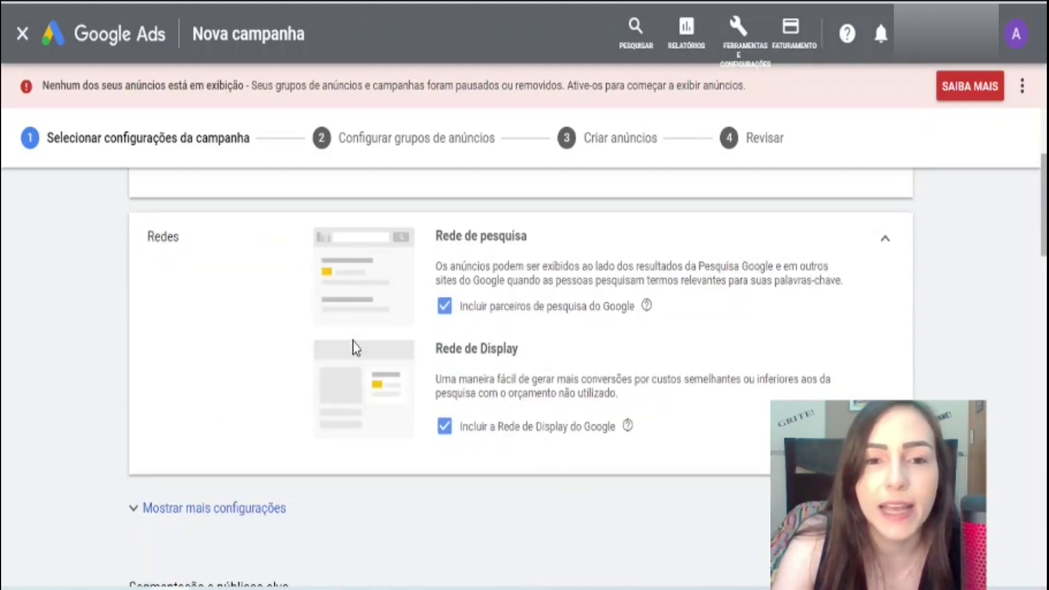
pyautogui.click(444, 306)
pyautogui.click(444, 455)
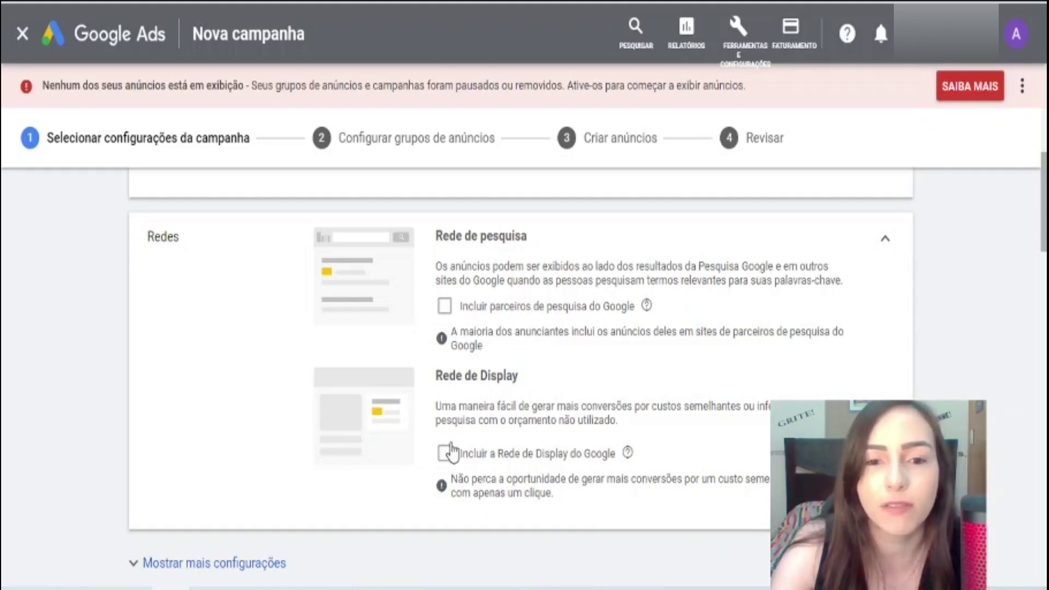
# - Set the campaign's target location to Brasil and add the recommended language Português
pyautogui.scroll(-5, 266, 300)
pyautogui.scroll(-3, 266, 305)
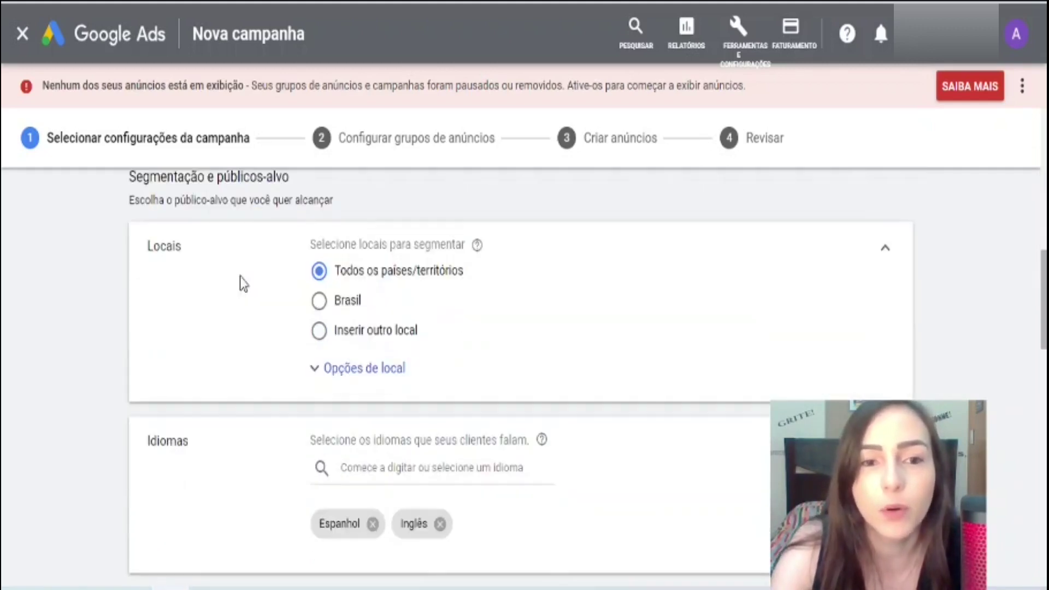
pyautogui.click(319, 300)
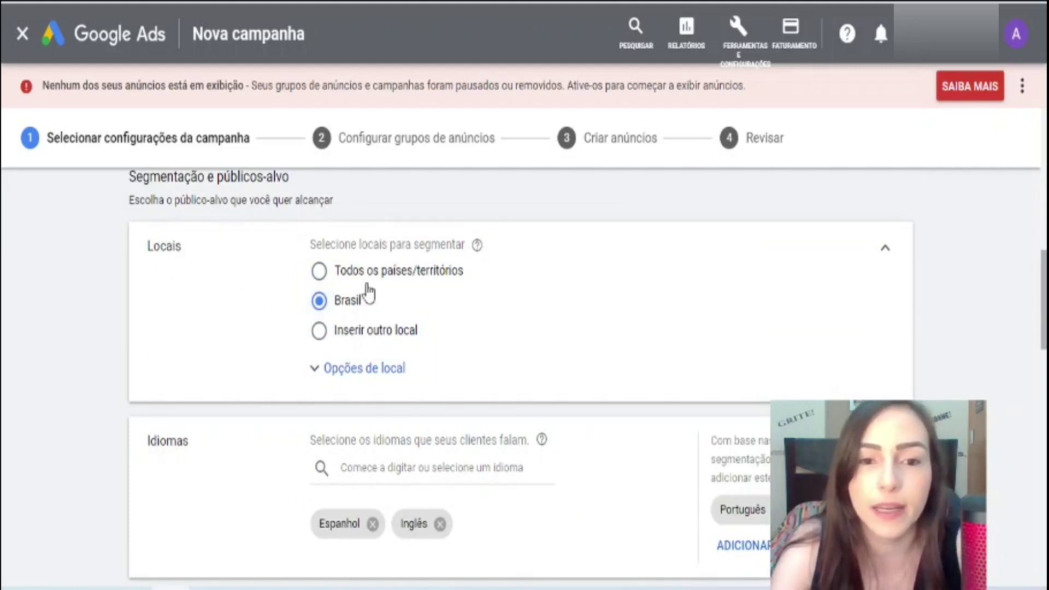
pyautogui.scroll(-2, 237, 274)
pyautogui.scroll(-2, 251, 279)
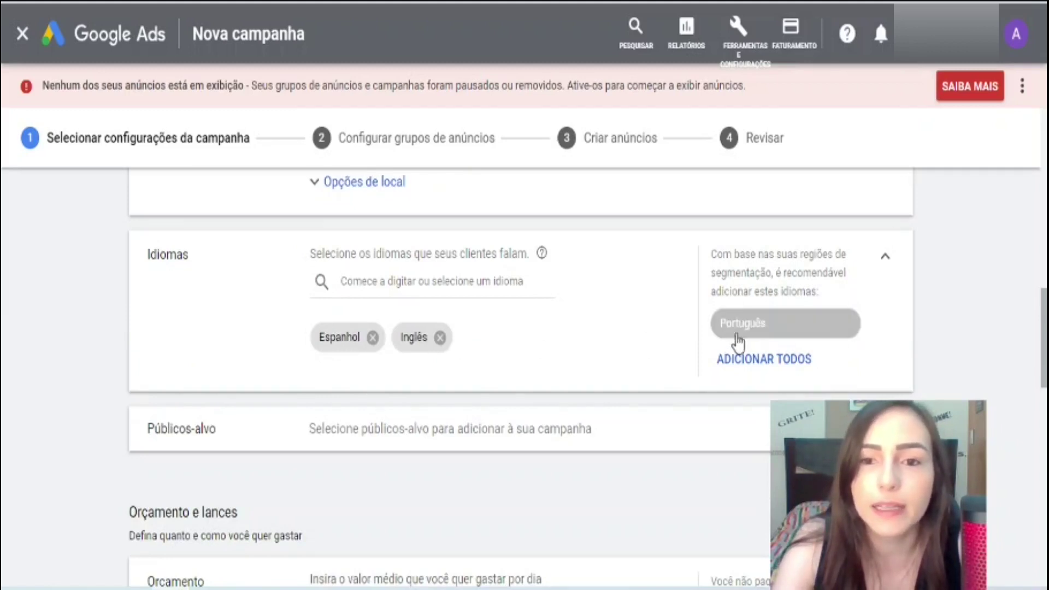
pyautogui.click(749, 360)
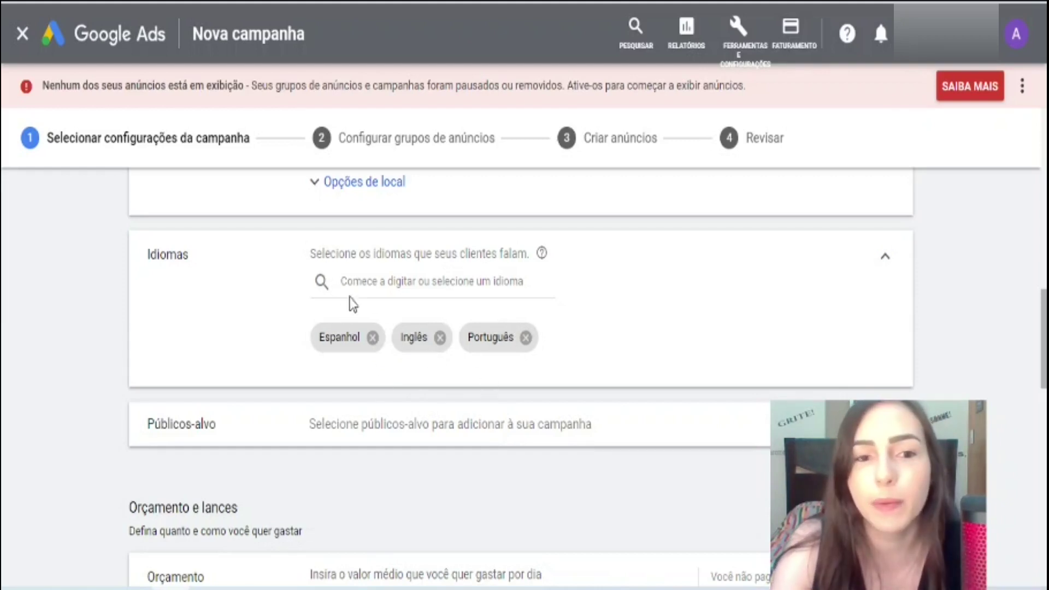
pyautogui.click(362, 269)
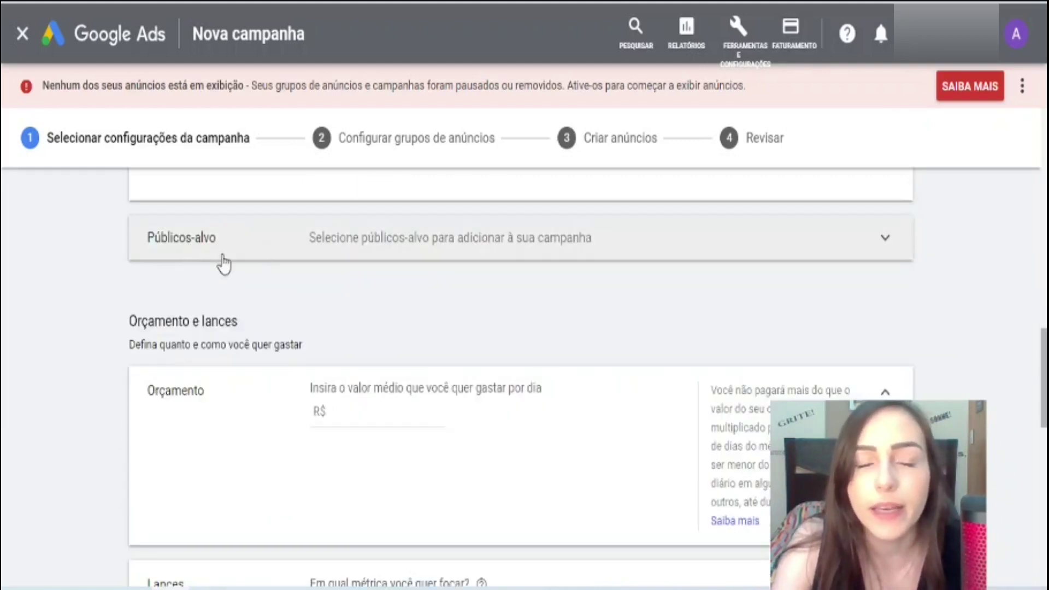
# - Set the campaign's average daily budget to R$ 20,00
pyautogui.scroll(-2, 225, 272)
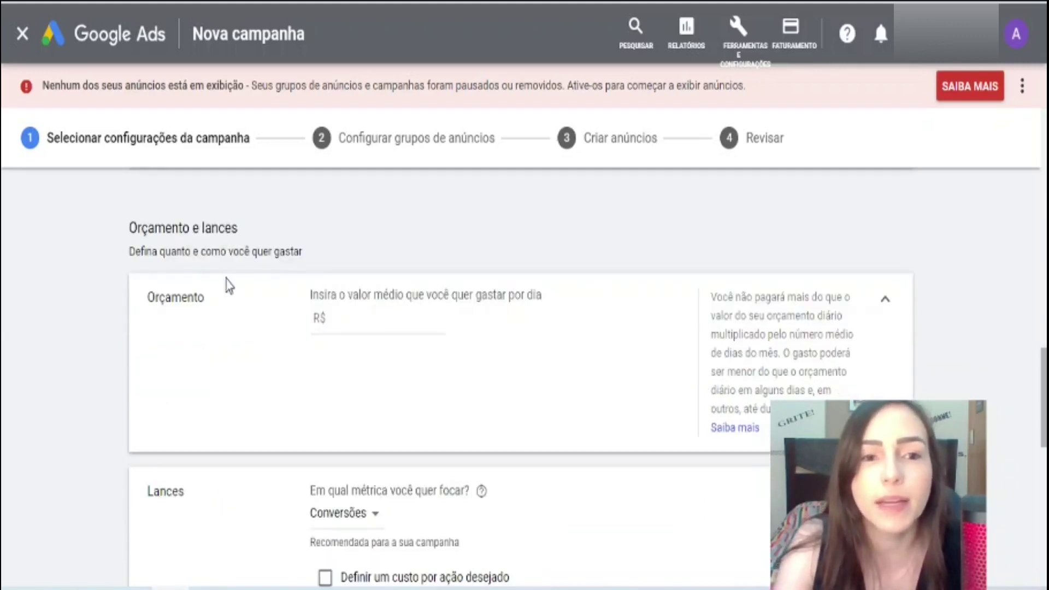
pyautogui.click(367, 317)
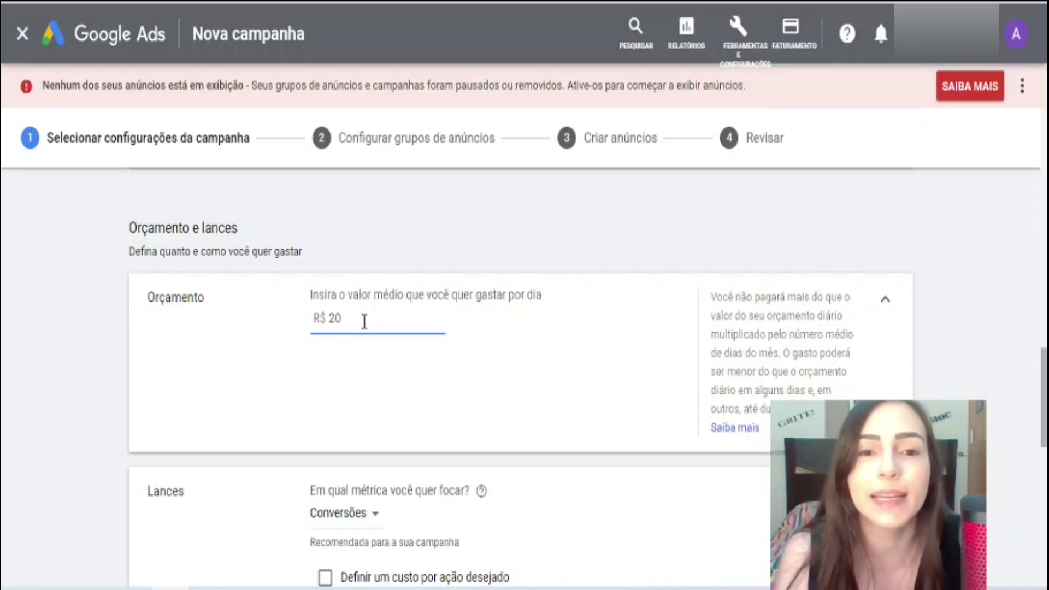
pyautogui.moveTo(353, 316); pyautogui.dragTo(237, 316)
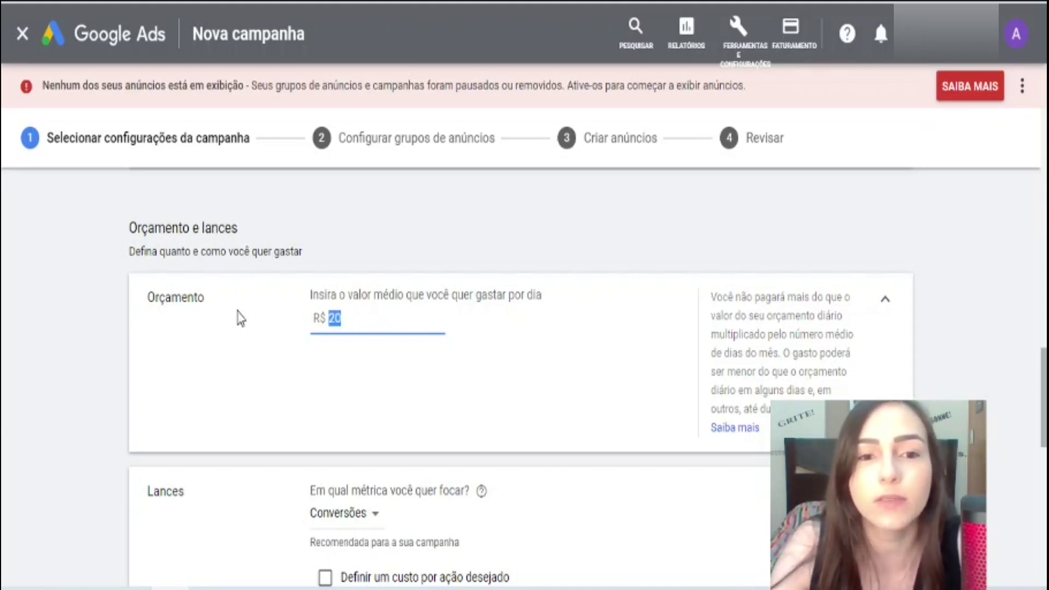
pyautogui.write('20,00')
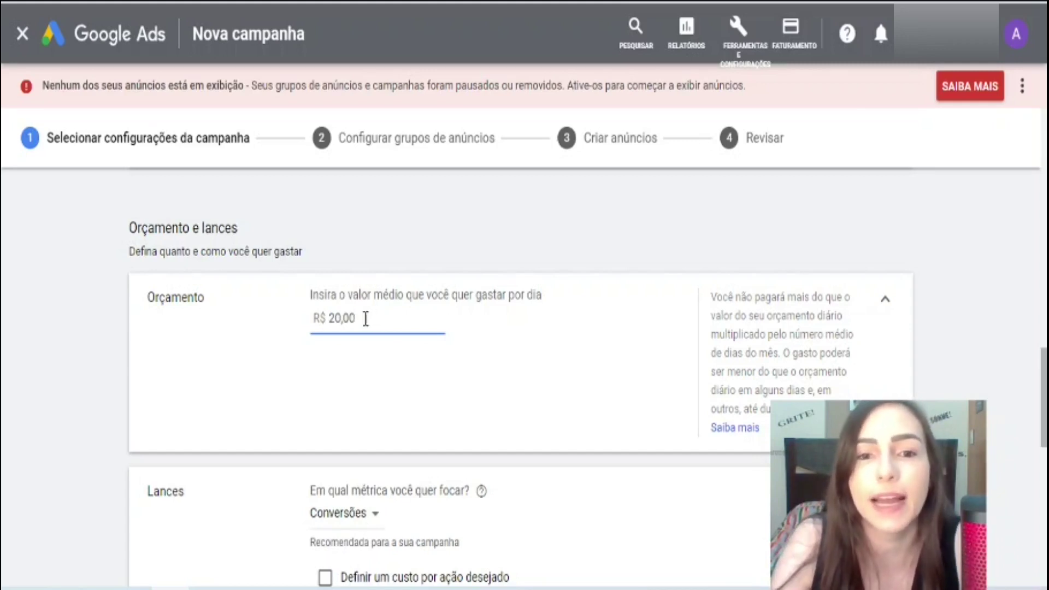
# - Focus bidding on Cliques and set a maximum CPC bid limit of R$ 2,00
pyautogui.scroll(-5, 410, 293)
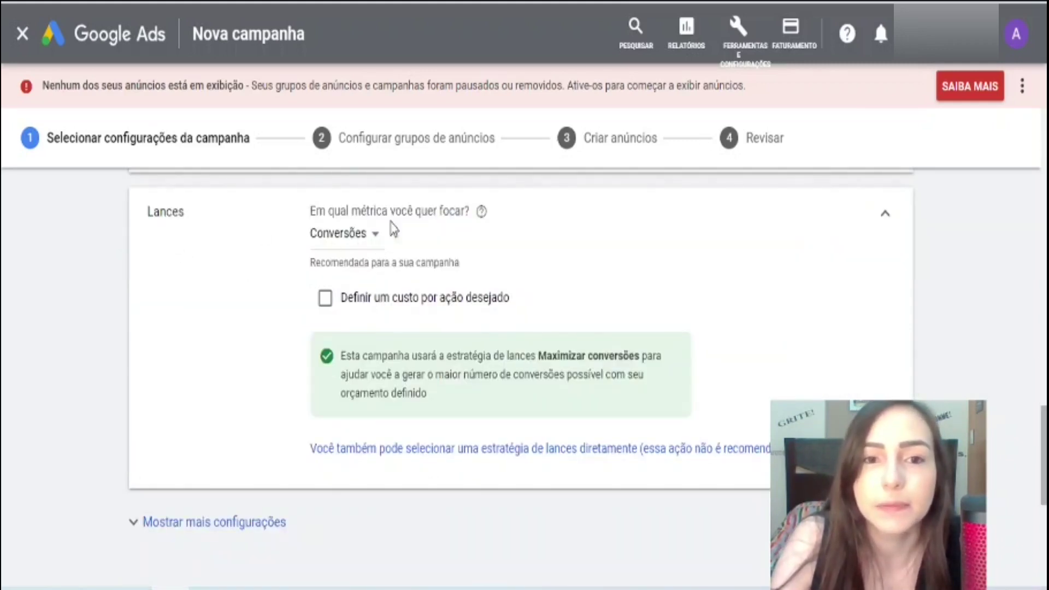
pyautogui.moveTo(434, 211); pyautogui.dragTo(316, 211)
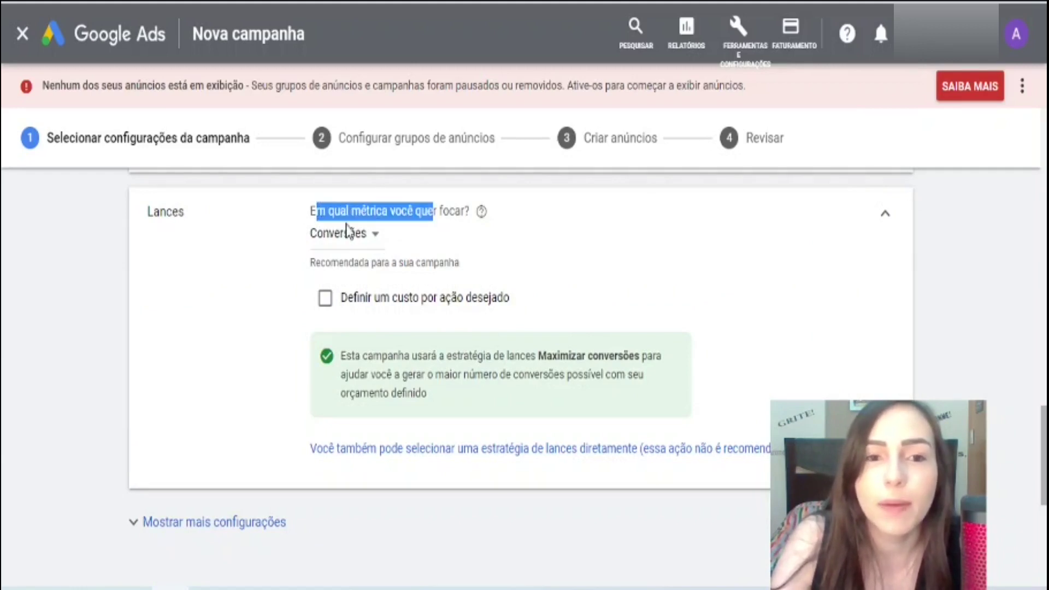
pyautogui.click(376, 235)
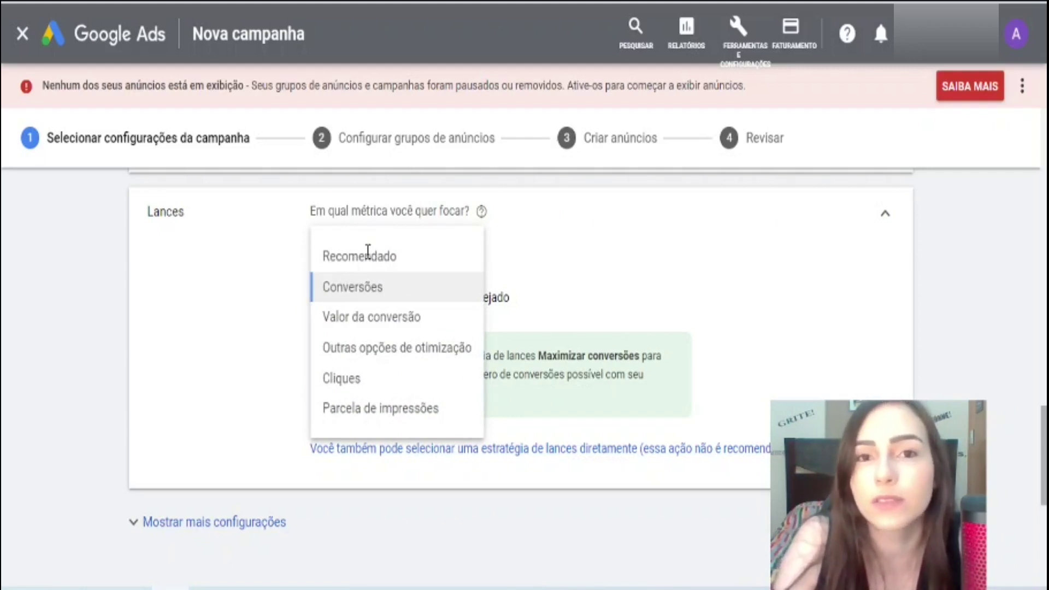
pyautogui.click(349, 379)
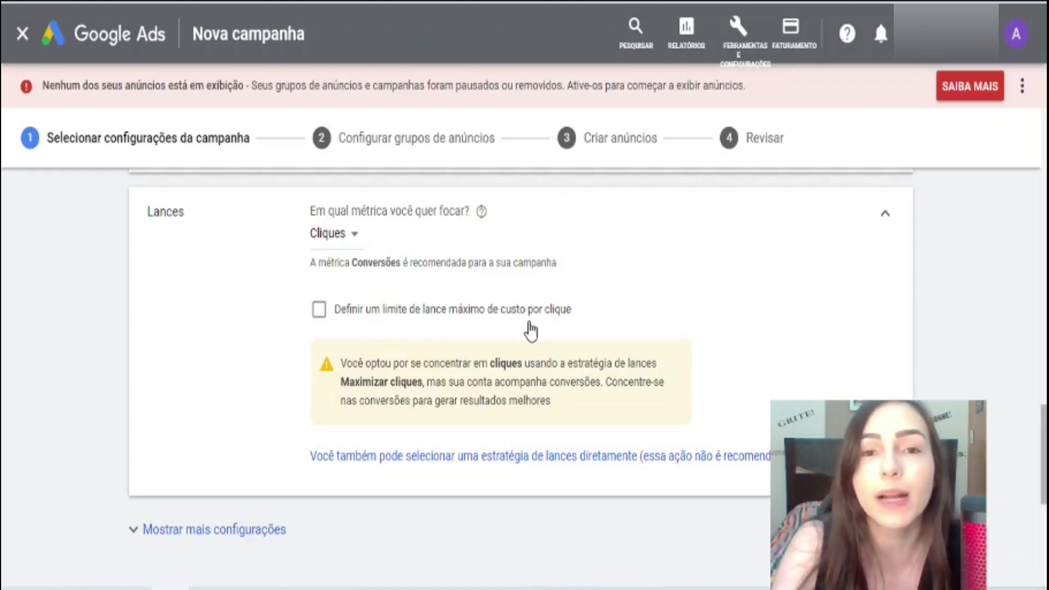
pyautogui.click(320, 311)
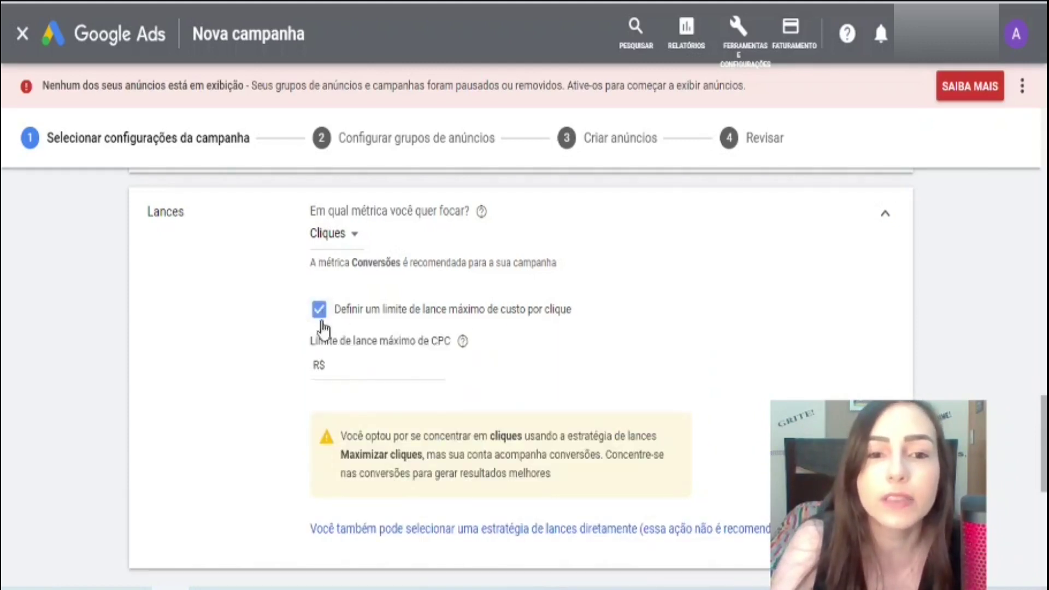
pyautogui.click(376, 375)
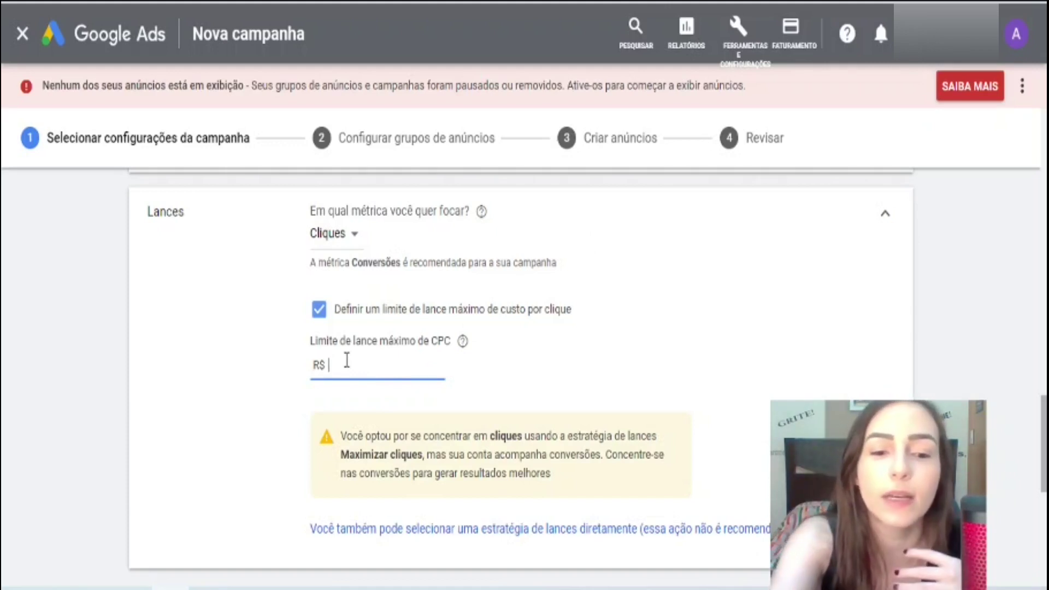
pyautogui.click(612, 365)
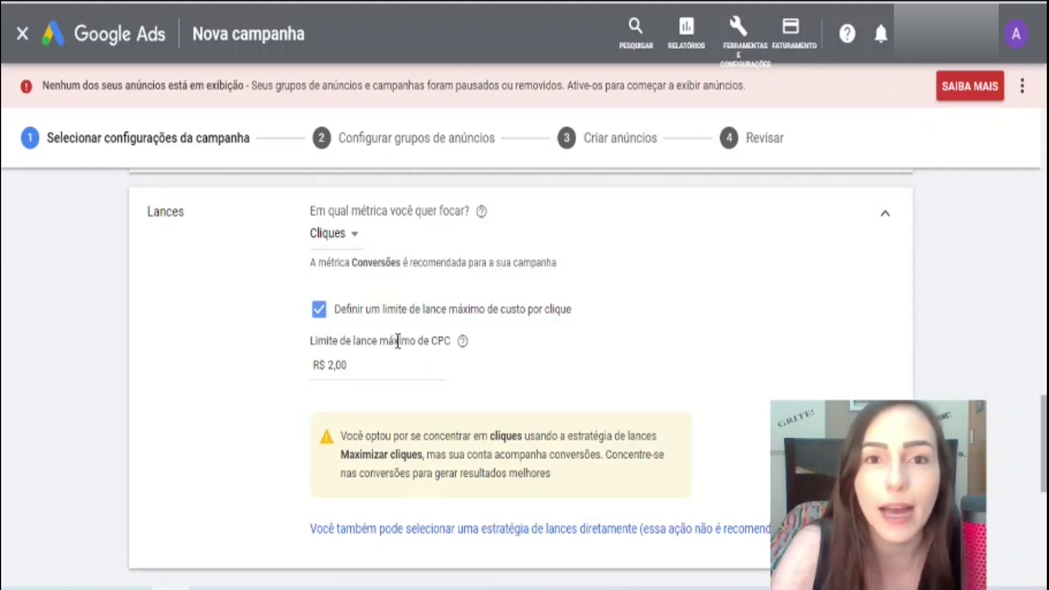
# - Leave the ad extensions empty, save the campaign settings and continue to the ad group setup
pyautogui.scroll(-3, 366, 389)
pyautogui.scroll(3, 363, 335)
pyautogui.scroll(-5, 290, 295)
pyautogui.scroll(-3, 290, 290)
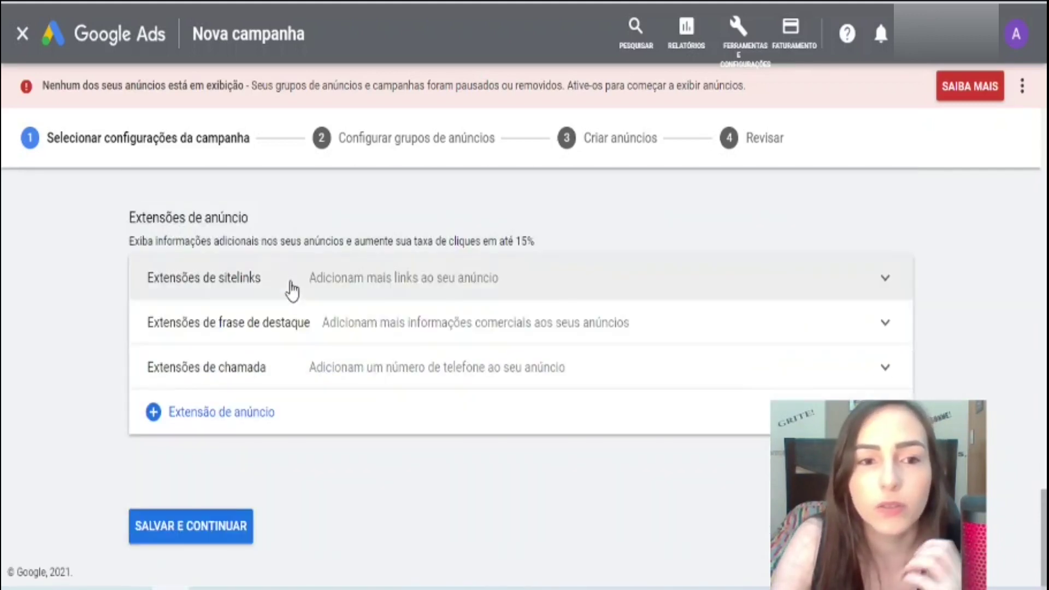
pyautogui.click(201, 534)
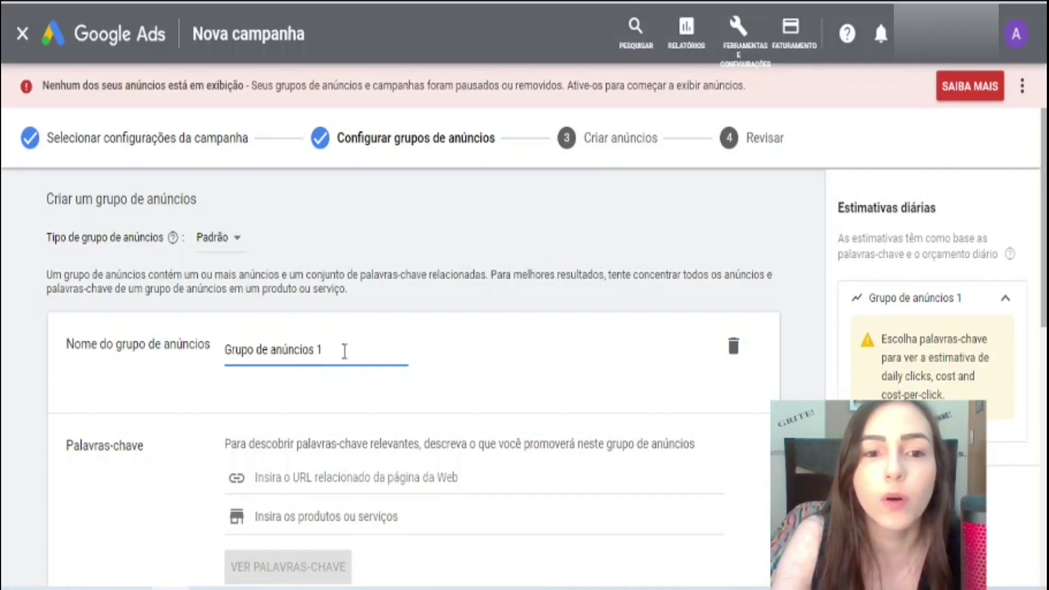
# - Extend the ad group's name to Grupo de anúncios 1 Nome Produto
pyautogui.write('Nome')
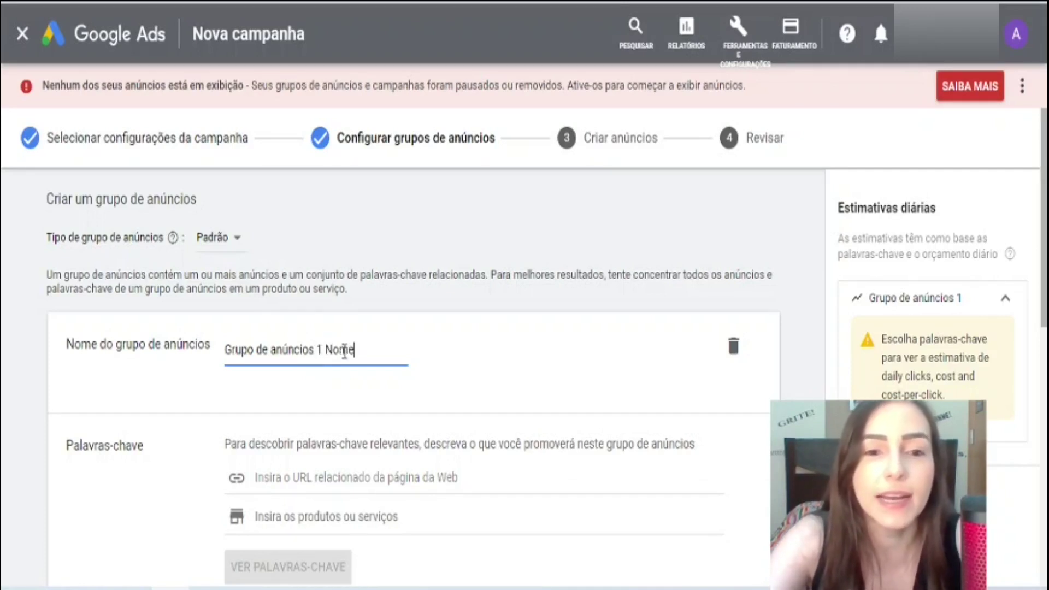
pyautogui.write(' Produto')
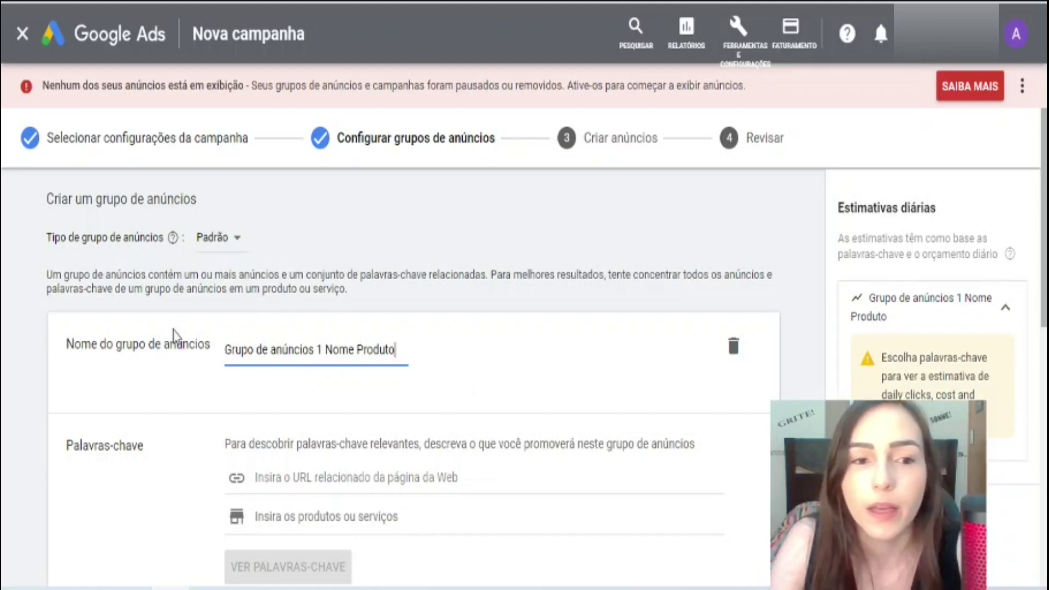
pyautogui.scroll(-2, 80, 333)
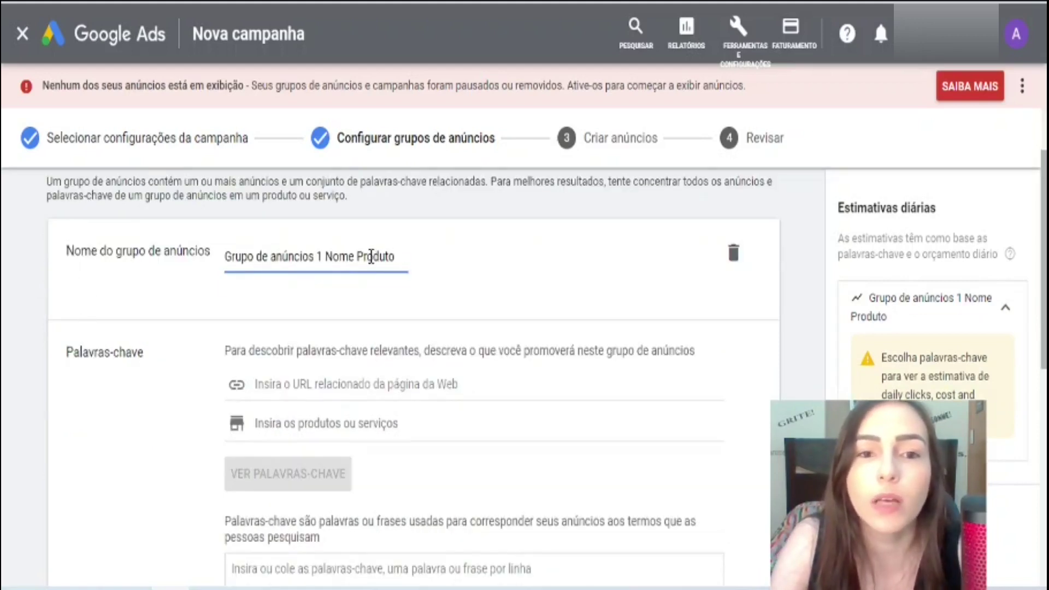
# - Add Método RPS as the ad group's keyword
pyautogui.moveTo(408, 255); pyautogui.dragTo(203, 253)
pyautogui.scroll(-2, 109, 290)
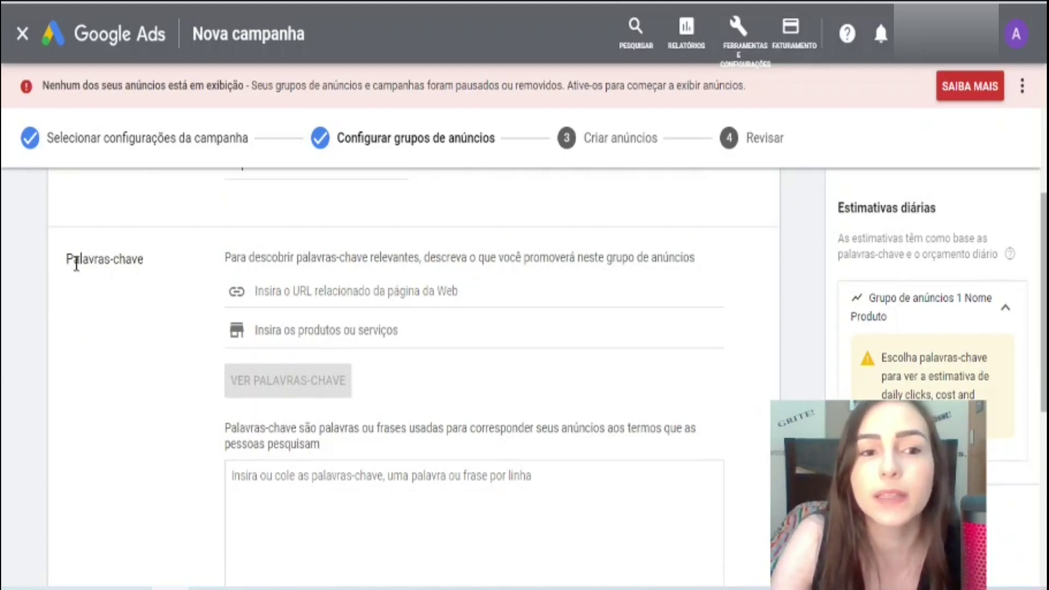
pyautogui.scroll(-4, 164, 301)
pyautogui.click(241, 295)
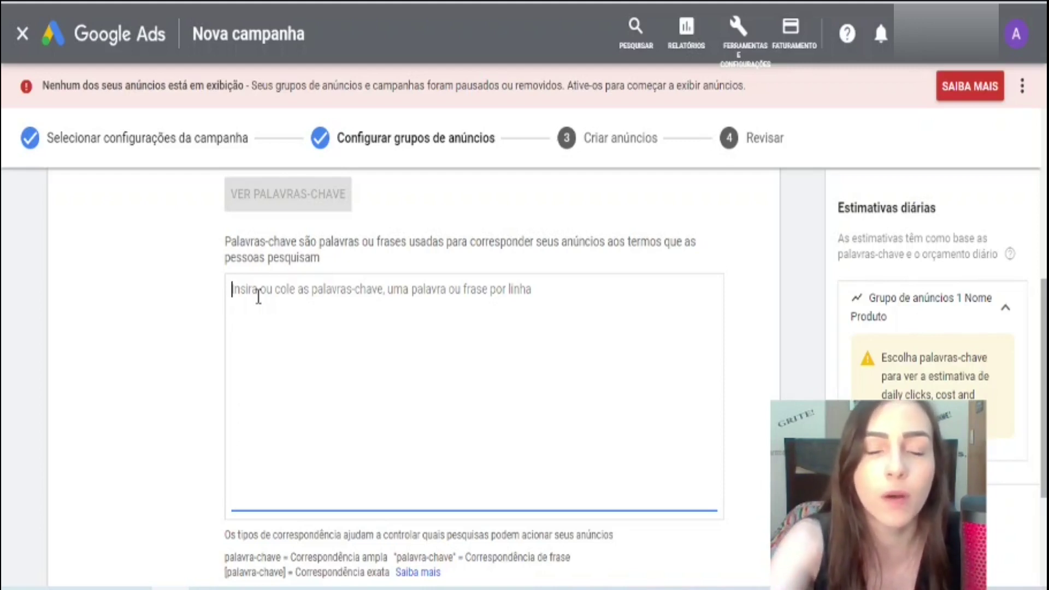
pyautogui.write('Método RPS')
pyautogui.scroll(-1, 258, 295)
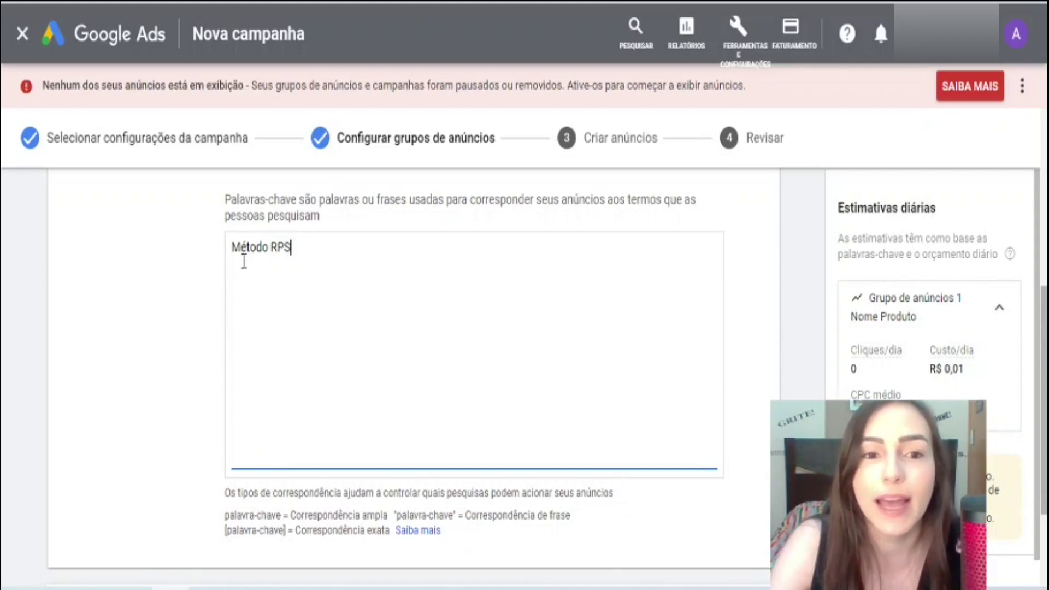
# - Enclose the Método RPS keyword in double quotation marks to make it a phrase match
pyautogui.moveTo(292, 250); pyautogui.dragTo(226, 251)
pyautogui.click(278, 261)
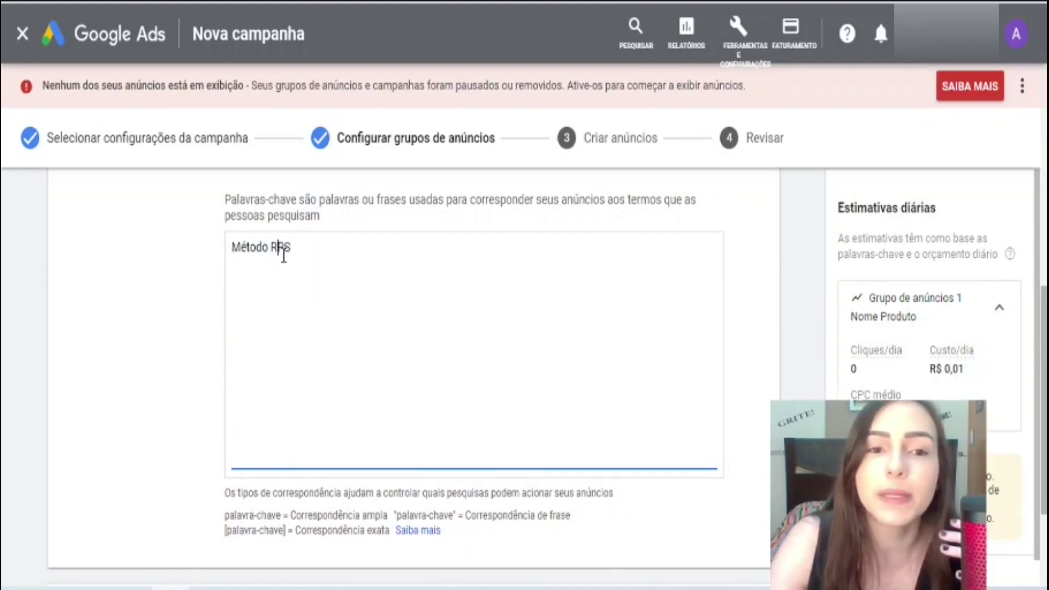
pyautogui.moveTo(291, 249); pyautogui.dragTo(229, 253)
pyautogui.click(281, 262)
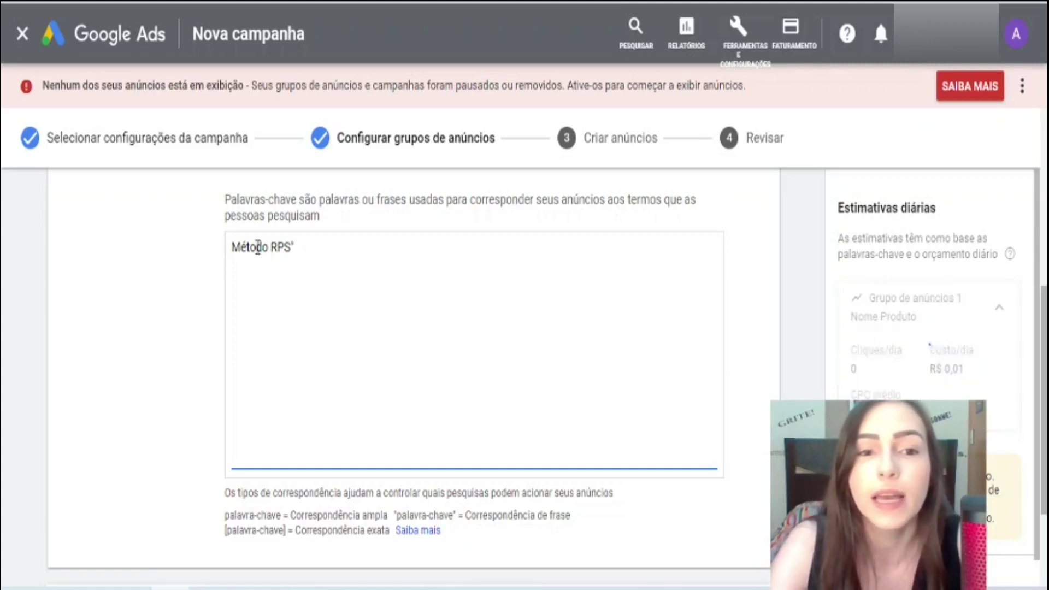
pyautogui.click(234, 247)
pyautogui.write('"')
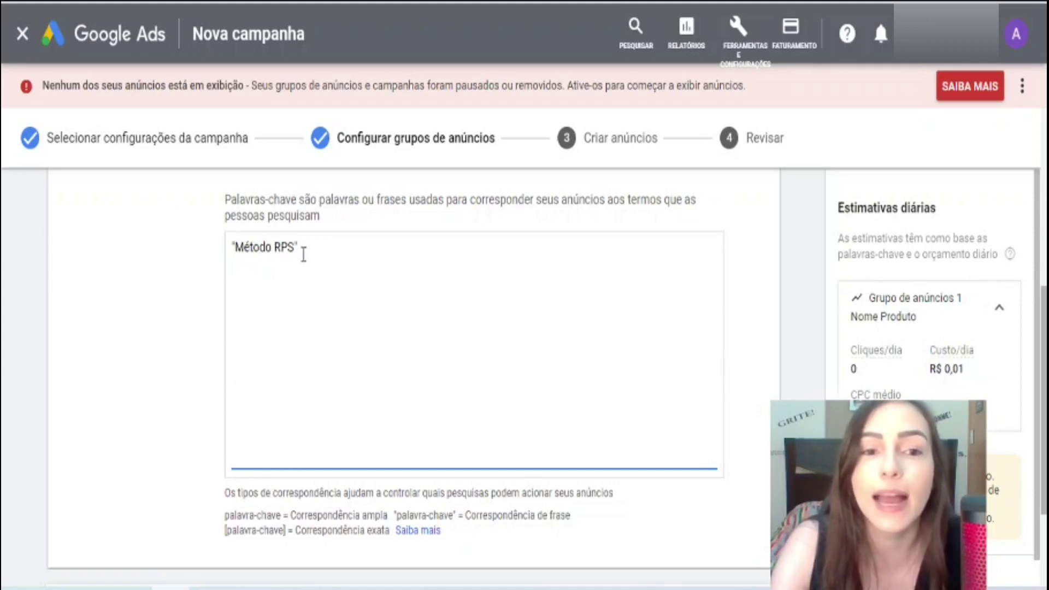
# - Save the ad group with its single phrase-match keyword and continue to ad creation
pyautogui.moveTo(298, 255); pyautogui.dragTo(224, 250)
pyautogui.click(266, 265)
pyautogui.moveTo(296, 247); pyautogui.dragTo(229, 250)
pyautogui.click(302, 247)
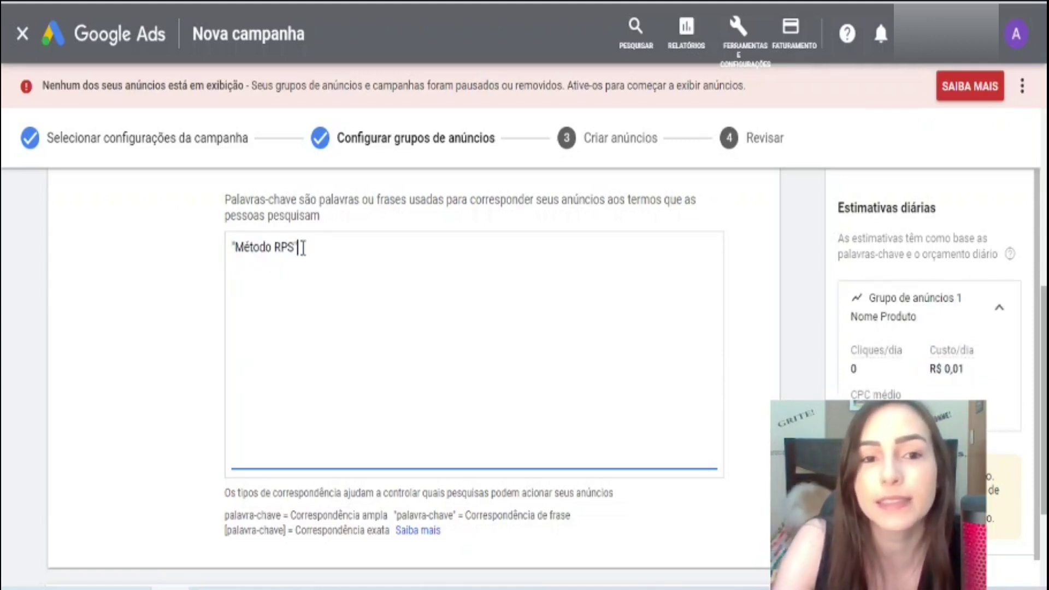
pyautogui.scroll(-3, 306, 246)
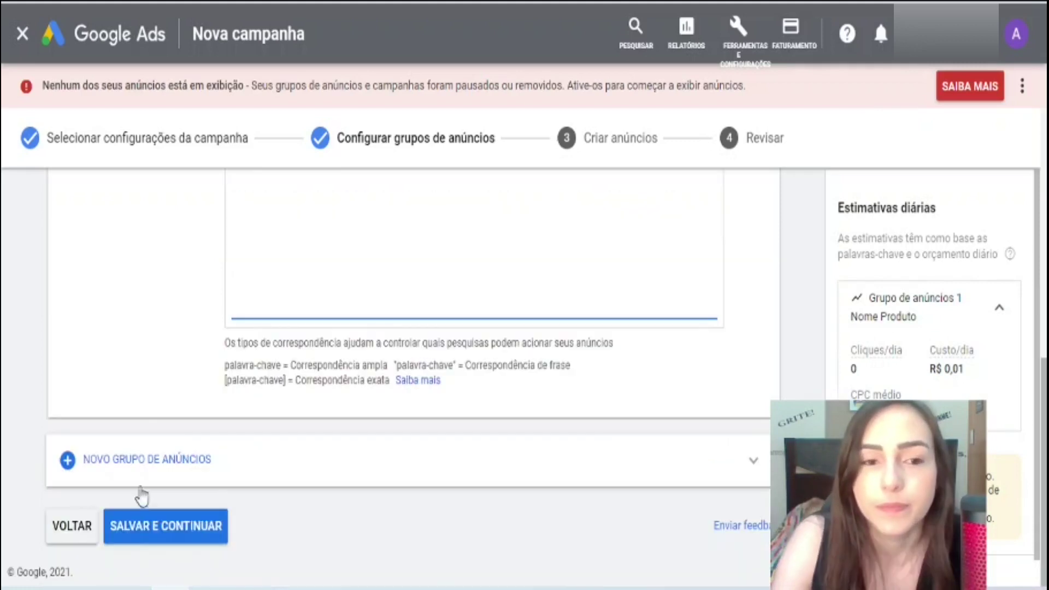
pyautogui.click(169, 539)
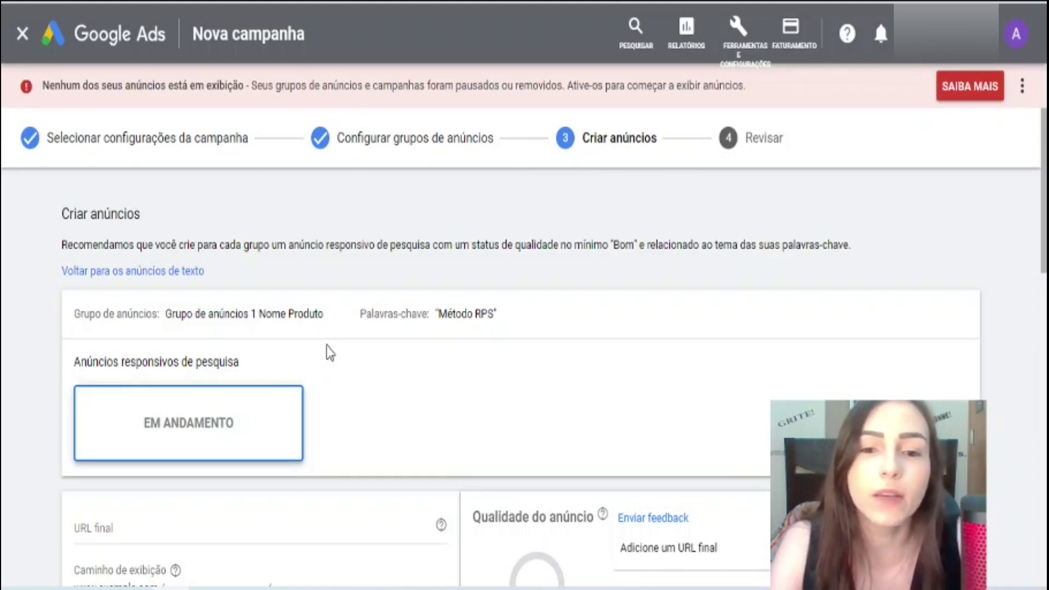
# - Change the ad format from responsive search ads back to text ads and accept the change
pyautogui.scroll(-5, 350, 307)
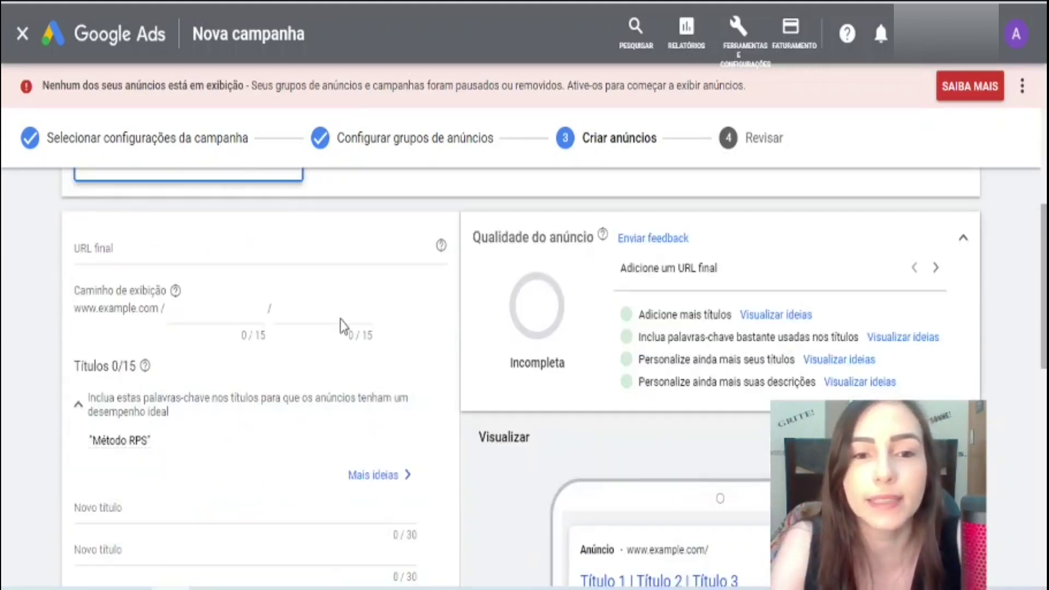
pyautogui.scroll(3, 344, 328)
pyautogui.scroll(2, 335, 345)
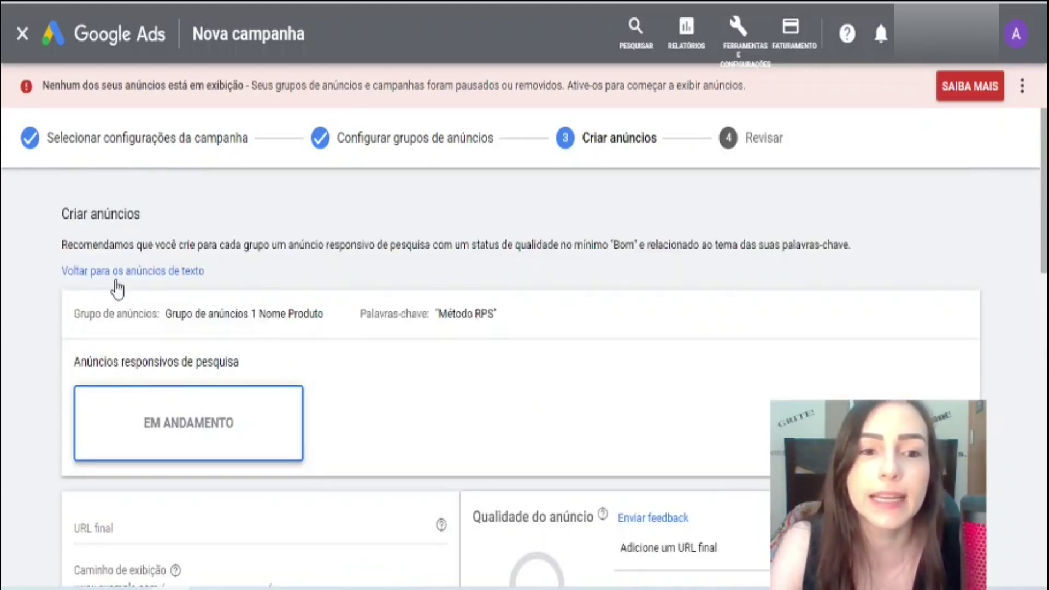
pyautogui.click(121, 316)
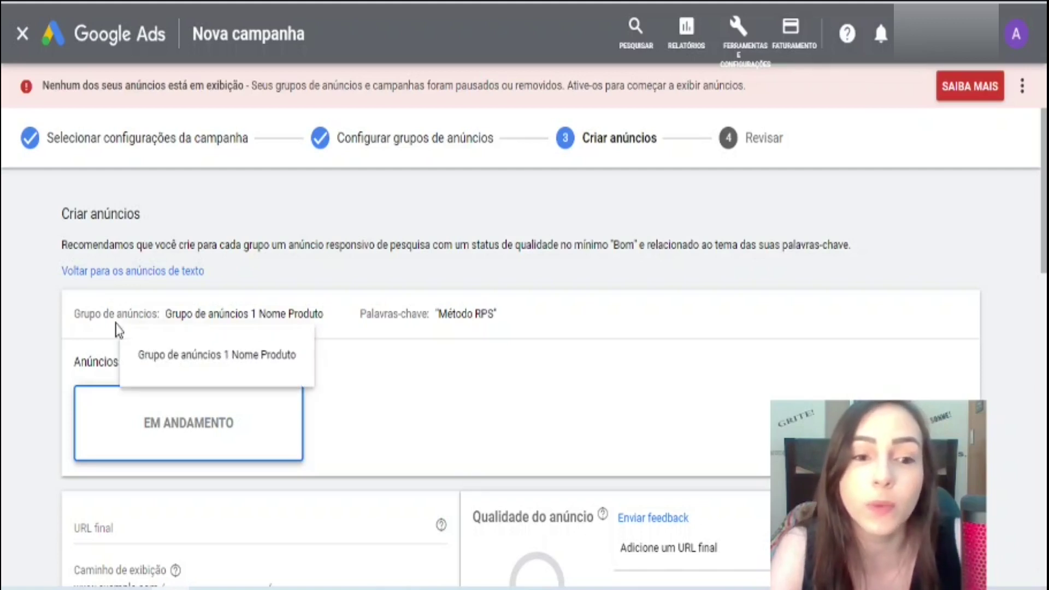
pyautogui.click(117, 331)
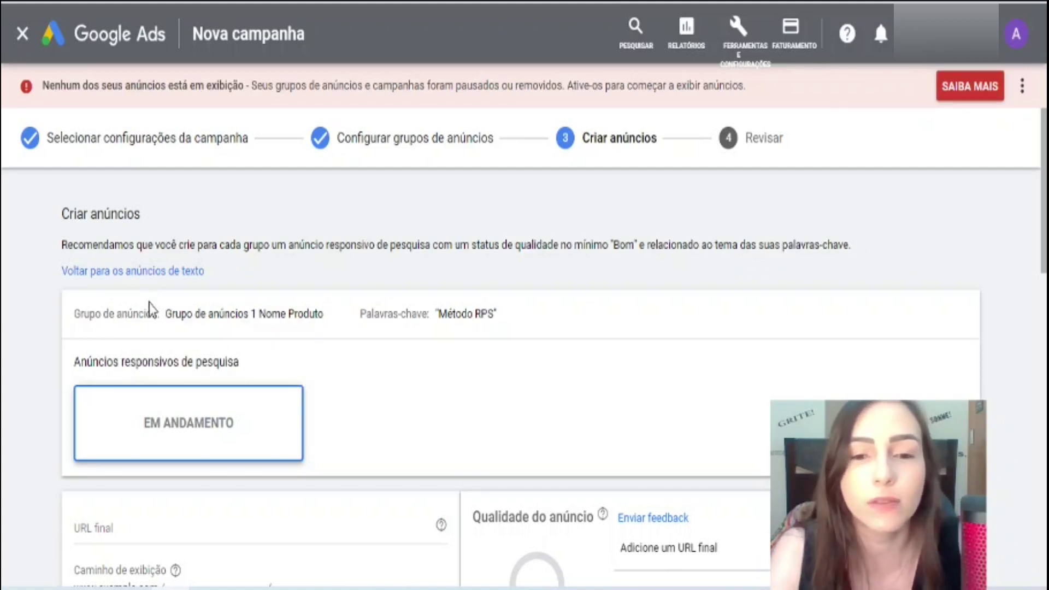
pyautogui.click(153, 324)
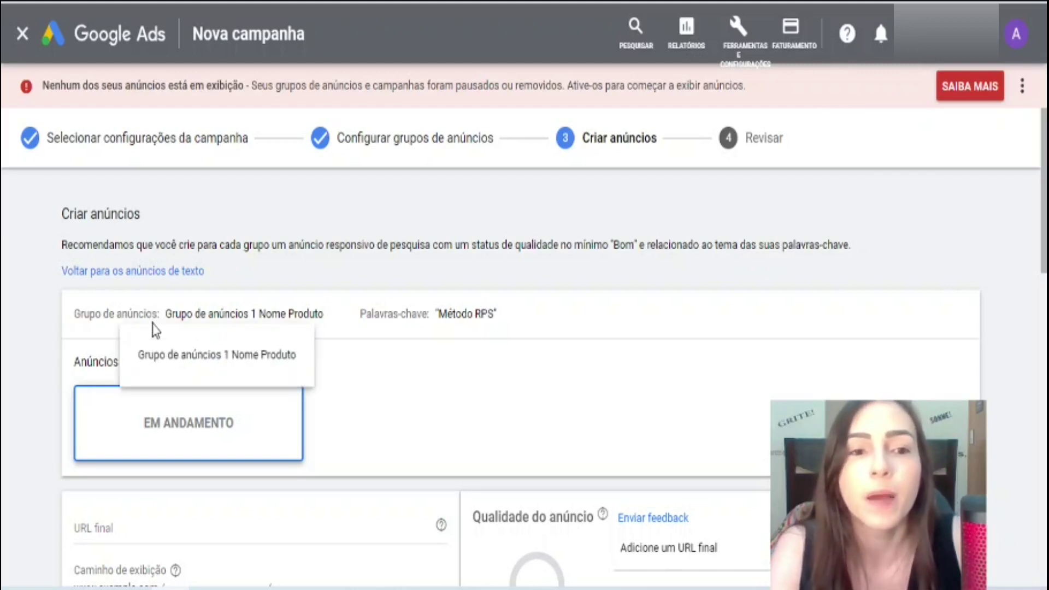
pyautogui.click(113, 298)
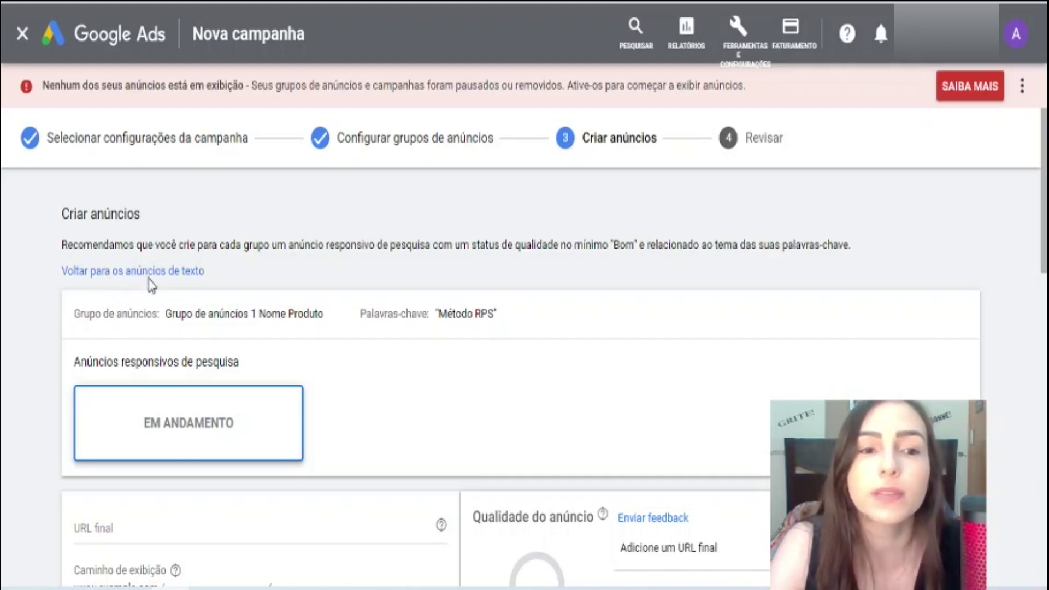
pyautogui.click(164, 271)
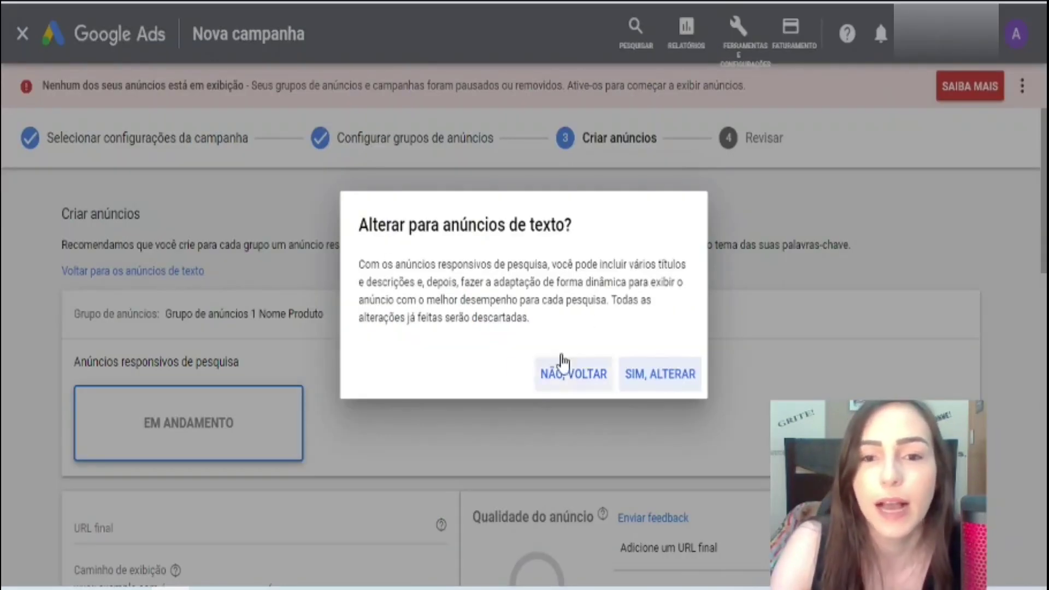
pyautogui.click(665, 377)
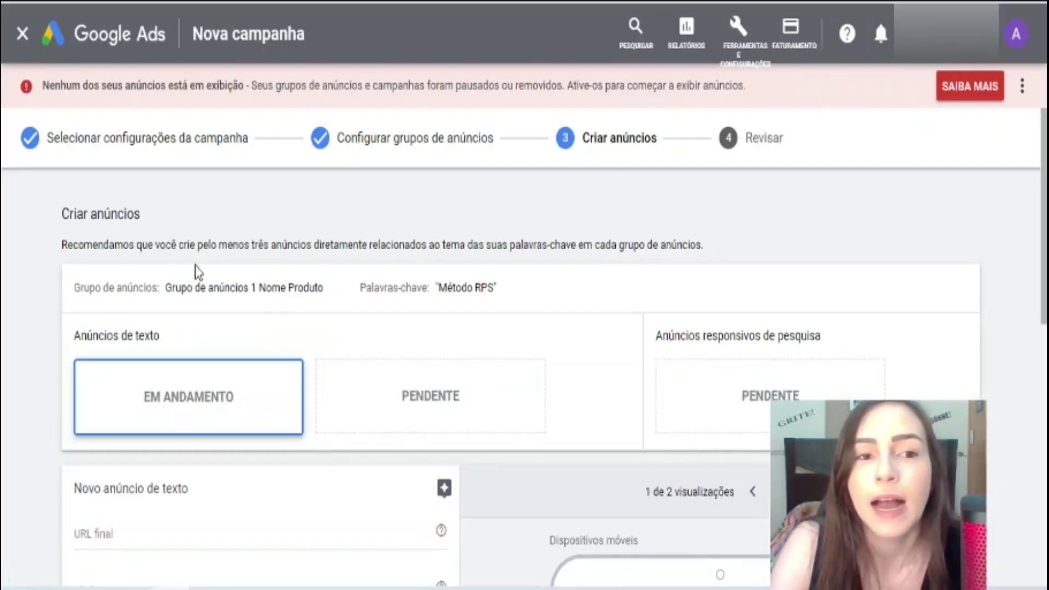
# - Go to the new text ad's form and activate its URL final field
pyautogui.scroll(-2, 325, 365)
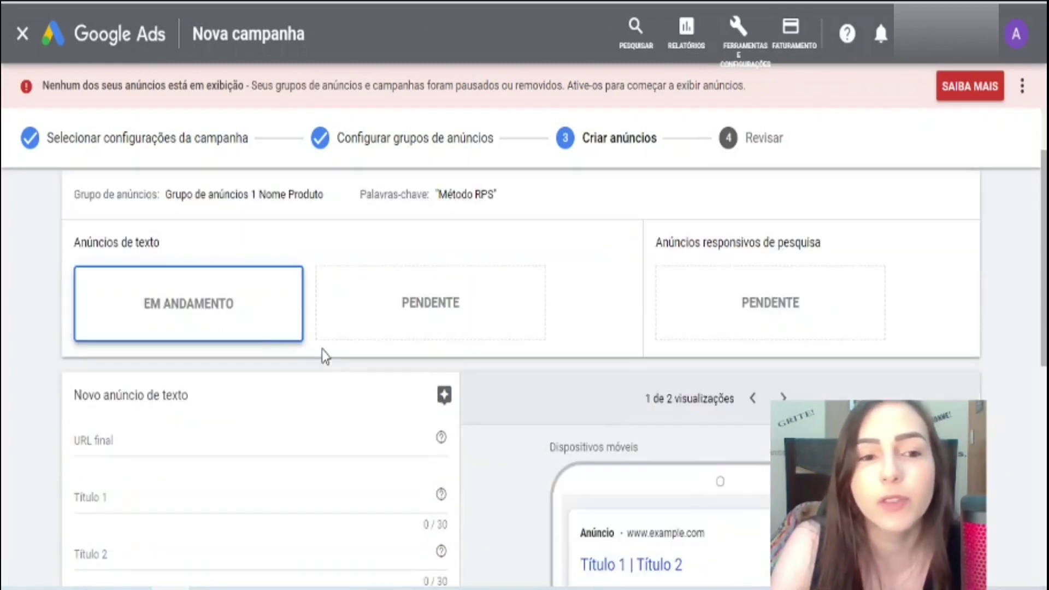
pyautogui.scroll(-2, 260, 353)
pyautogui.scroll(-2, 257, 359)
pyautogui.scroll(2, 248, 374)
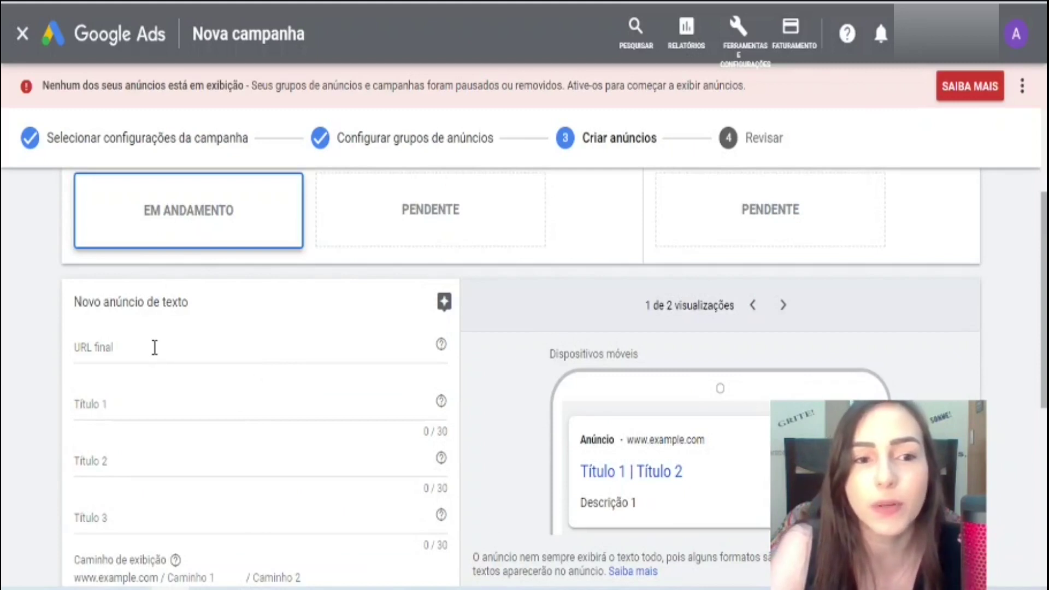
pyautogui.scroll(-2, 155, 350)
pyautogui.click(86, 254)
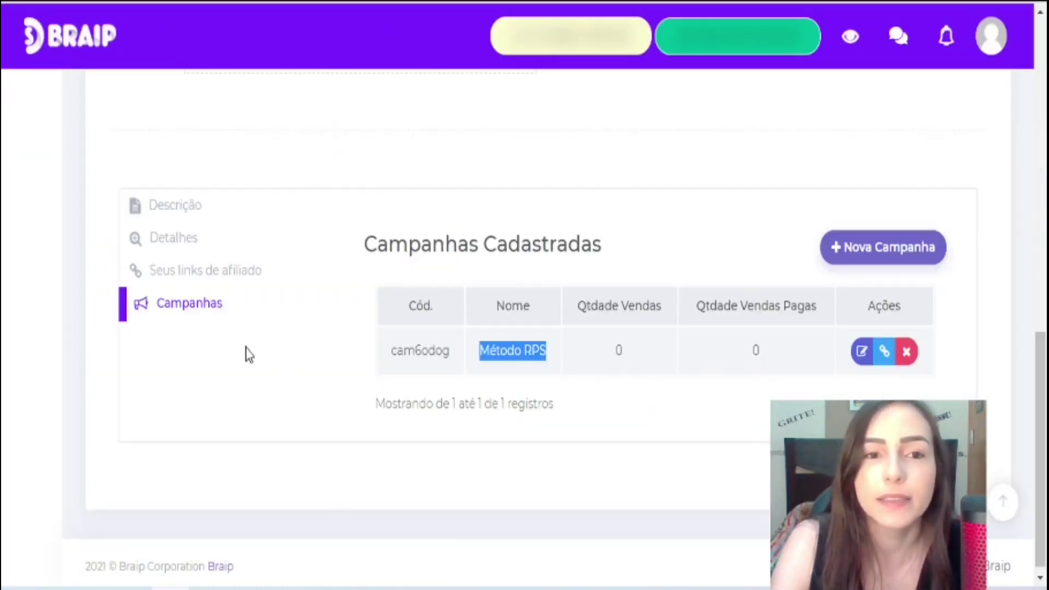
# - Switch to Braip, open the Método RPS campaign's links and copy the general URL da campanha
pyautogui.click(376, 218)
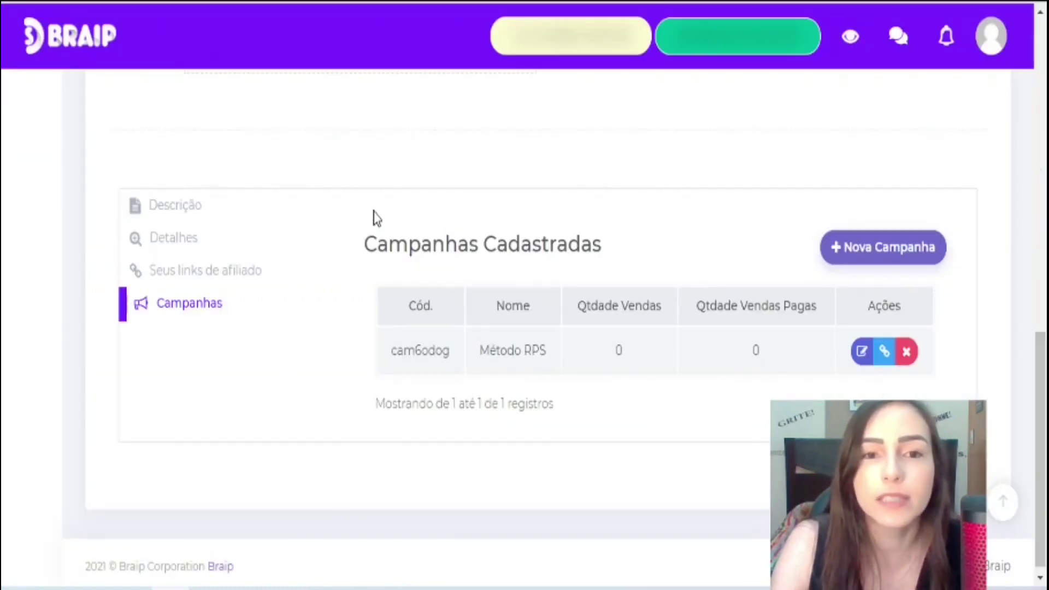
pyautogui.scroll(2, 311, 215)
pyautogui.scroll(-2, 300, 302)
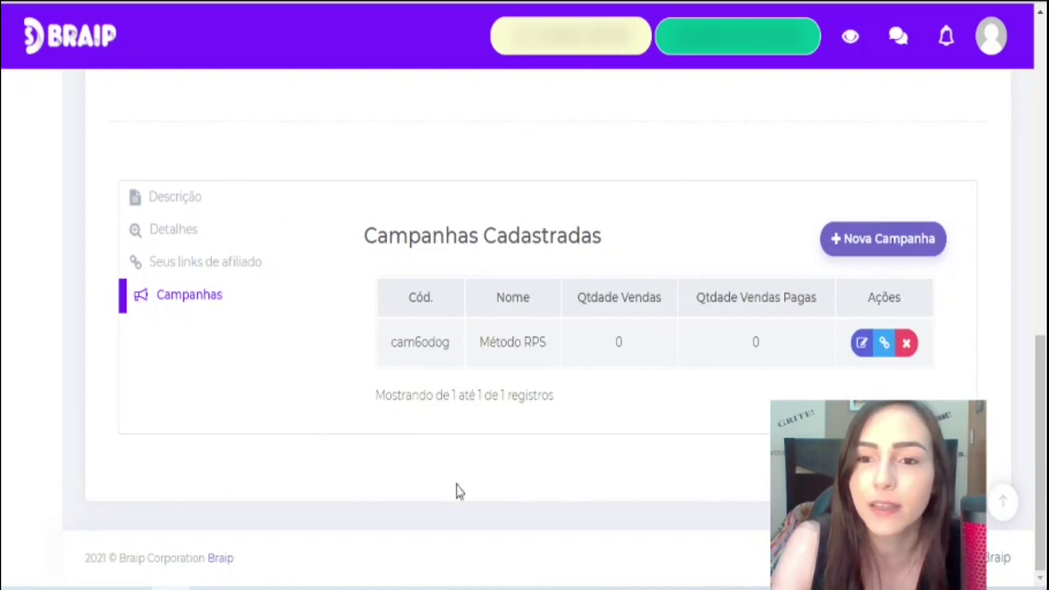
pyautogui.click(883, 344)
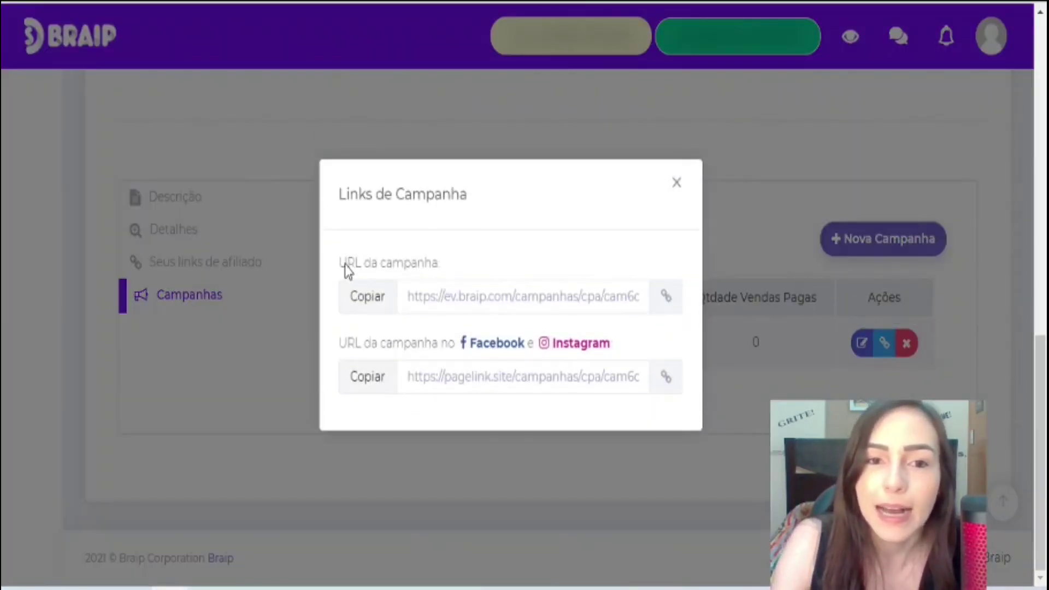
pyautogui.moveTo(340, 264); pyautogui.dragTo(442, 271)
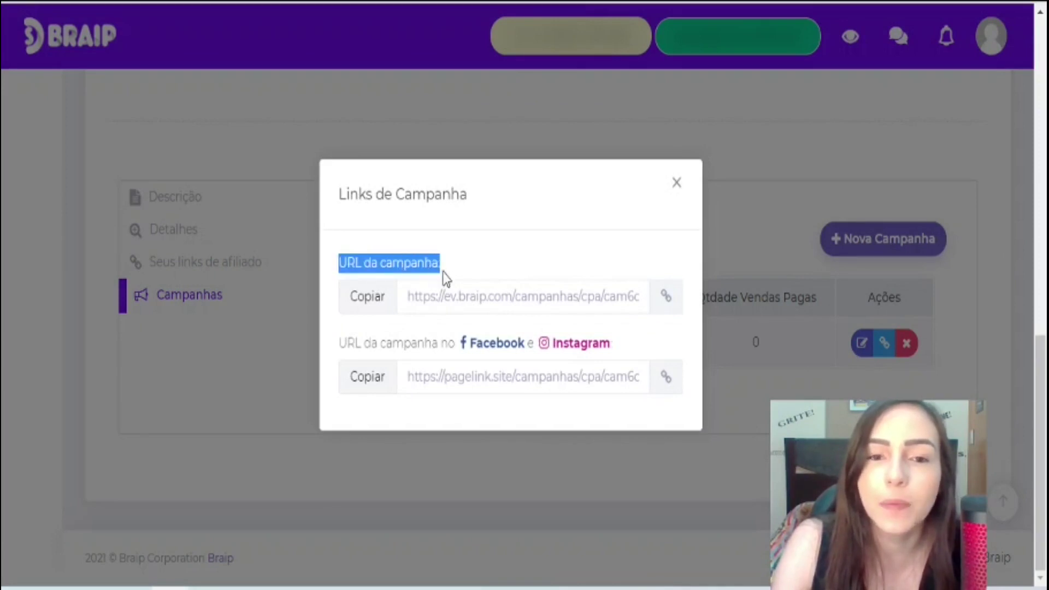
pyautogui.click(379, 307)
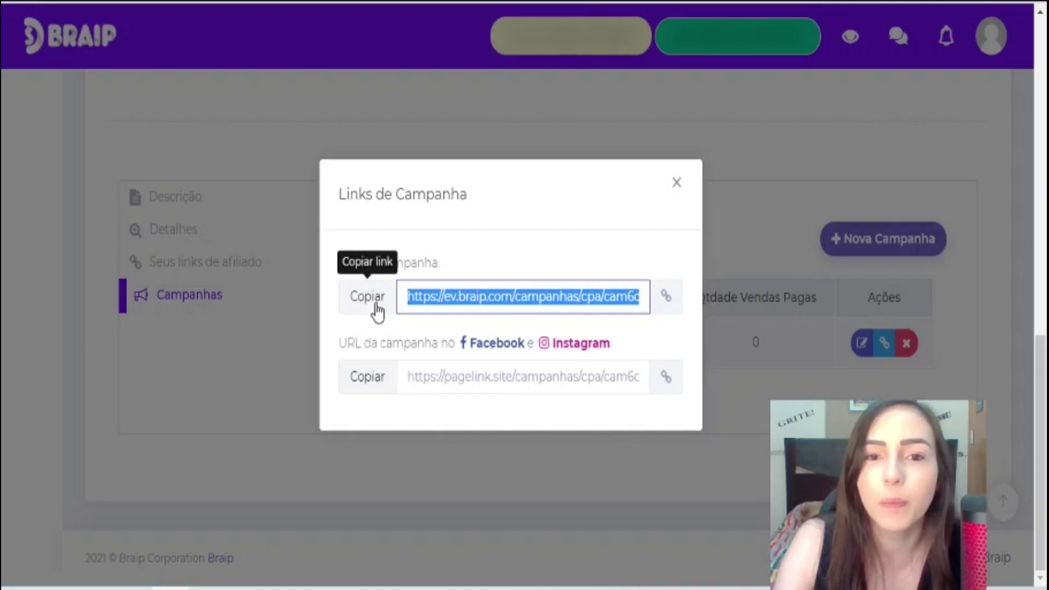
# - Open the copied campaign link in a new browser tab and look over the product's sales page
pyautogui.click(622, 2)
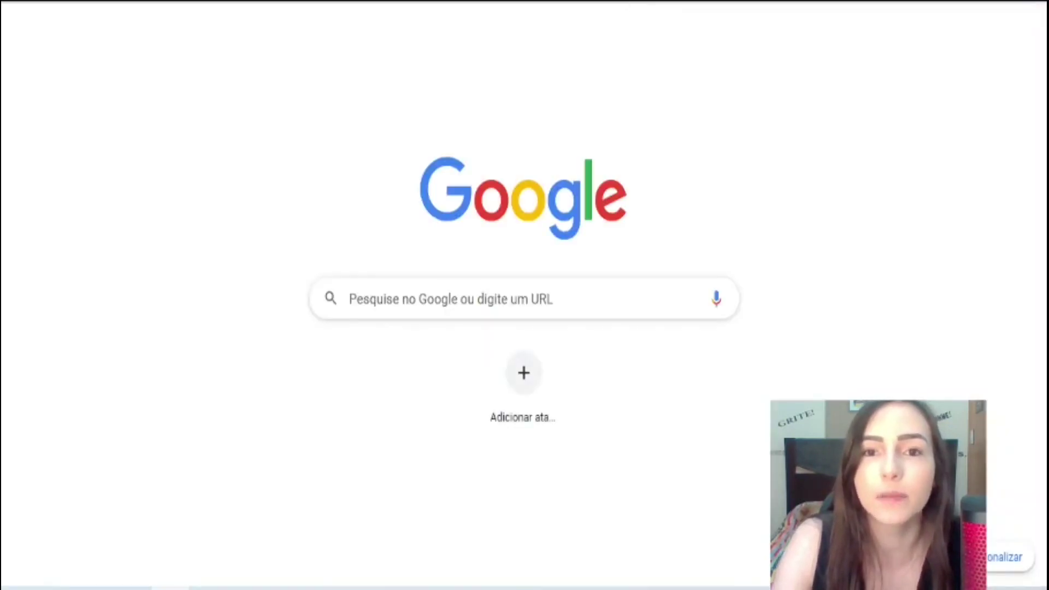
pyautogui.click(391, 300)
pyautogui.hotkey('ctrl', 'v')
pyautogui.press('Return')
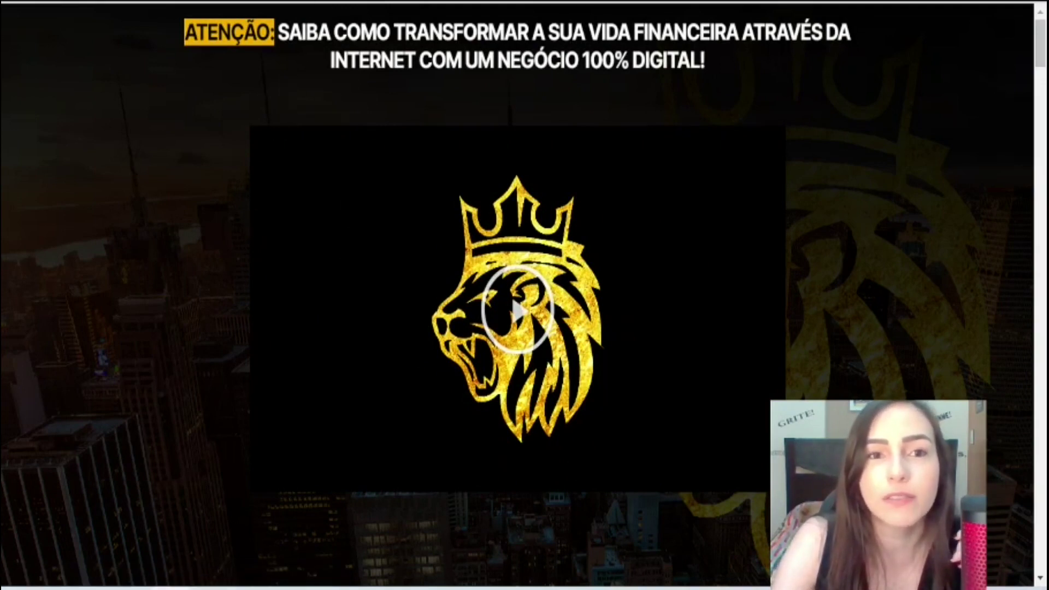
pyautogui.scroll(-15, 613, 370)
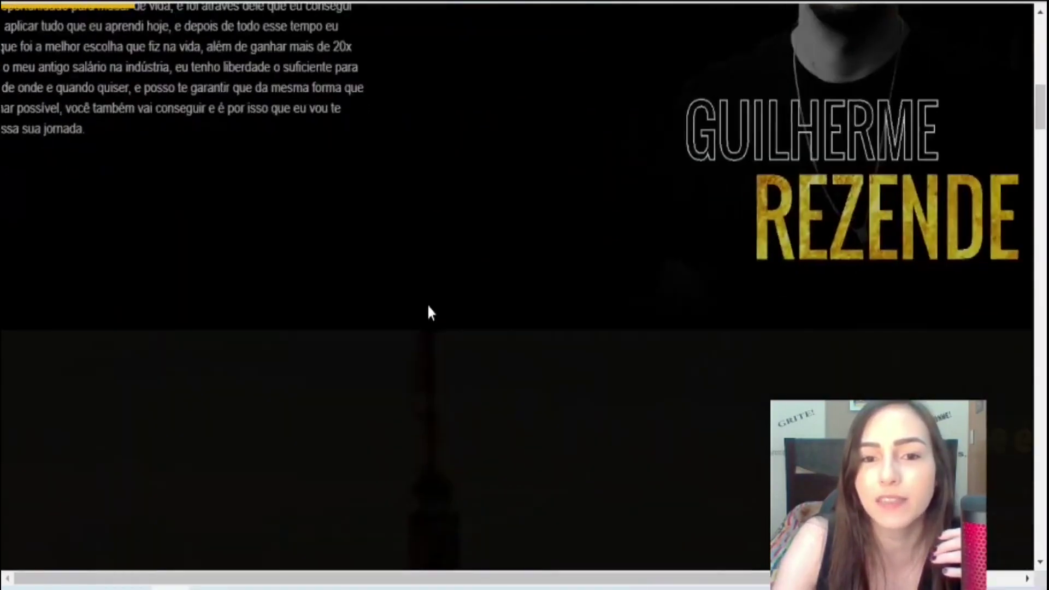
pyautogui.scroll(15, 429, 312)
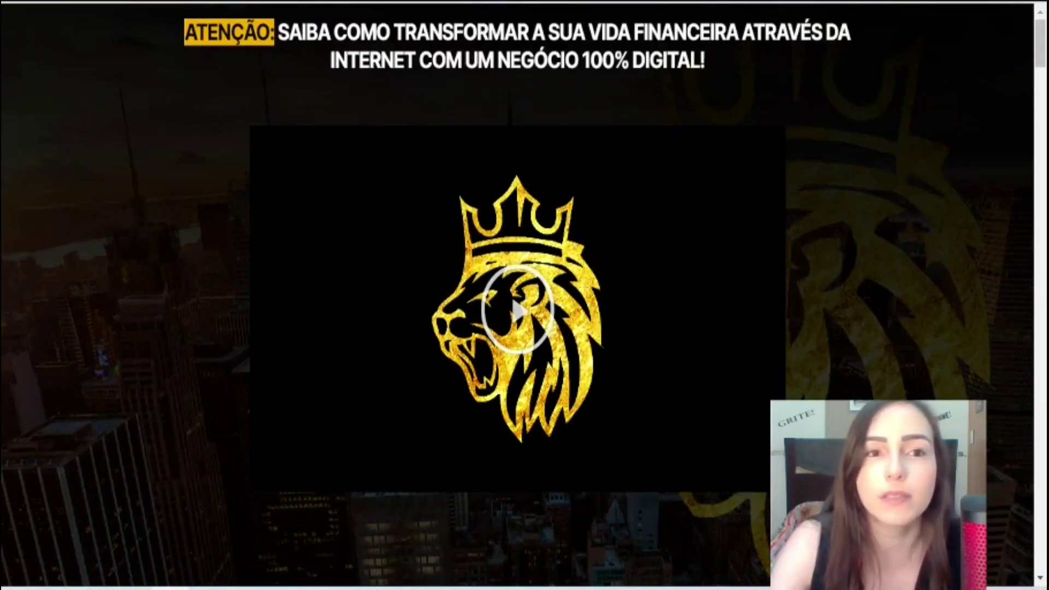
# - Back in Google Ads, enter the metodoricoparasempre.com.br affiliate page address as the final URL and Método RPS as Título 1
pyautogui.click(91, 261)
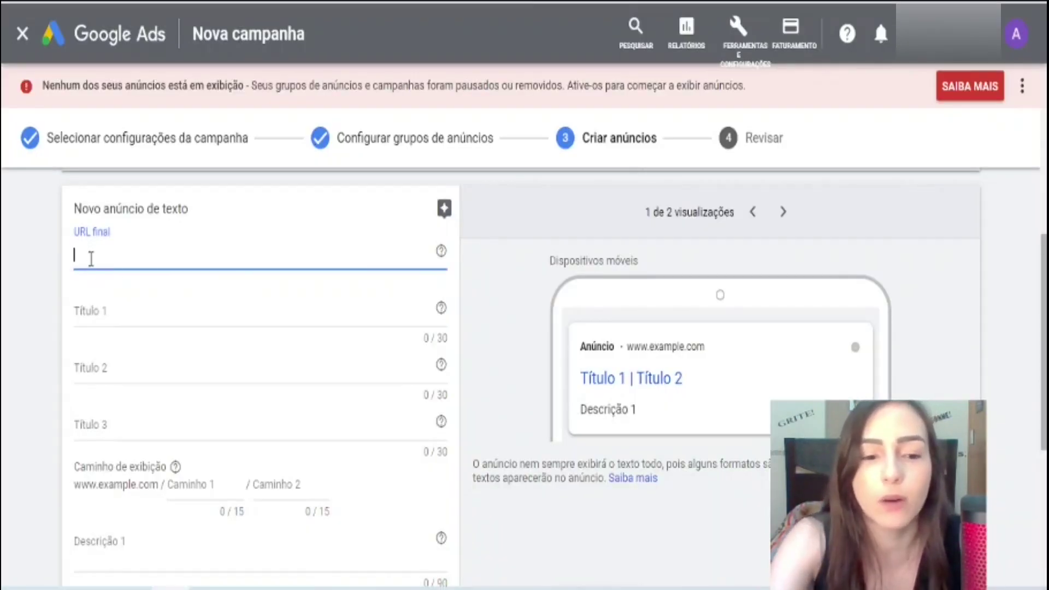
pyautogui.write('https://metodoricoparasempre.com.br/?pv=pro03eg5&af=afizz95en')
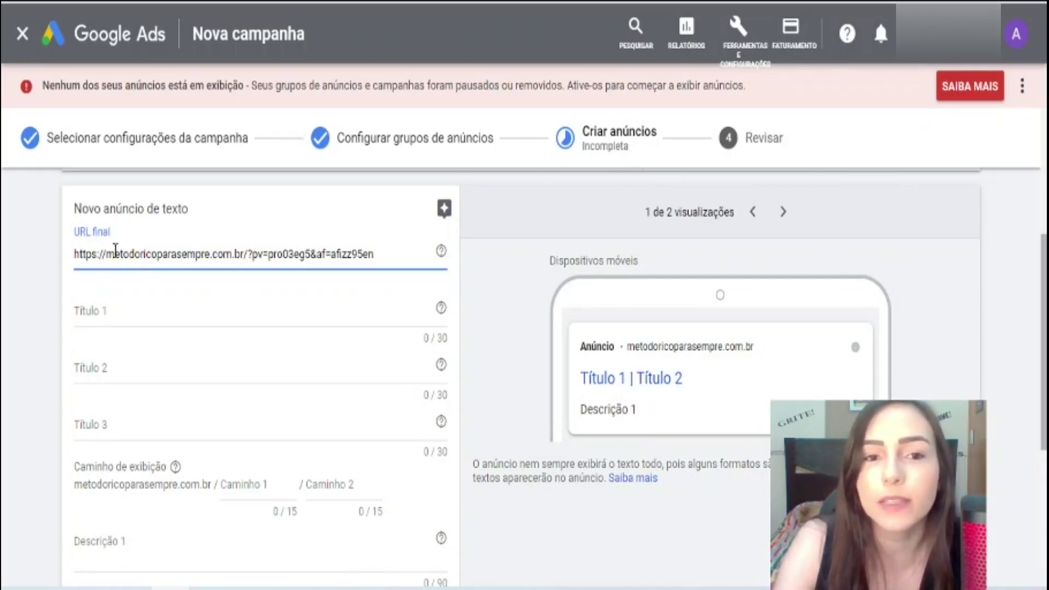
pyautogui.click(200, 306)
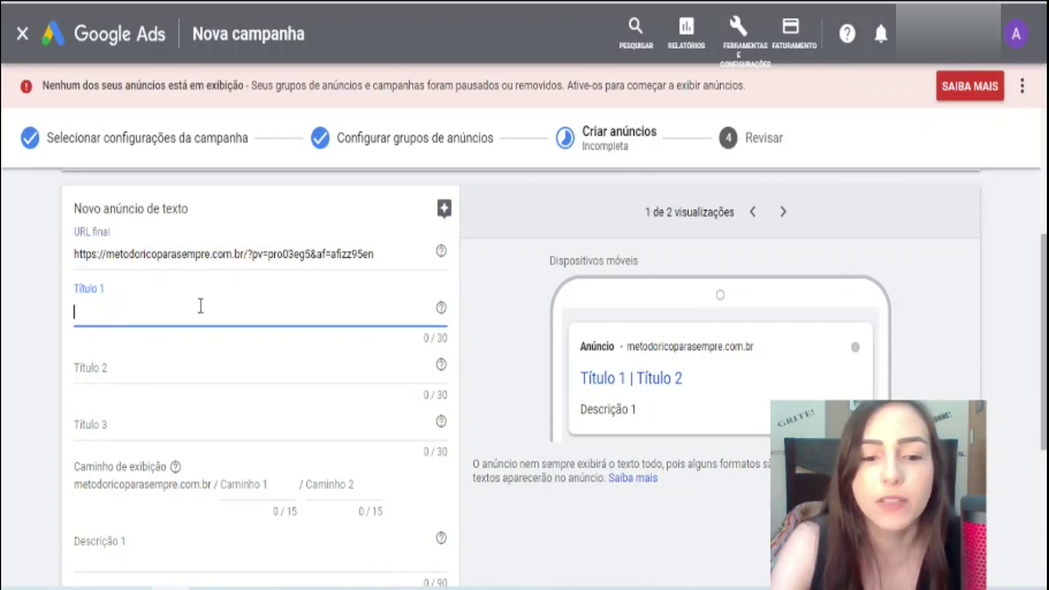
pyautogui.write('M')
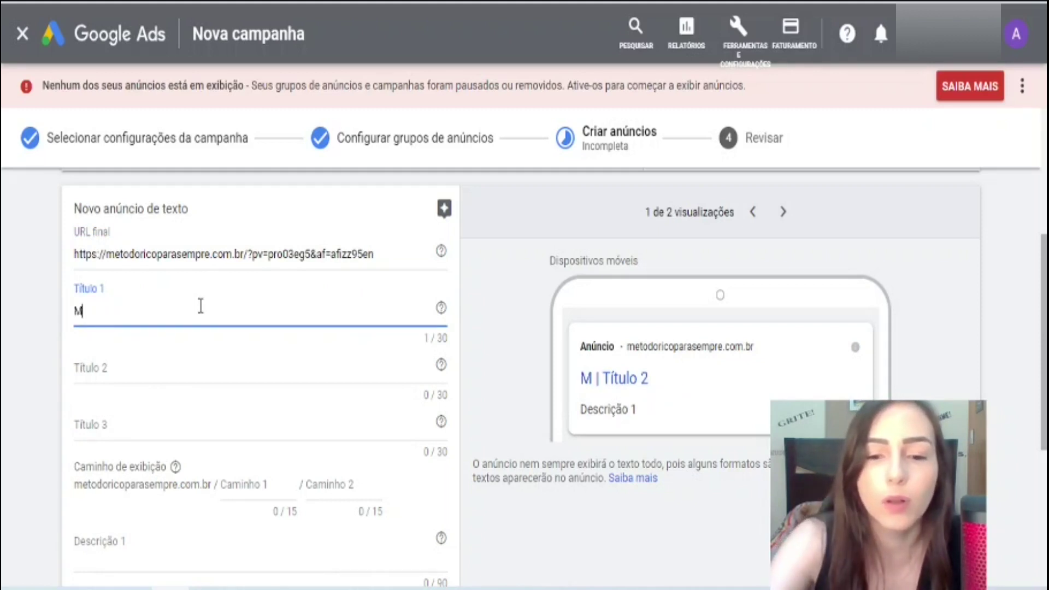
pyautogui.write('étodo RPS')
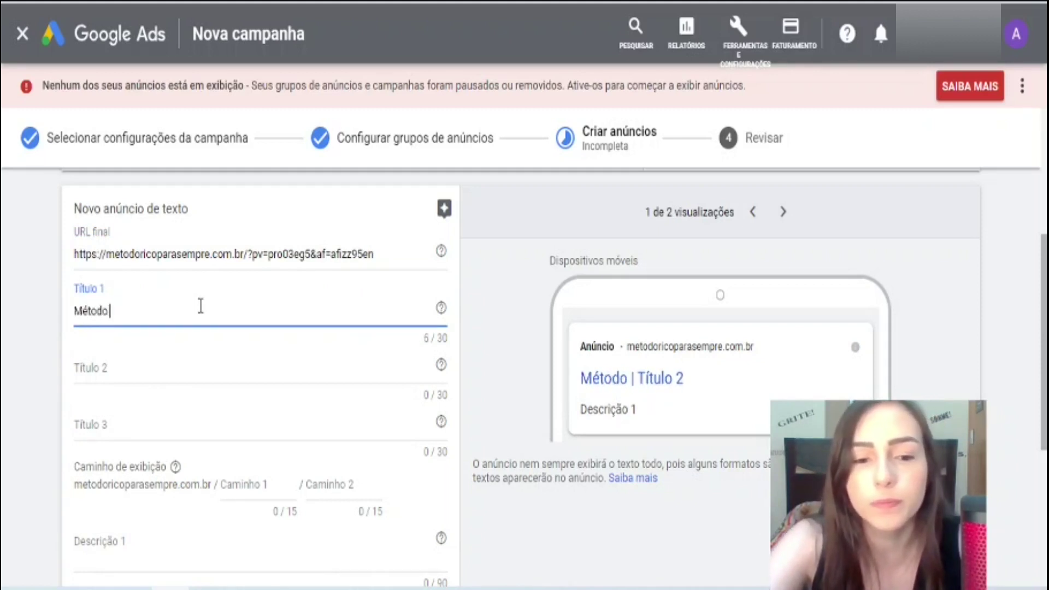
# - Set the ad's Título 2 to "Faça a sua inscrição agora" and Título 3 to "Hoje por 12X DE R$ 19,19"
pyautogui.click(109, 372)
pyautogui.write('Faça')
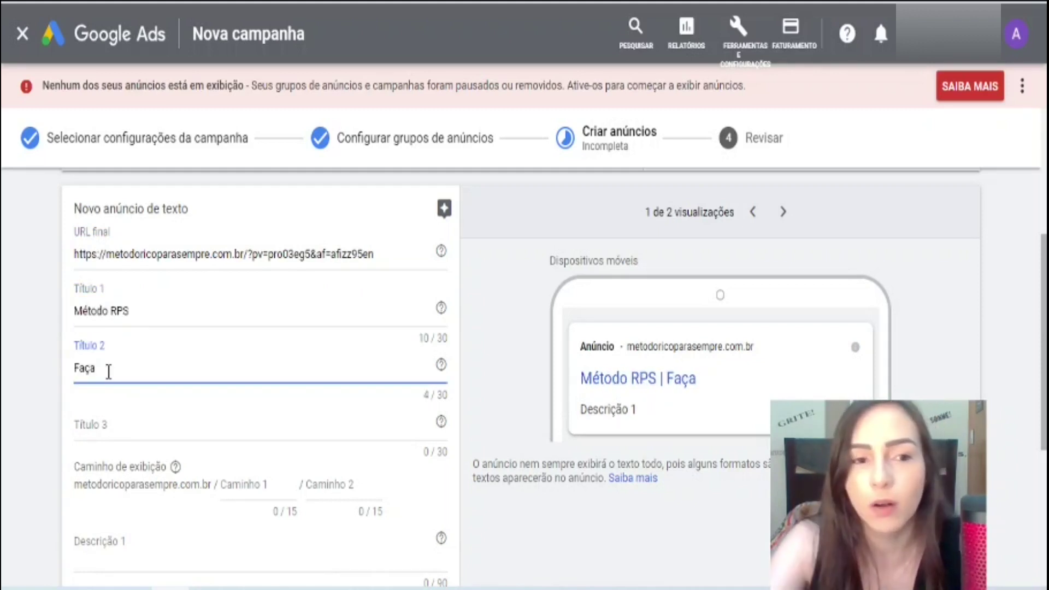
pyautogui.write(' a sua inscrição agora')
pyautogui.click(104, 427)
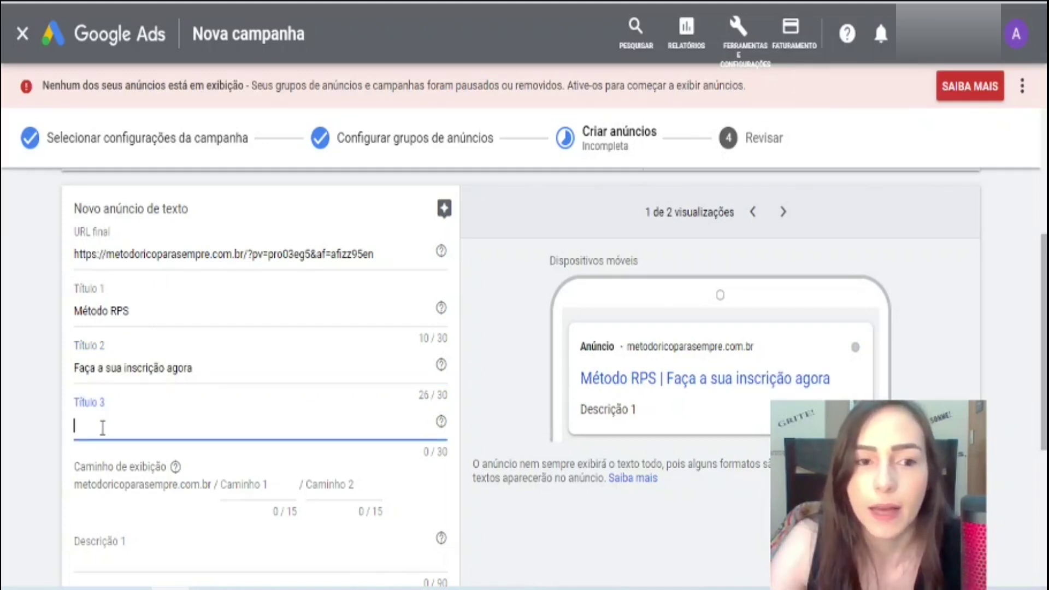
pyautogui.write('12X DE R$19,19')
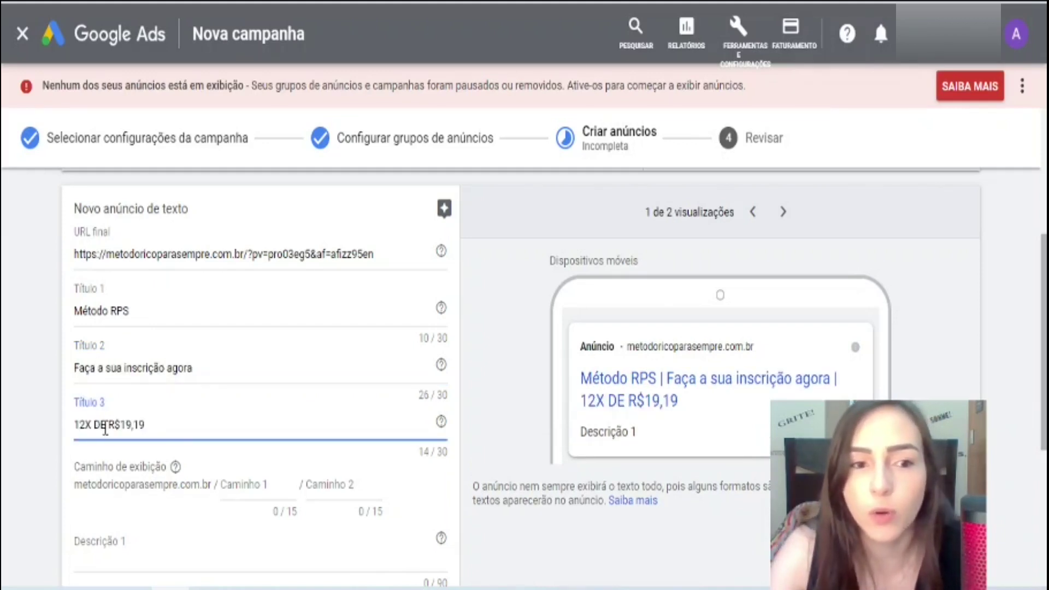
pyautogui.click(75, 426)
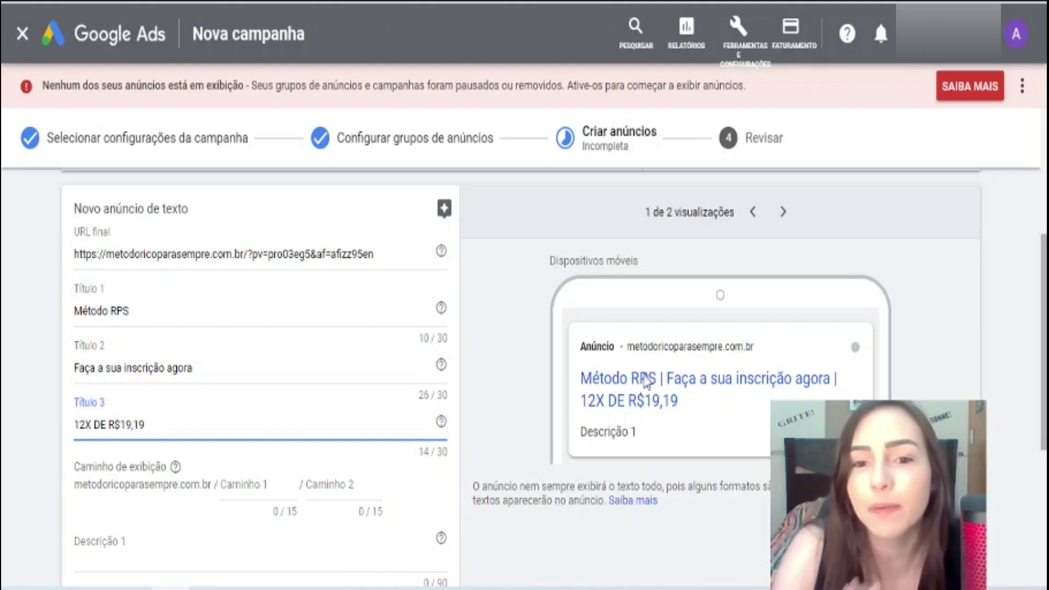
pyautogui.click(80, 424)
pyautogui.write('H')
pyautogui.press('BackSpace')
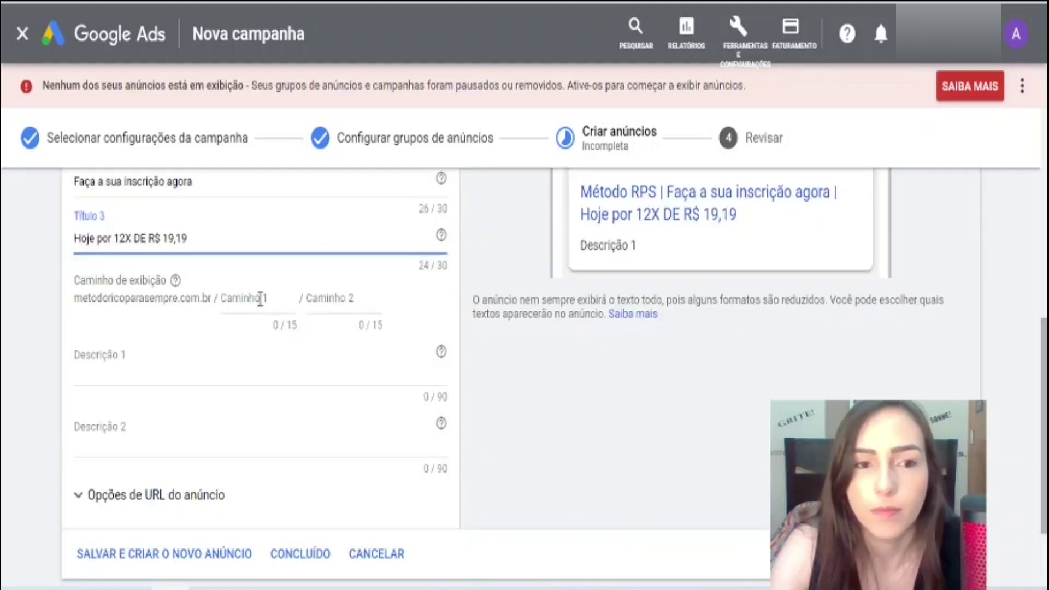
# - Set the ad's display path to inscreva-se as Caminho 1 and metodo-rps as Caminho 2
pyautogui.click(260, 298)
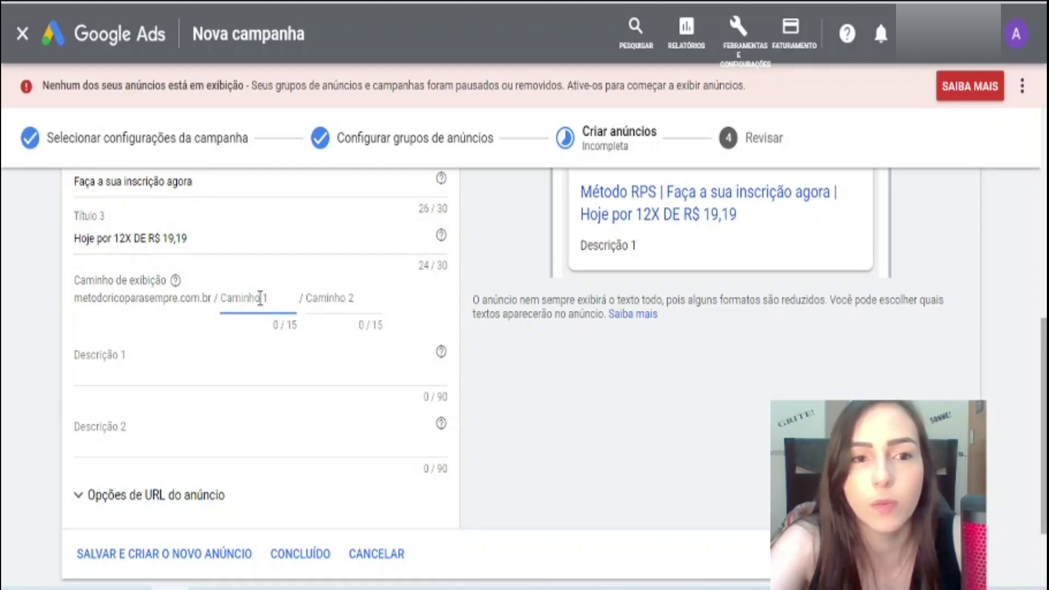
pyautogui.write('inscreva-se')
pyautogui.click(347, 298)
pyautogui.write('m')
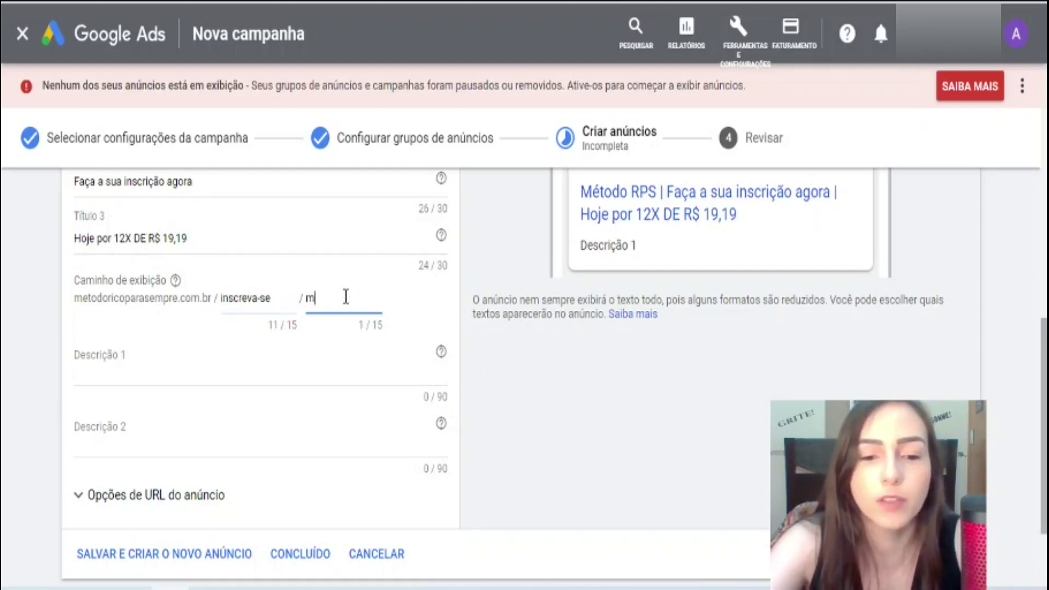
pyautogui.write('etodo-rps')
# - Write Descrição 1 on transforming finances through the internet, and Descrição 2 with exclusive bonuses, 7-day guarantee and the R$297,00 por apenas 12X de R$19,19 promotion
pyautogui.click(157, 373)
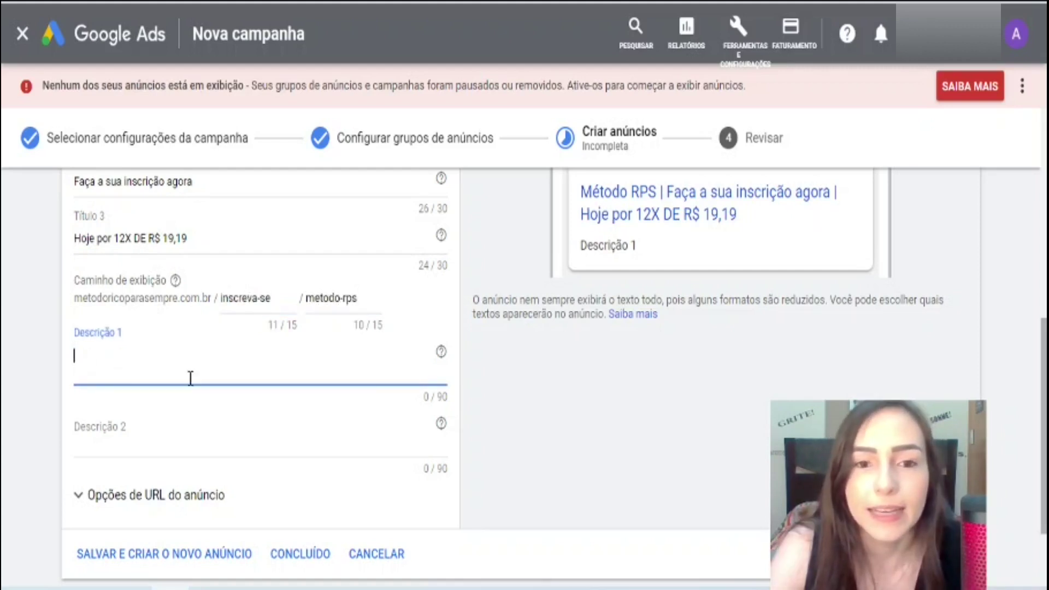
pyautogui.click(448, 391)
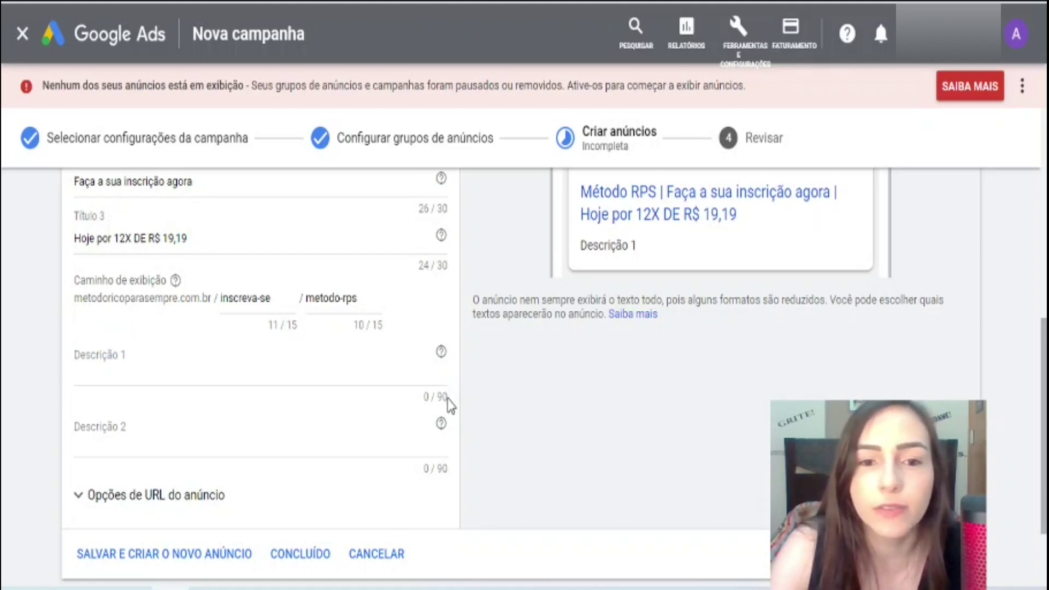
pyautogui.click(322, 449)
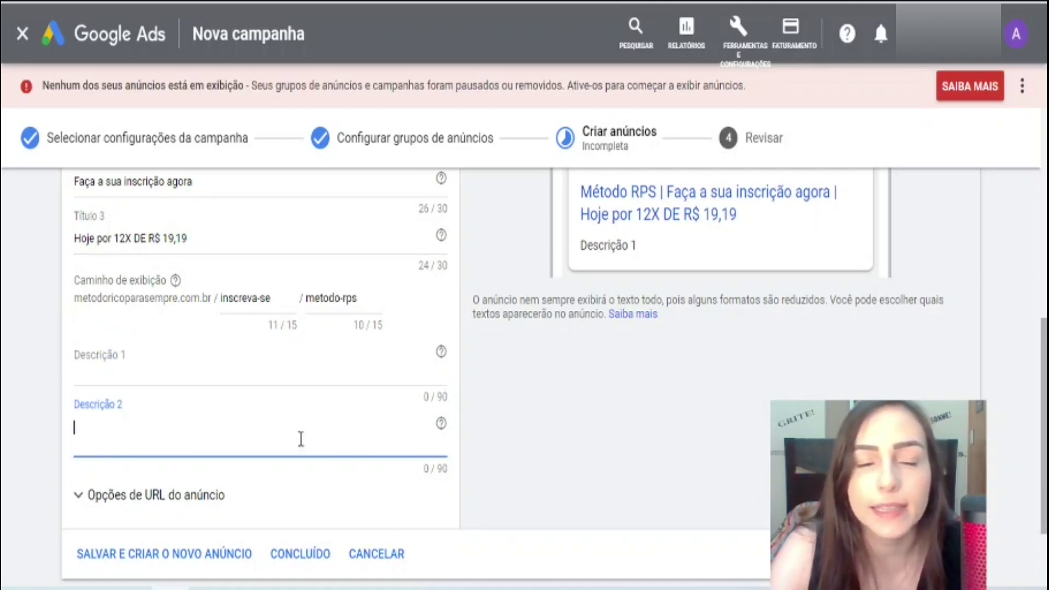
pyautogui.click(208, 367)
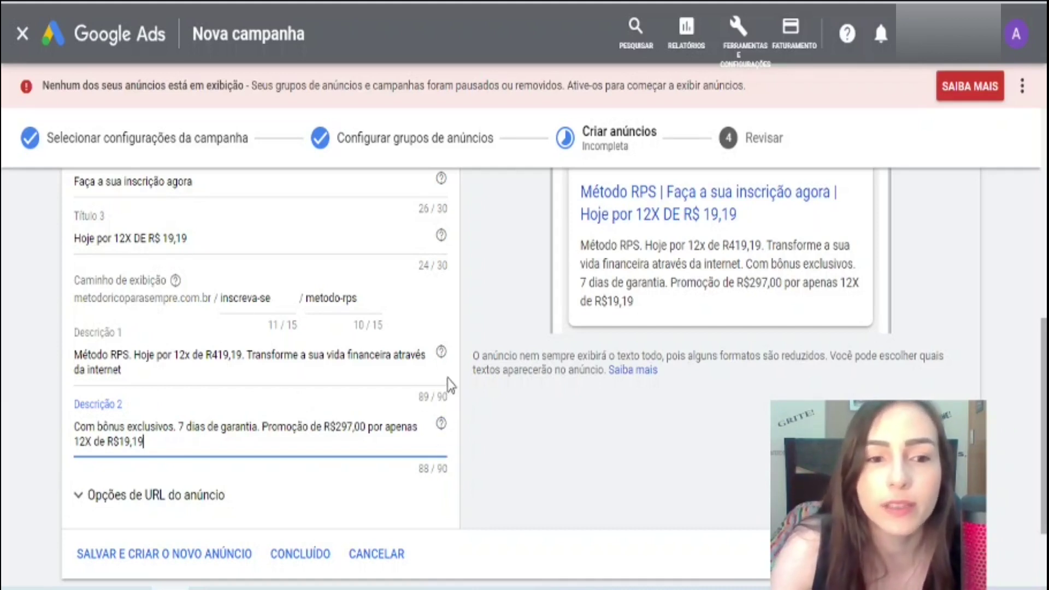
# - Expand the ad's URL options and activate the Modelo de acompanhamento field
pyautogui.scroll(-2, 273, 428)
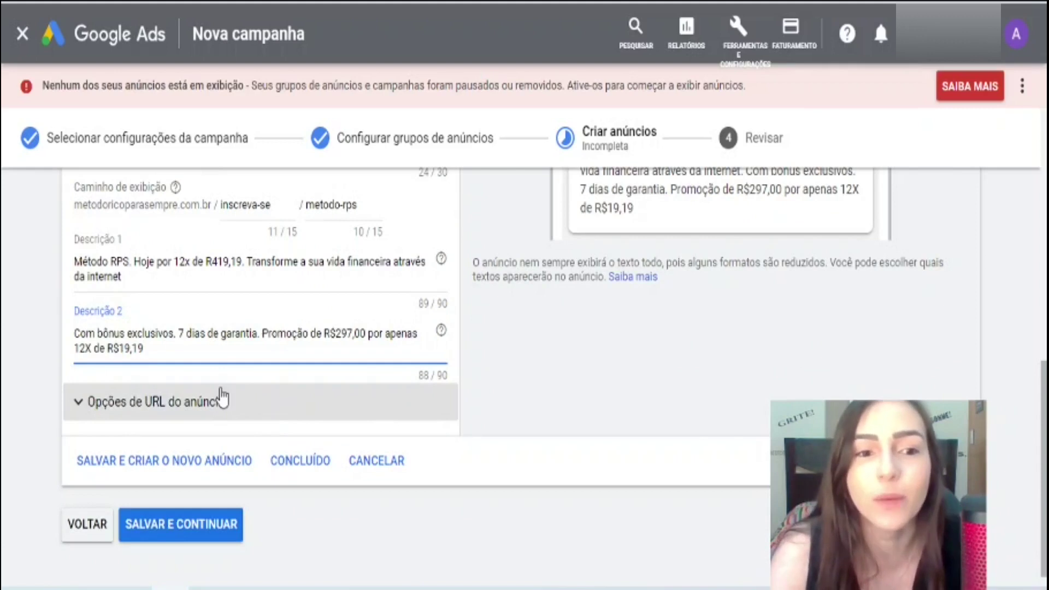
pyautogui.click(154, 410)
pyautogui.scroll(-2, 159, 474)
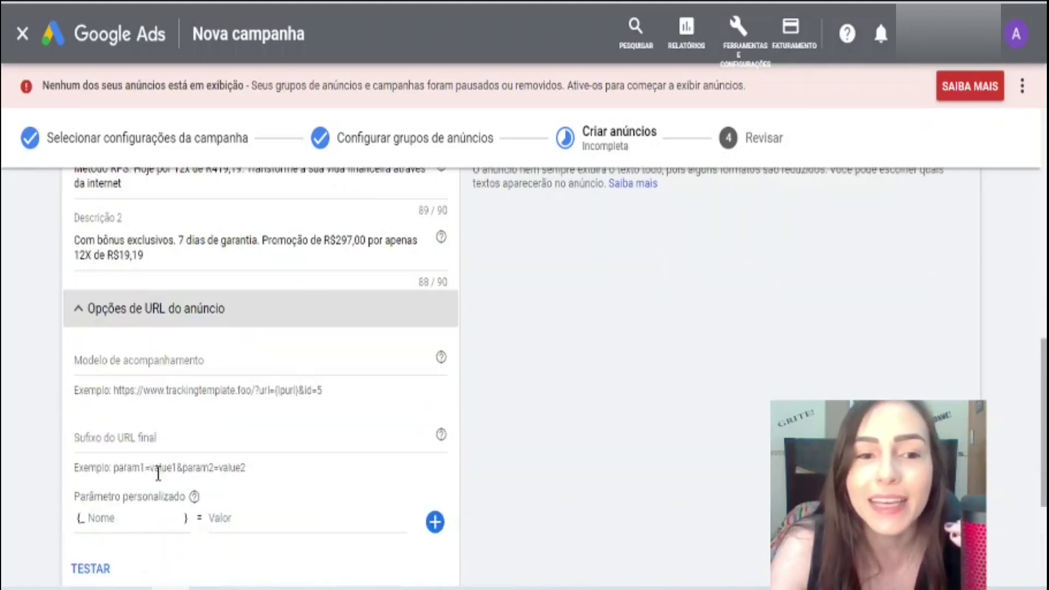
pyautogui.click(120, 359)
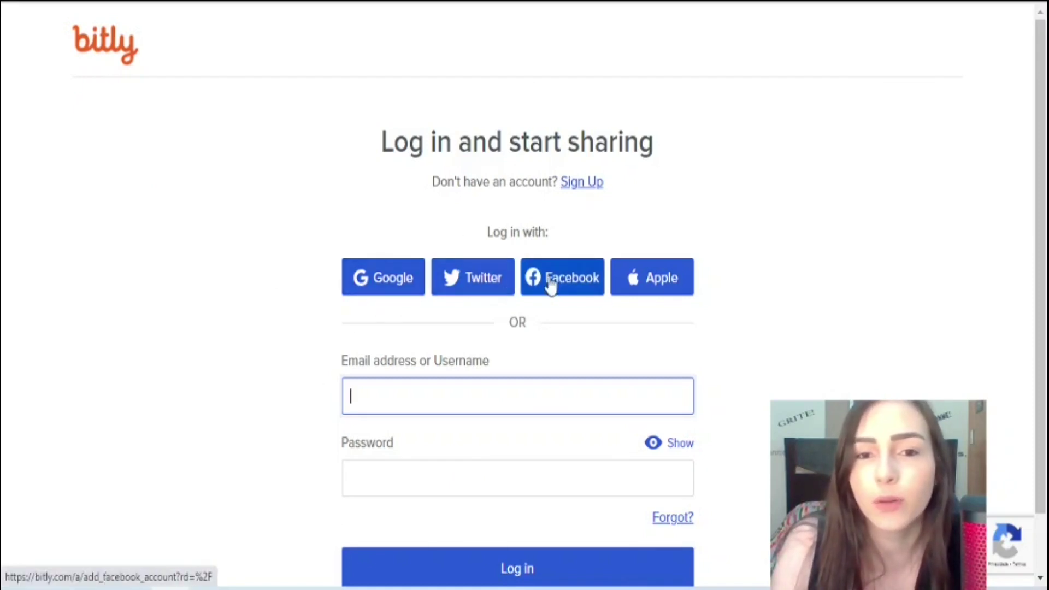
pyautogui.click(379, 289)
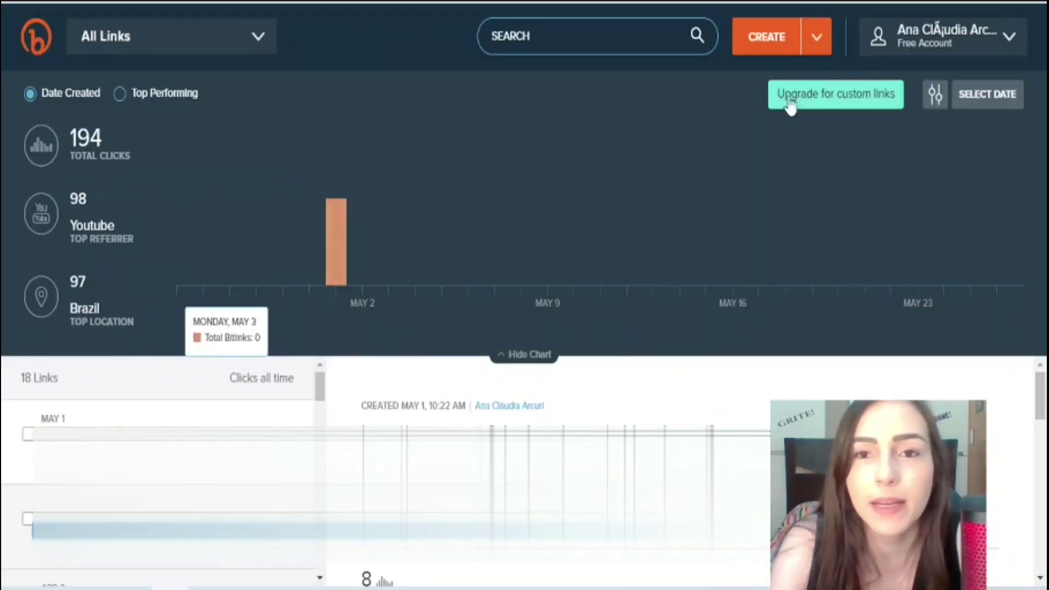
pyautogui.click(767, 38)
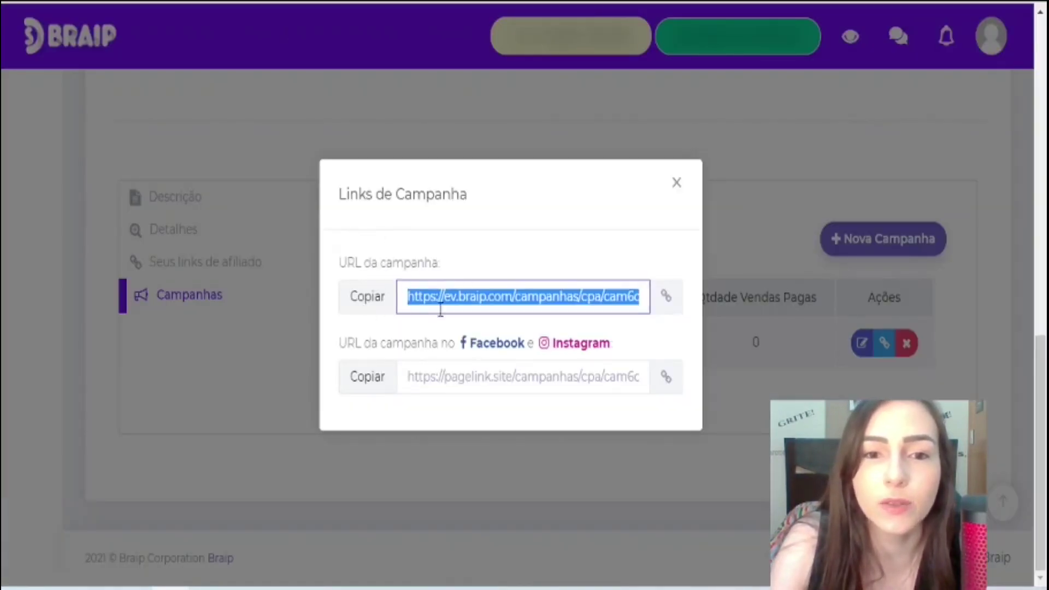
pyautogui.click(377, 309)
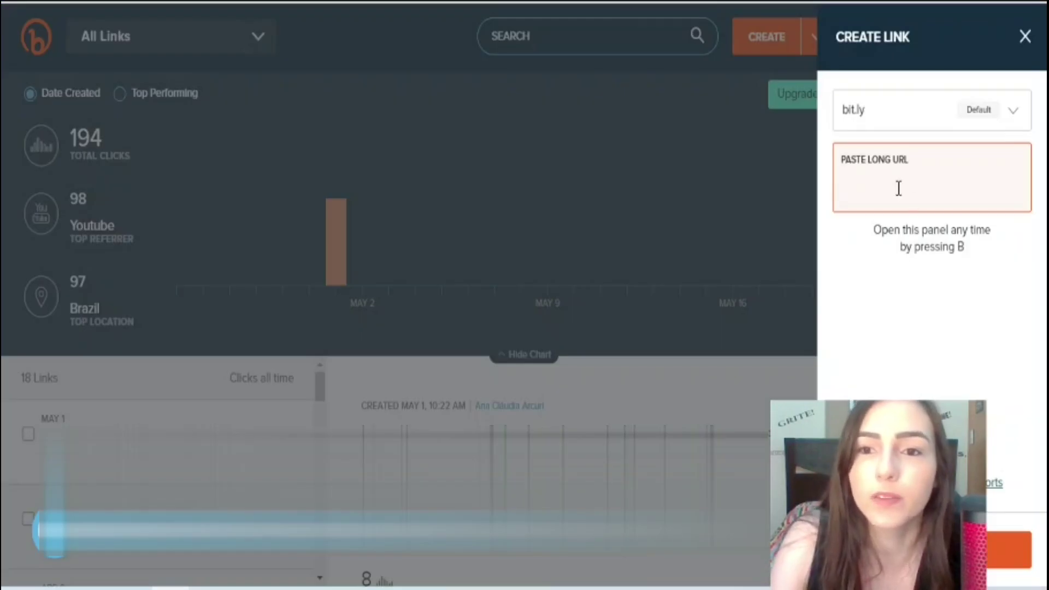
pyautogui.write('https://ev.braip.com/campanhas/cpa/cam6odog')
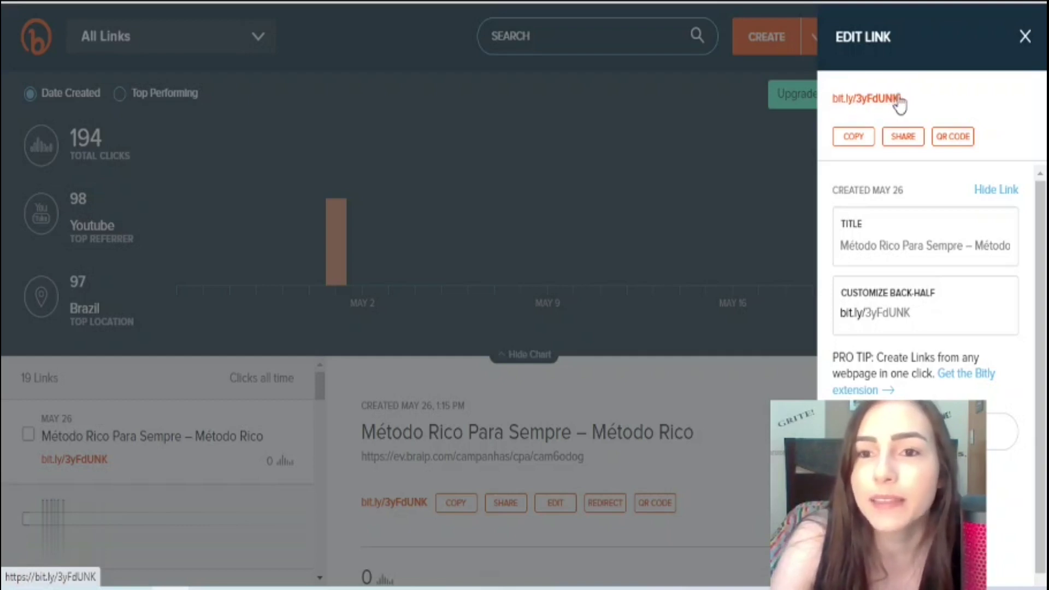
pyautogui.click(852, 138)
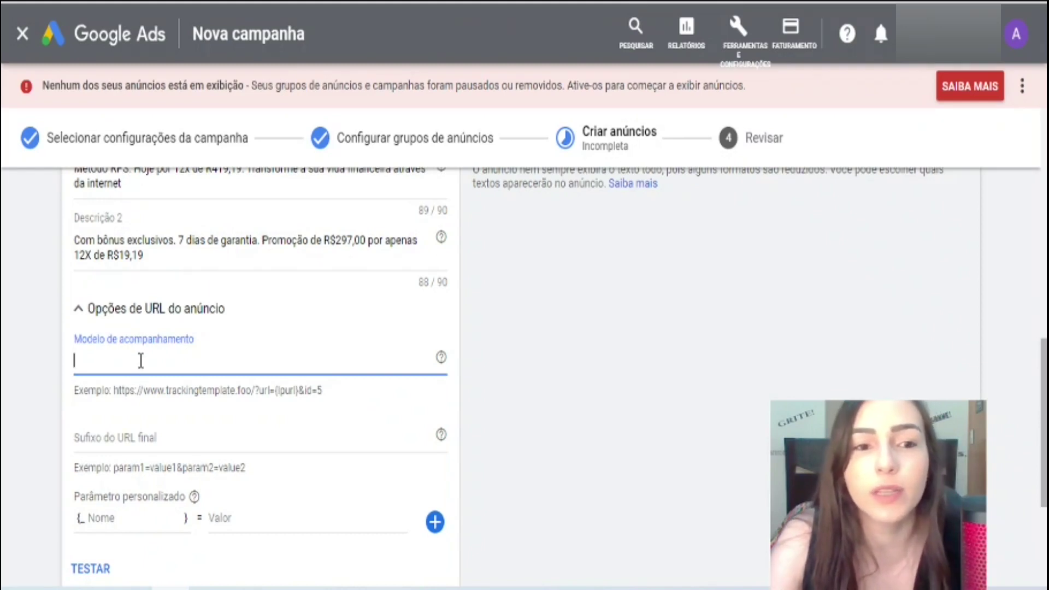
pyautogui.write('https://bit.ly/3yFdUNK')
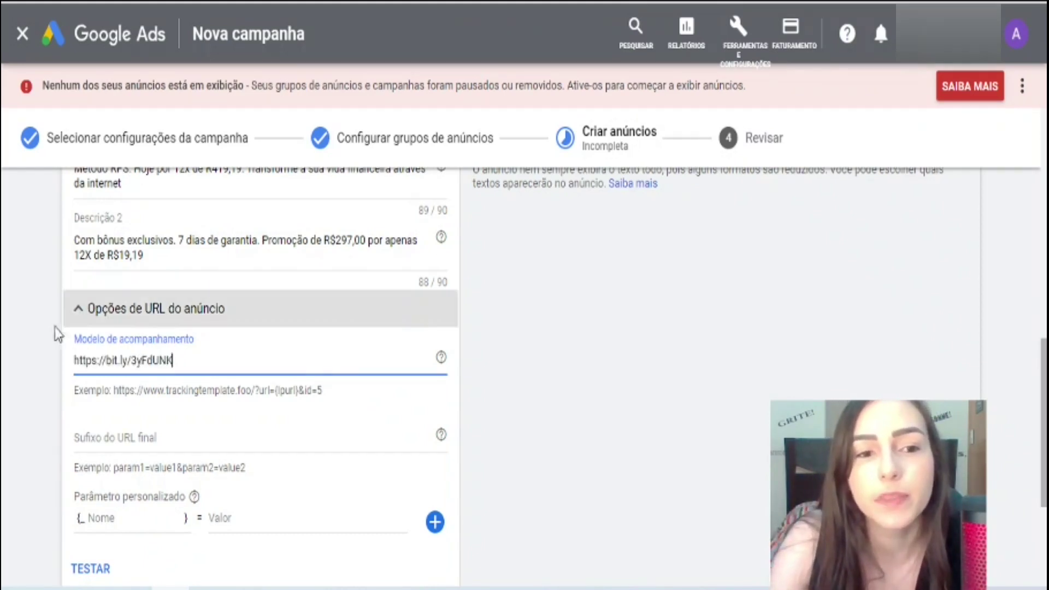
pyautogui.scroll(-2, 164, 356)
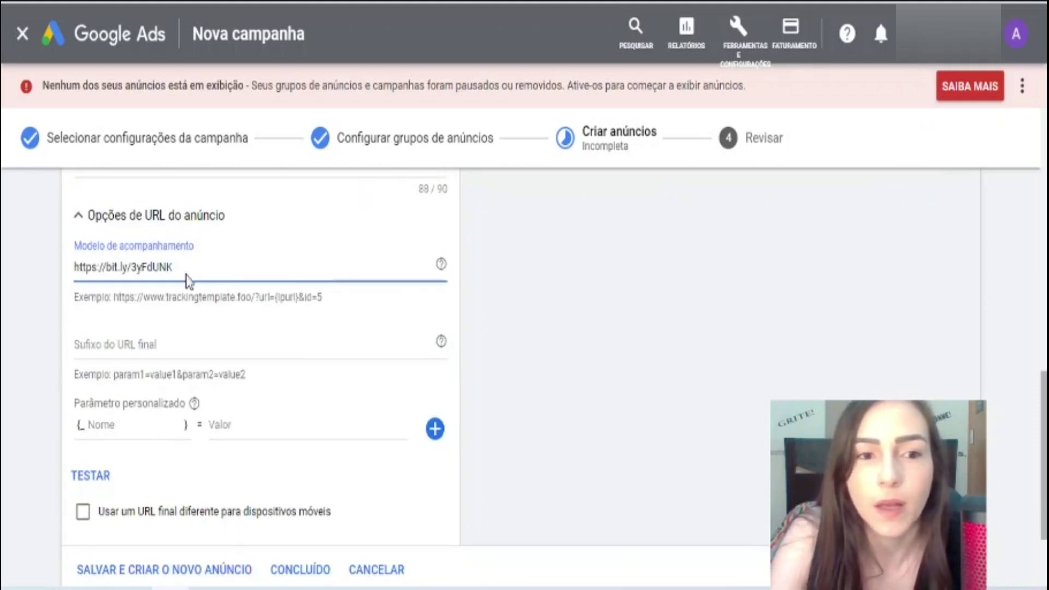
pyautogui.scroll(-3, 175, 278)
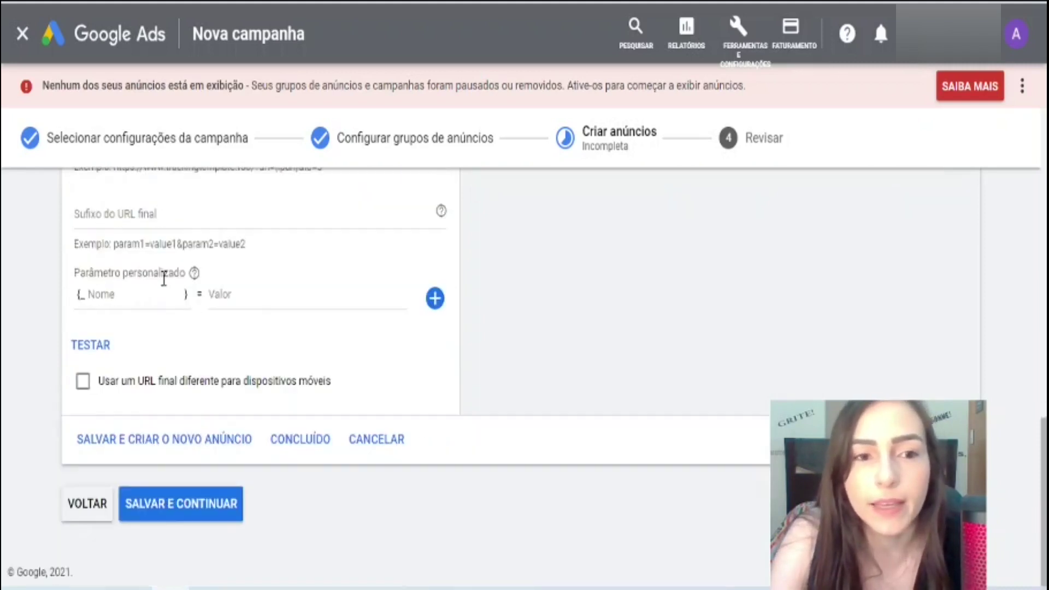
pyautogui.click(185, 504)
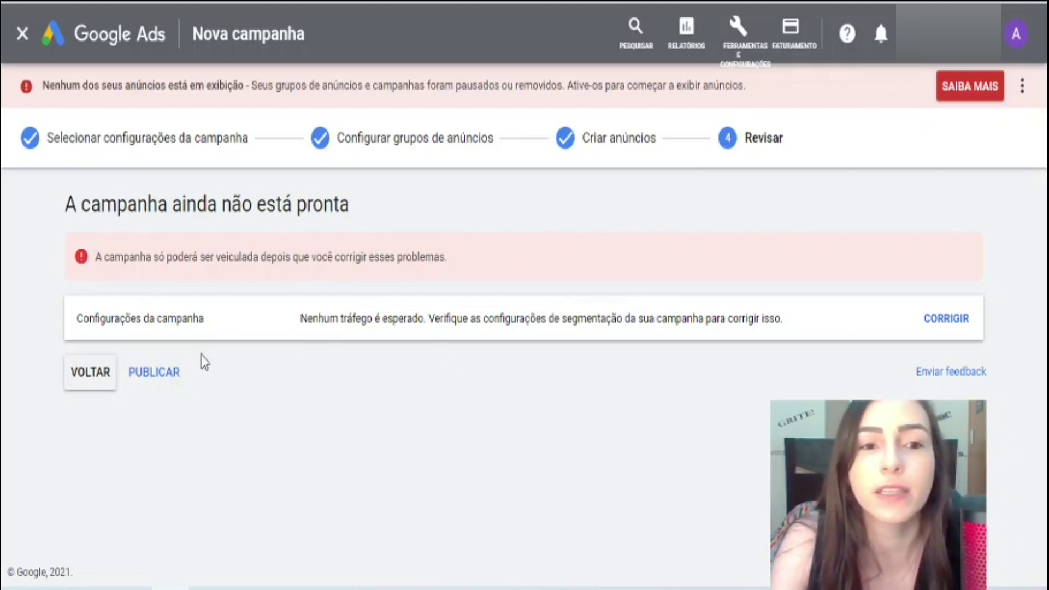
# - Review the campaign settings issue and publish the campaign without correcting it
pyautogui.moveTo(301, 318); pyautogui.dragTo(421, 323)
pyautogui.click(421, 386)
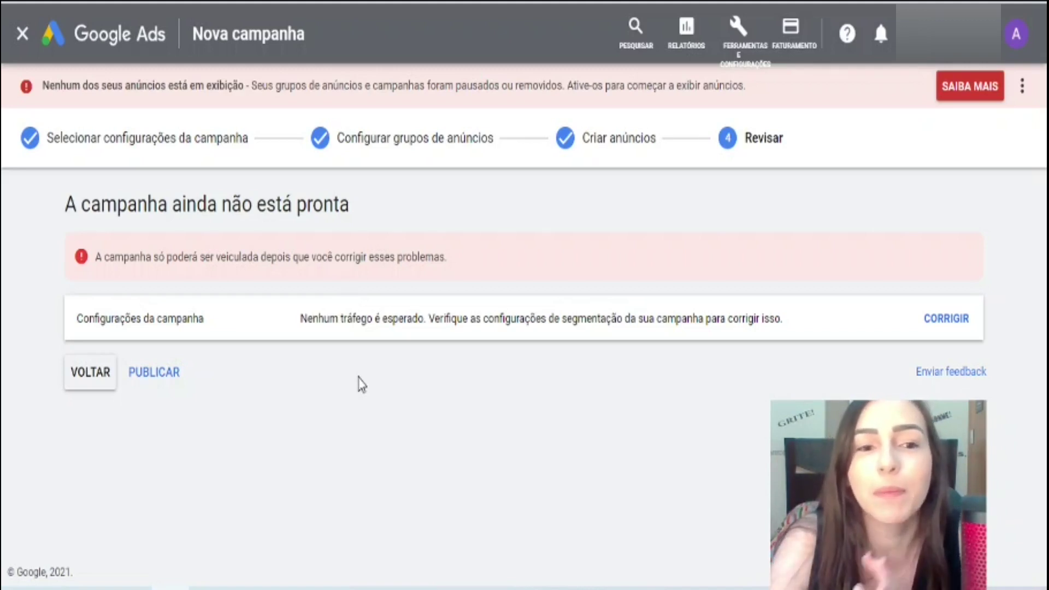
pyautogui.click(165, 373)
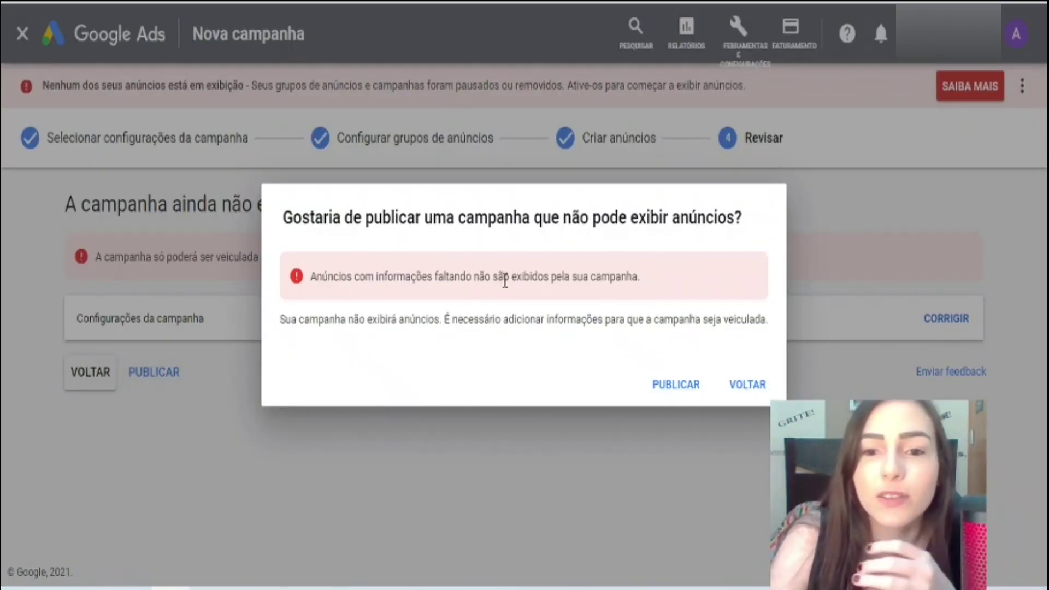
pyautogui.click(678, 385)
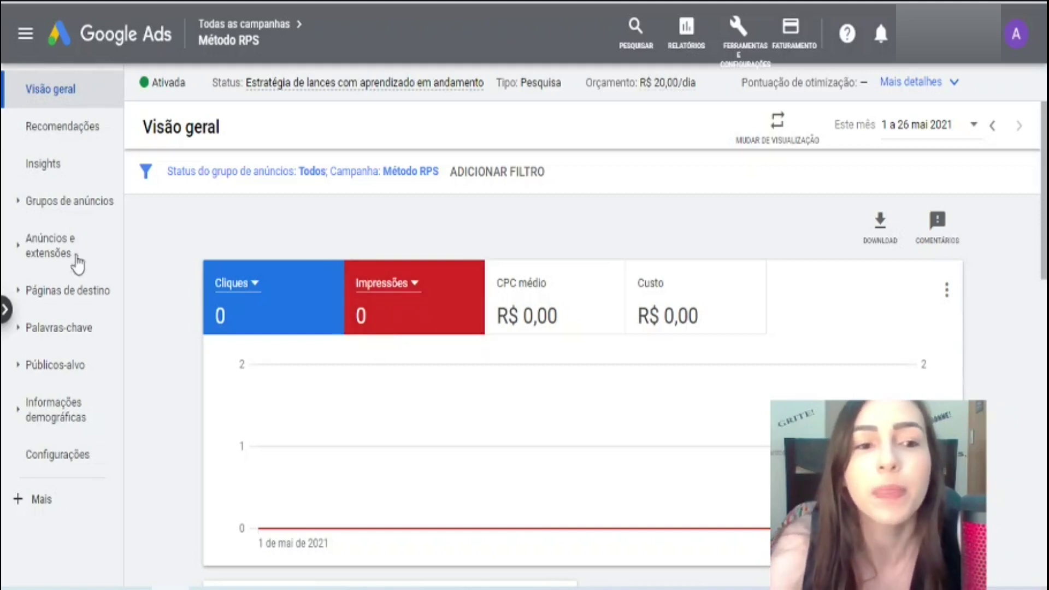
# - Go to the Método RPS campaign's negative keywords and open the form for adding new ones
pyautogui.click(68, 330)
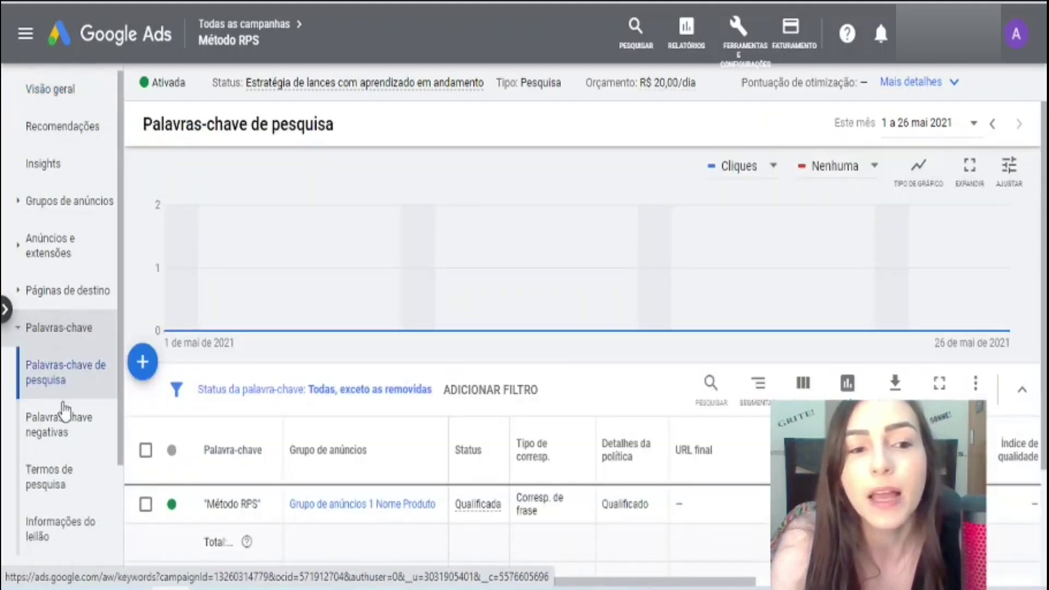
pyautogui.click(64, 431)
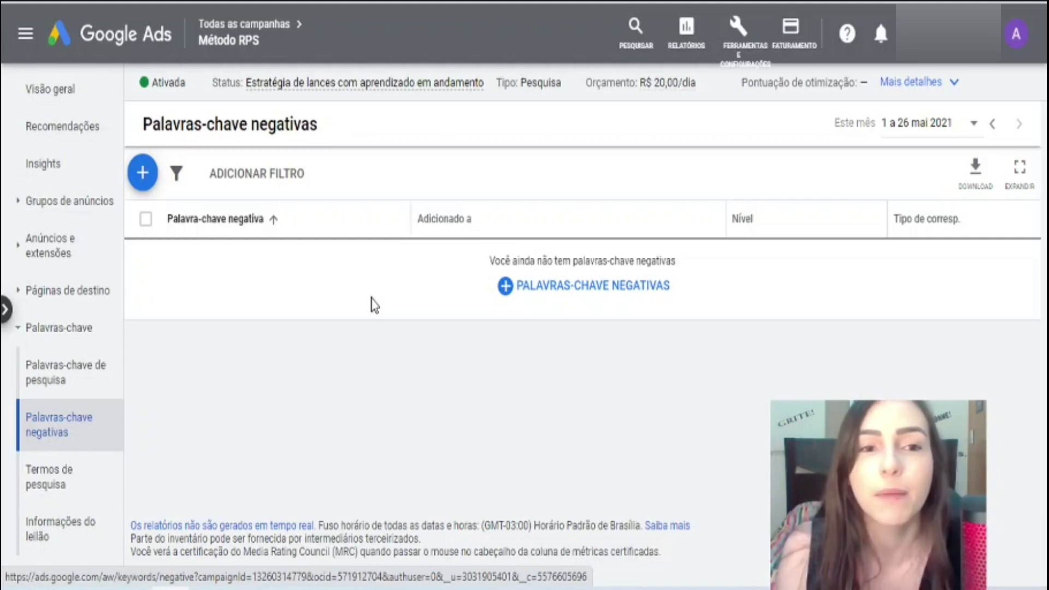
pyautogui.click(142, 172)
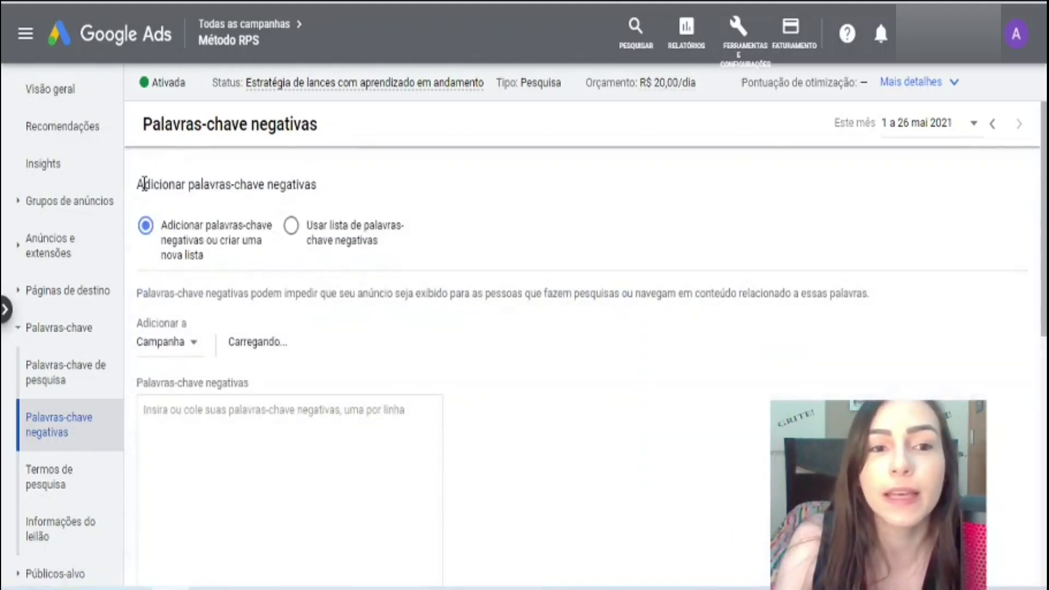
pyautogui.scroll(-2, 229, 375)
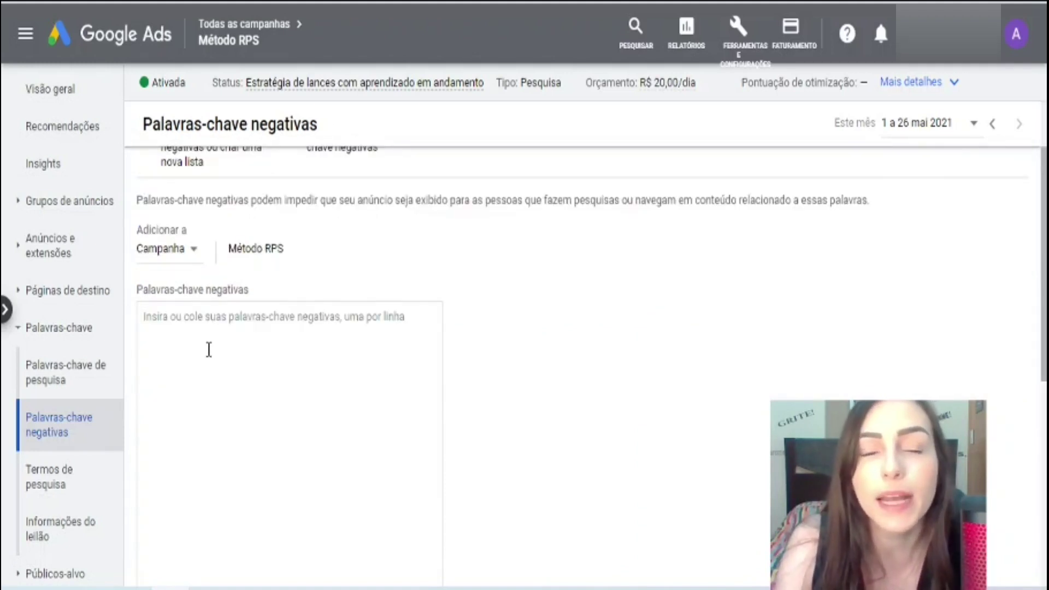
# - Enter grátis and download as campaign-level negative keywords for Método RPS and save them
pyautogui.write('grátis')
pyautogui.press('Return')
pyautogui.write('download')
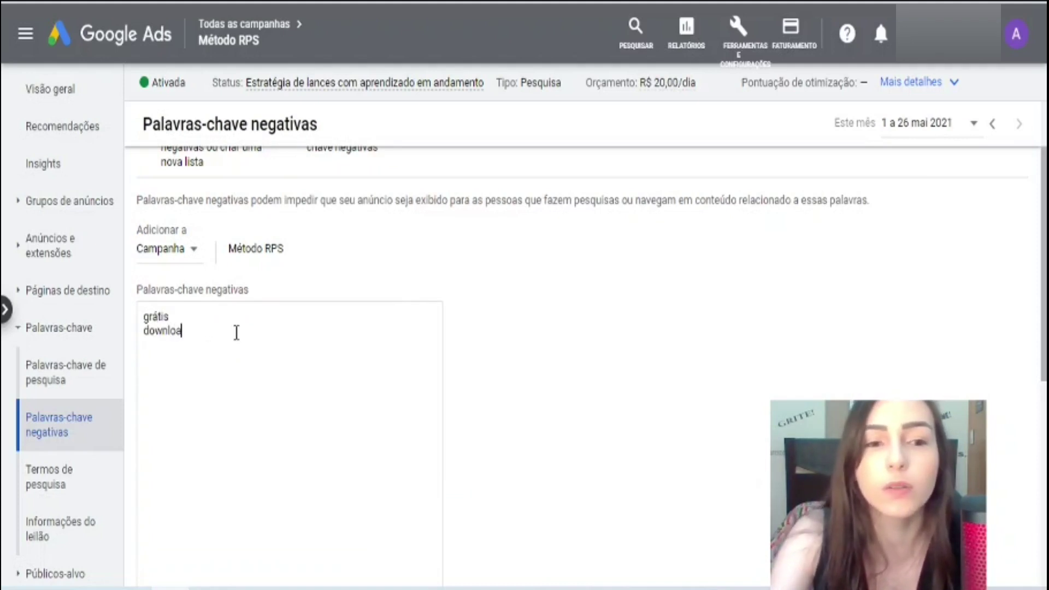
pyautogui.moveTo(171, 315); pyautogui.dragTo(133, 320)
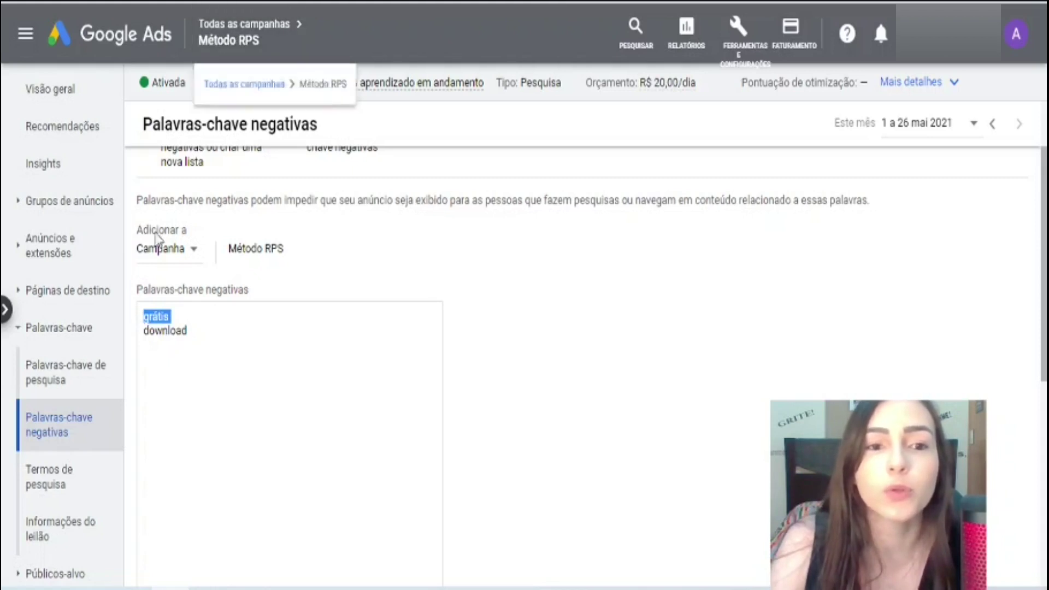
pyautogui.click(154, 332)
pyautogui.moveTo(171, 315); pyautogui.dragTo(135, 317)
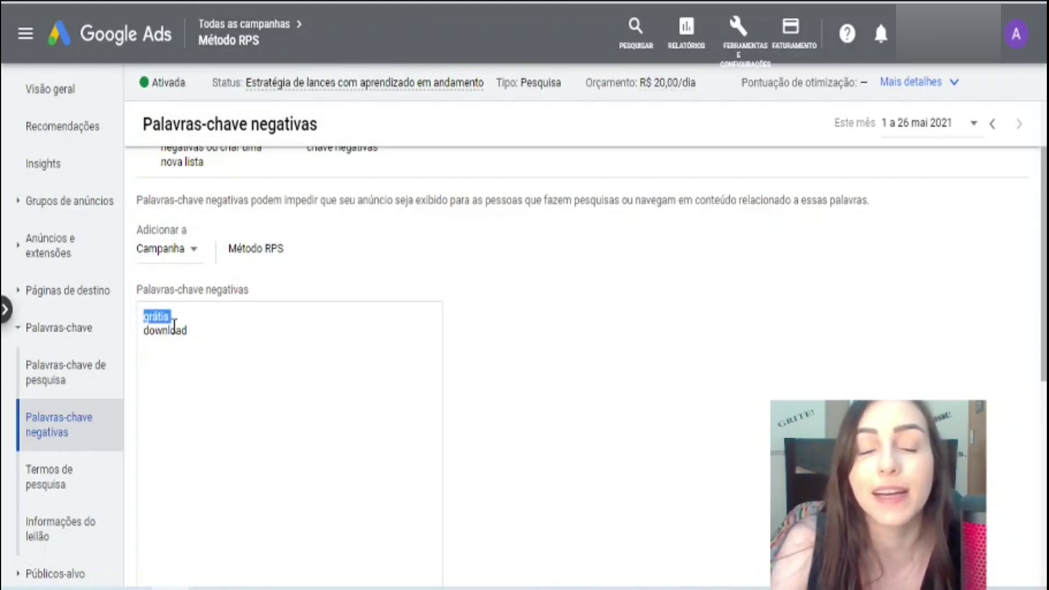
pyautogui.click(187, 367)
pyautogui.scroll(-2, 182, 342)
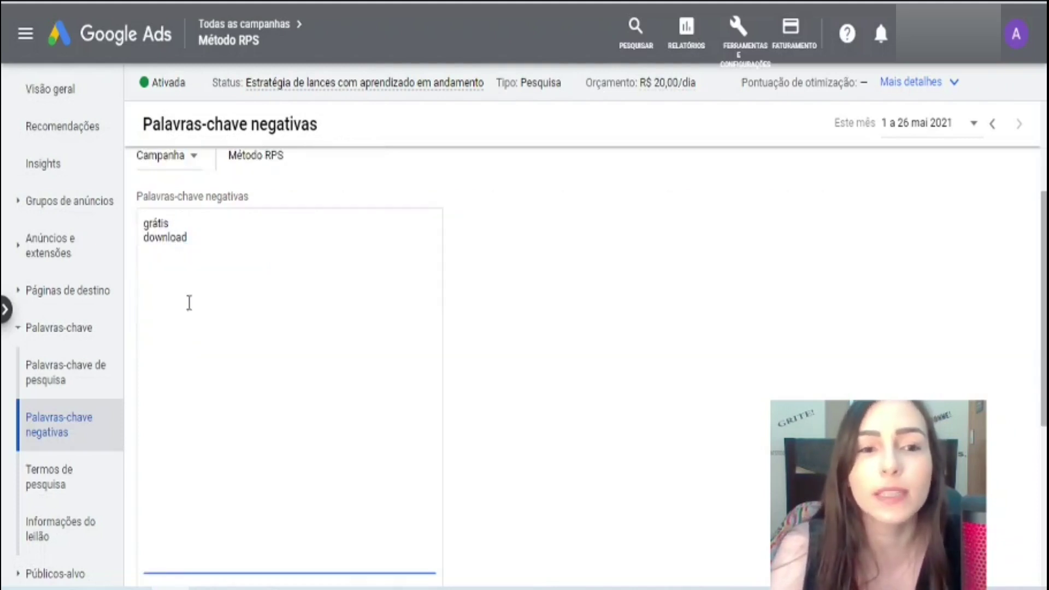
pyautogui.scroll(-5, 176, 272)
pyautogui.click(166, 404)
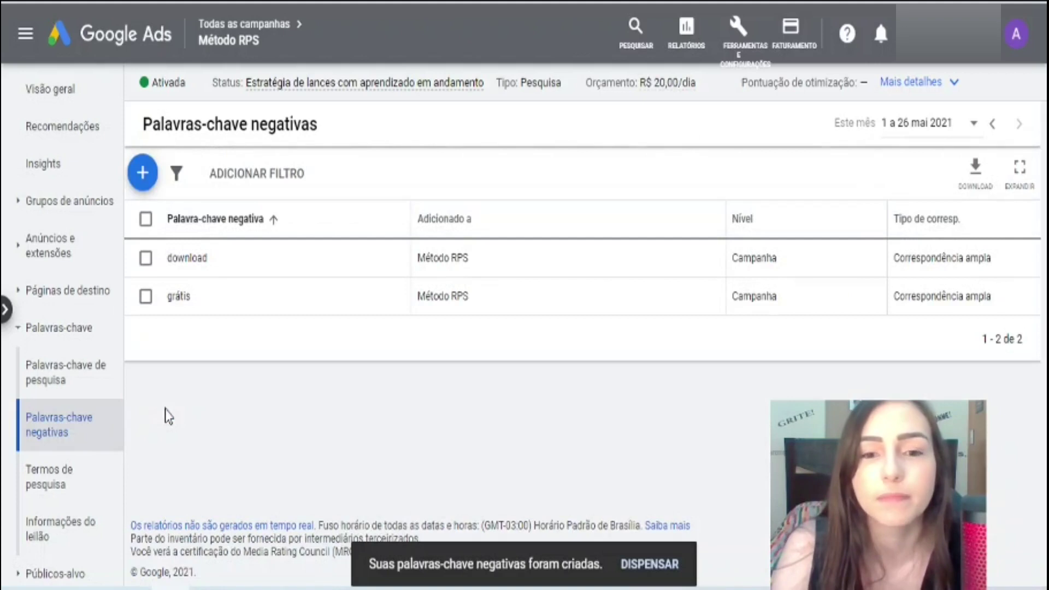